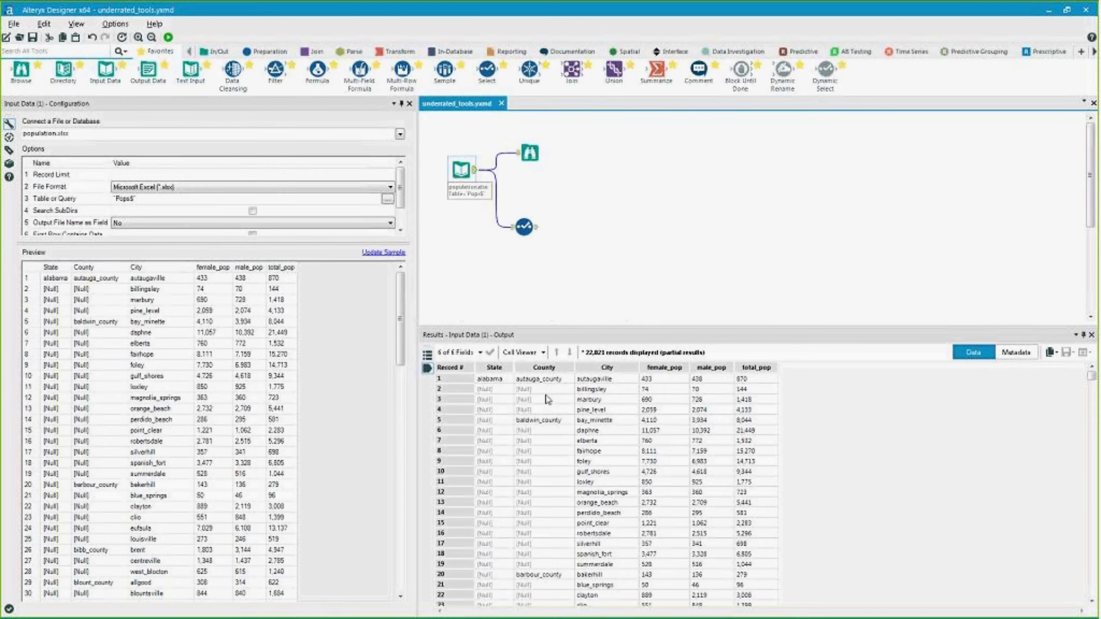
# - Examine the null State and County cells and the population columns in the Input Data output, plus the field types in the Select tool
pyautogui.moveTo(539, 430); pyautogui.dragTo(548, 564)
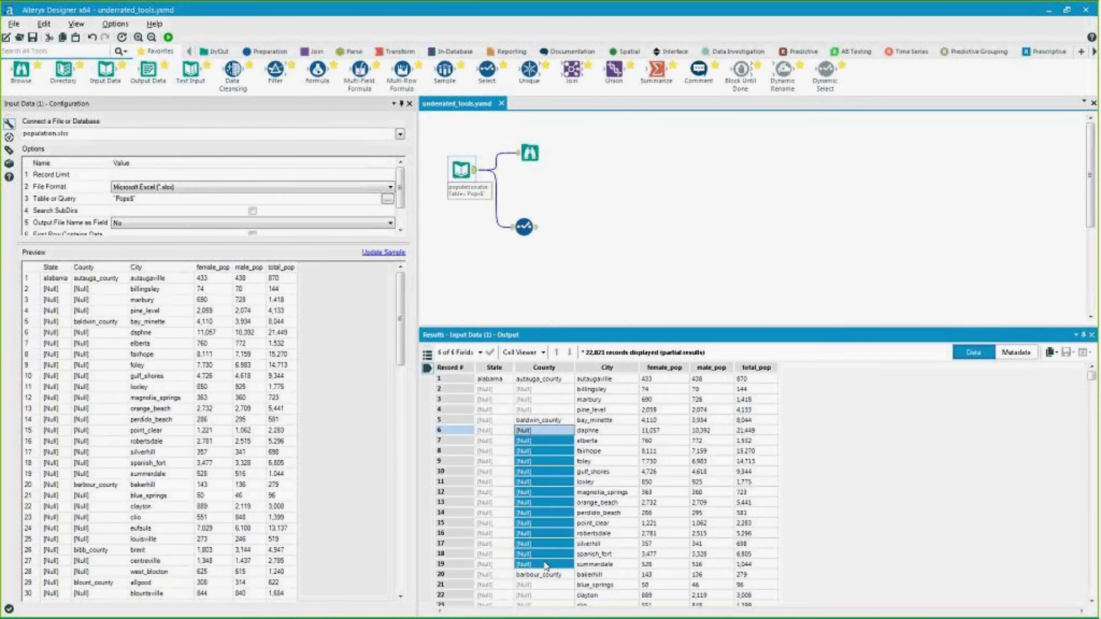
pyautogui.moveTo(531, 420); pyautogui.dragTo(548, 571)
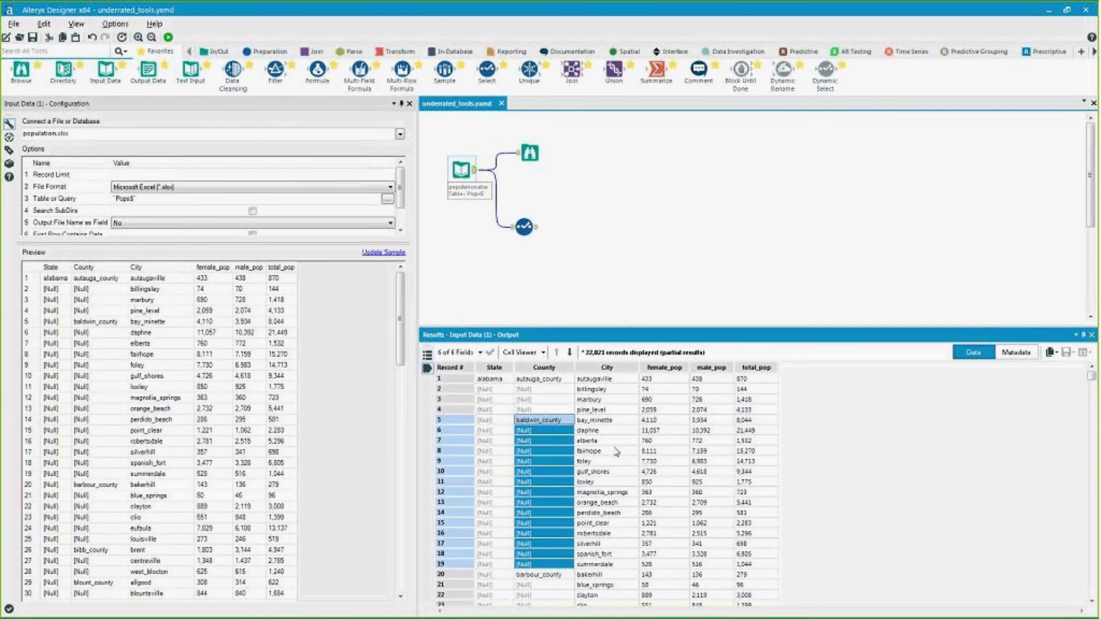
pyautogui.moveTo(588, 421); pyautogui.dragTo(588, 421)
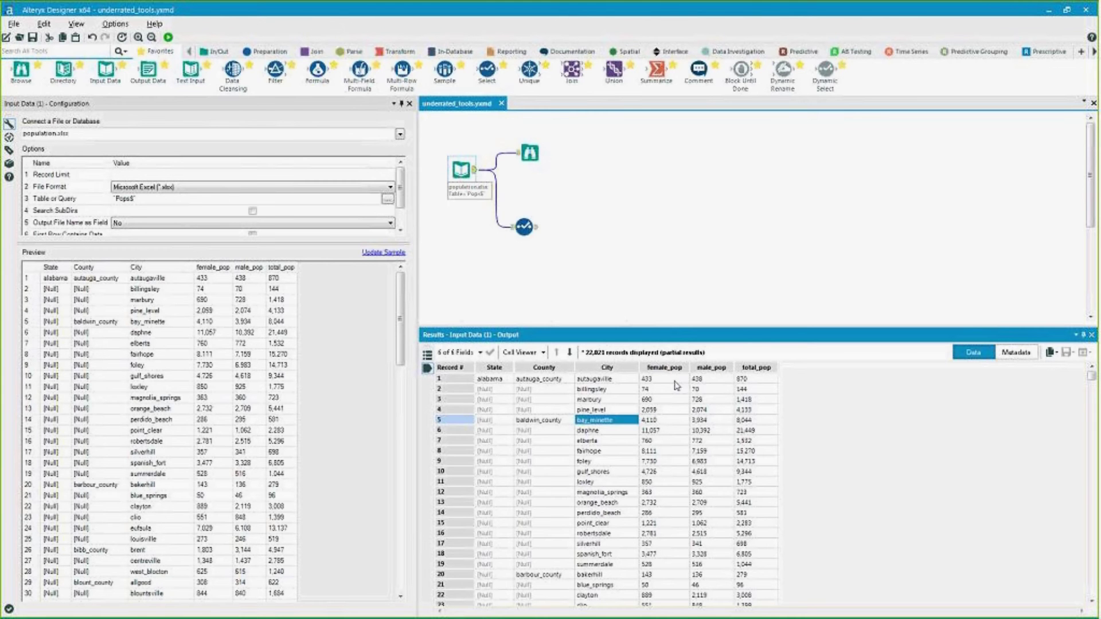
pyautogui.moveTo(676, 383); pyautogui.dragTo(763, 503)
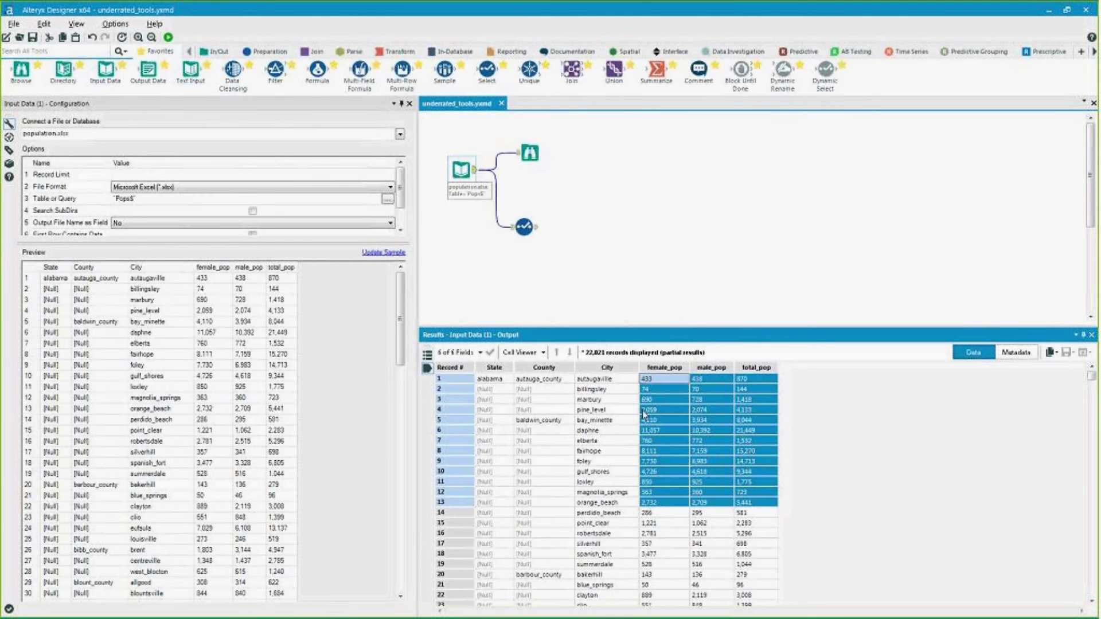
pyautogui.click(524, 226)
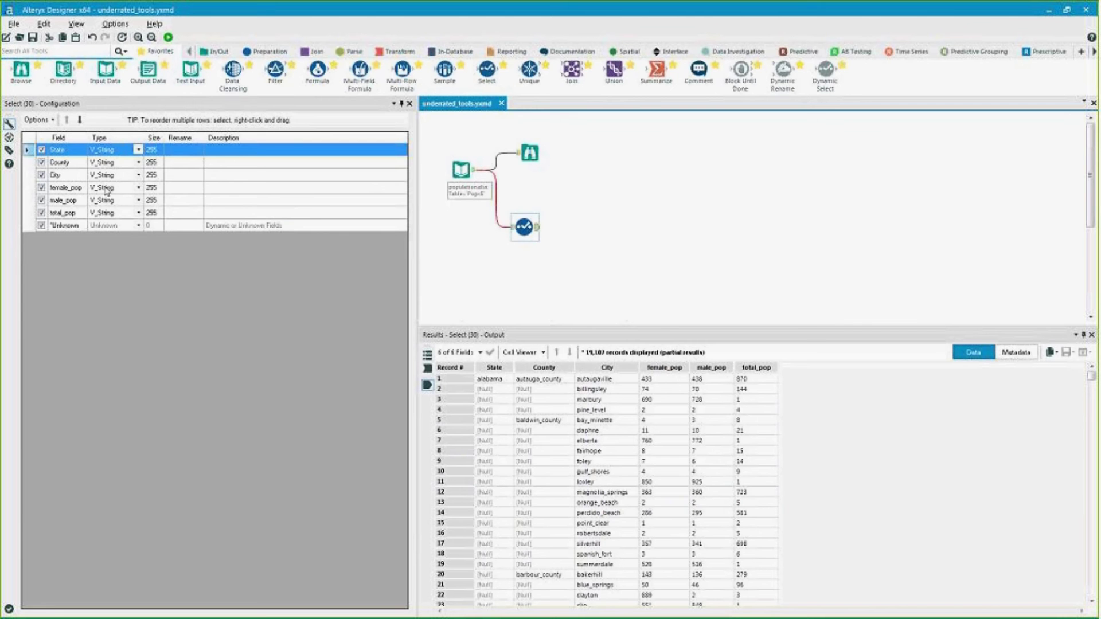
pyautogui.moveTo(106, 191); pyautogui.dragTo(121, 215)
pyautogui.click(772, 297)
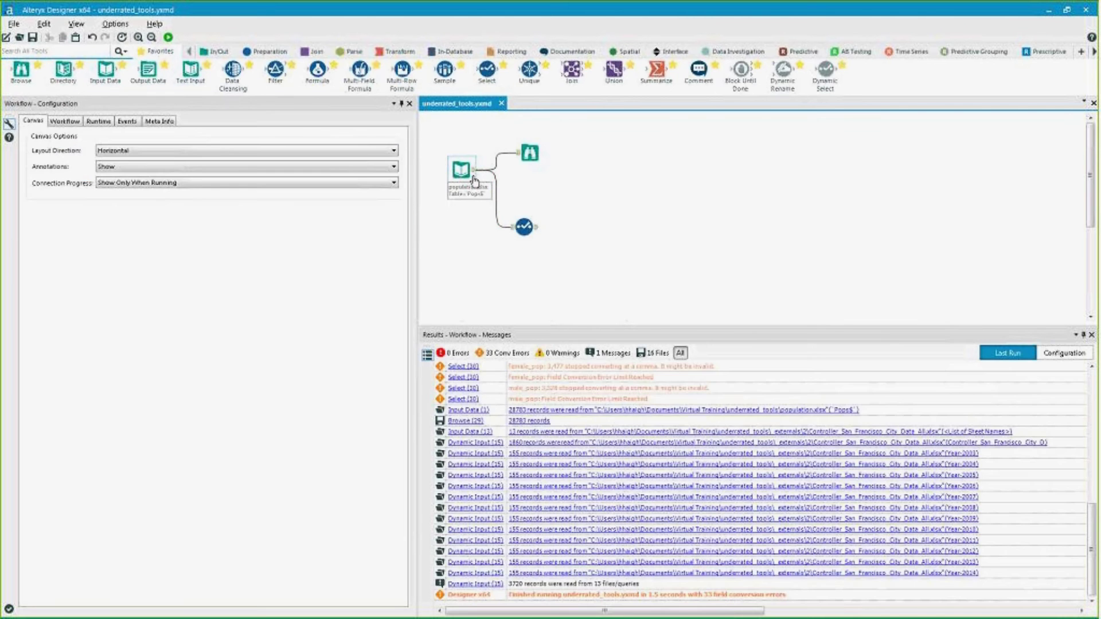
pyautogui.click(474, 181)
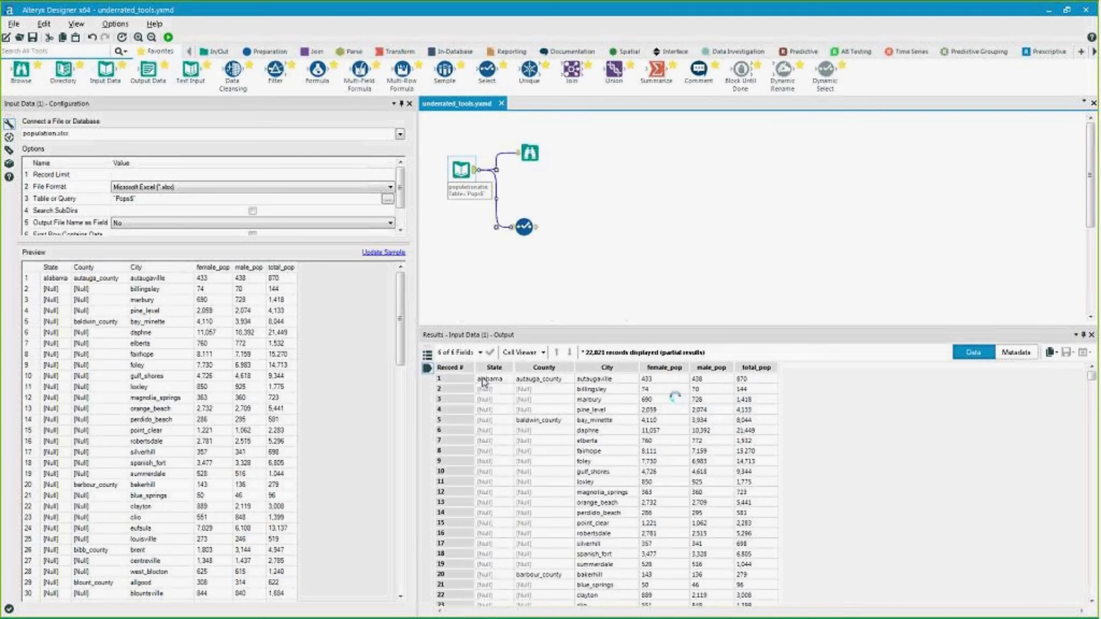
pyautogui.moveTo(495, 390); pyautogui.dragTo(503, 494)
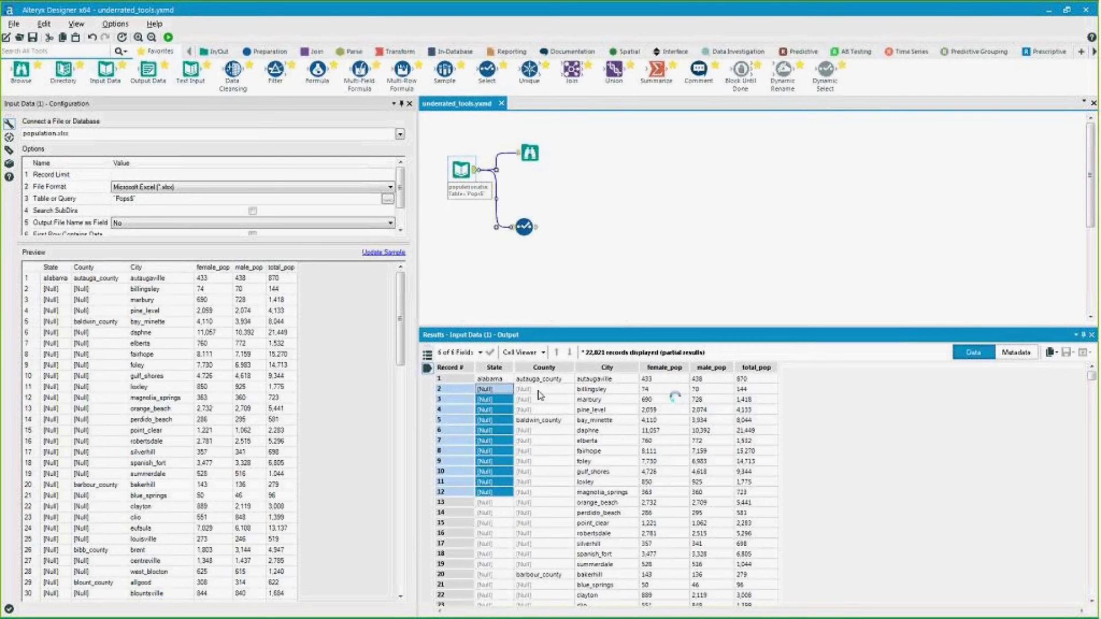
pyautogui.moveTo(539, 391); pyautogui.dragTo(523, 533)
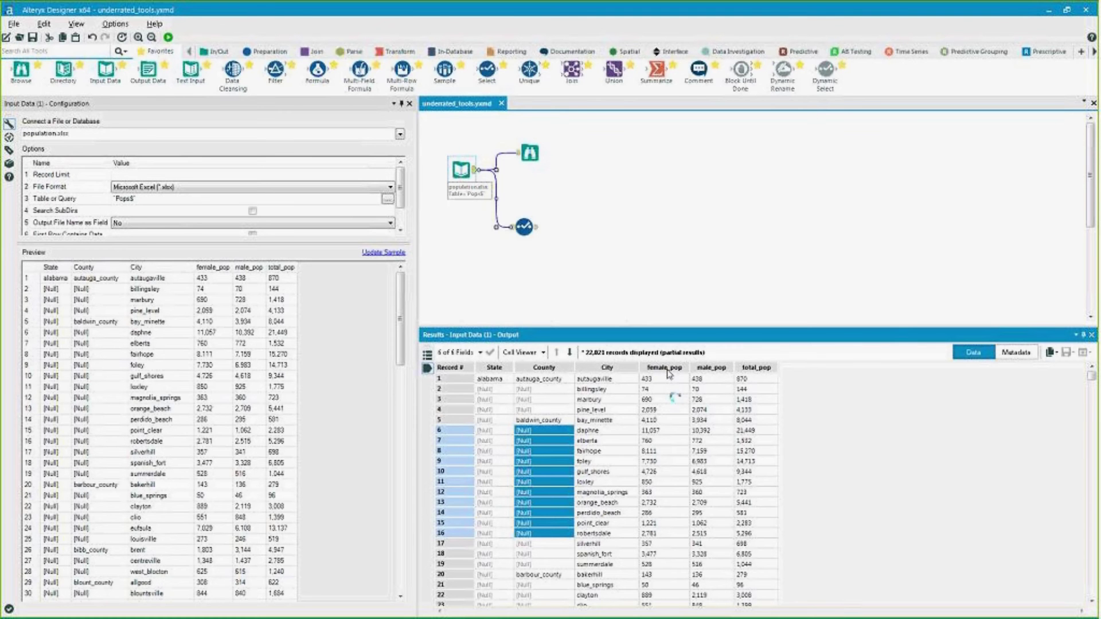
pyautogui.click(665, 379)
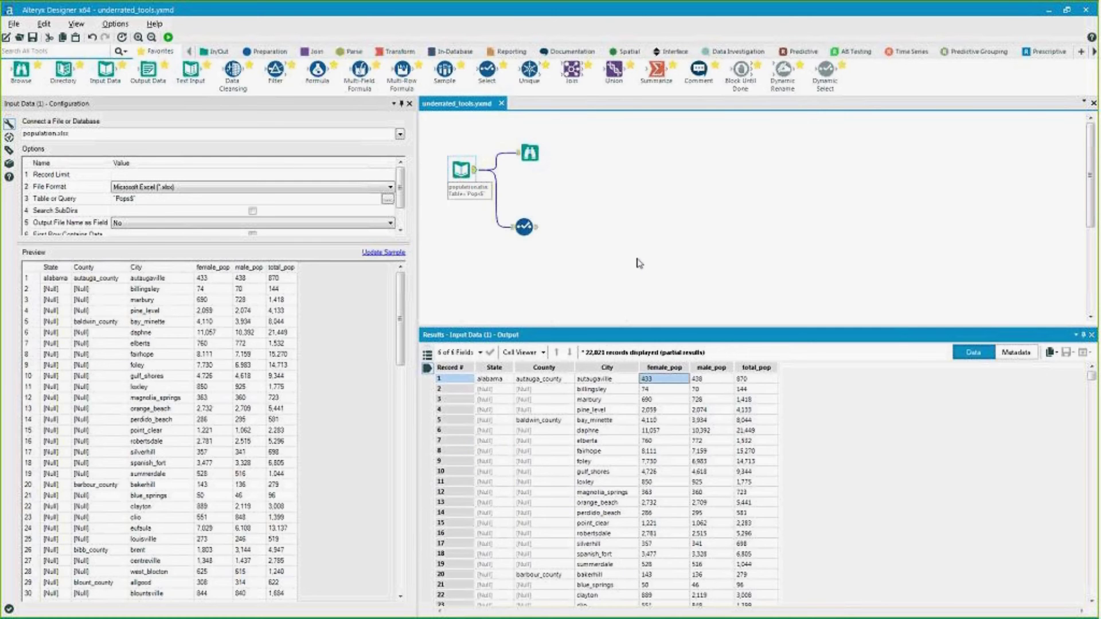
# - Set the data type of the female_pop, male_pop and total_pop fields to Double in the Select tool
pyautogui.click(535, 229)
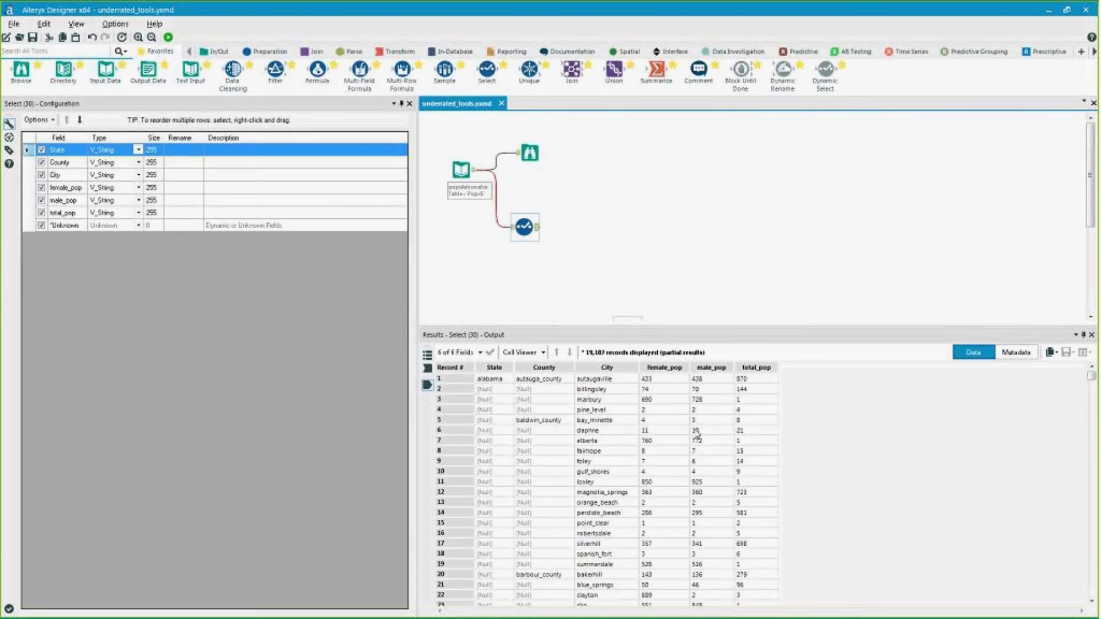
pyautogui.click(137, 188)
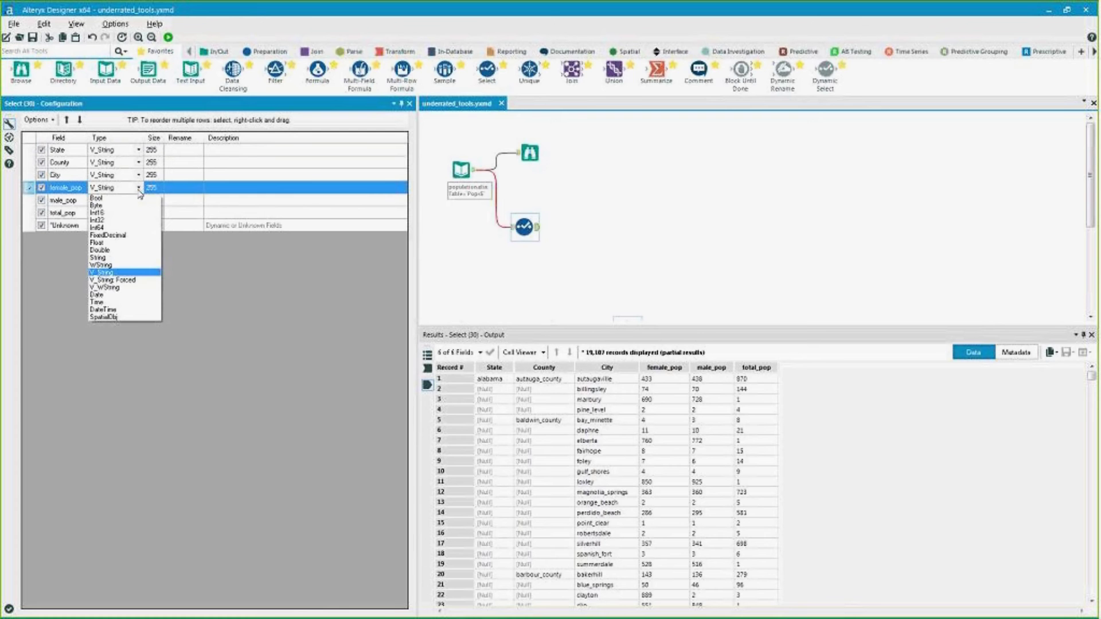
pyautogui.click(120, 257)
pyautogui.click(137, 201)
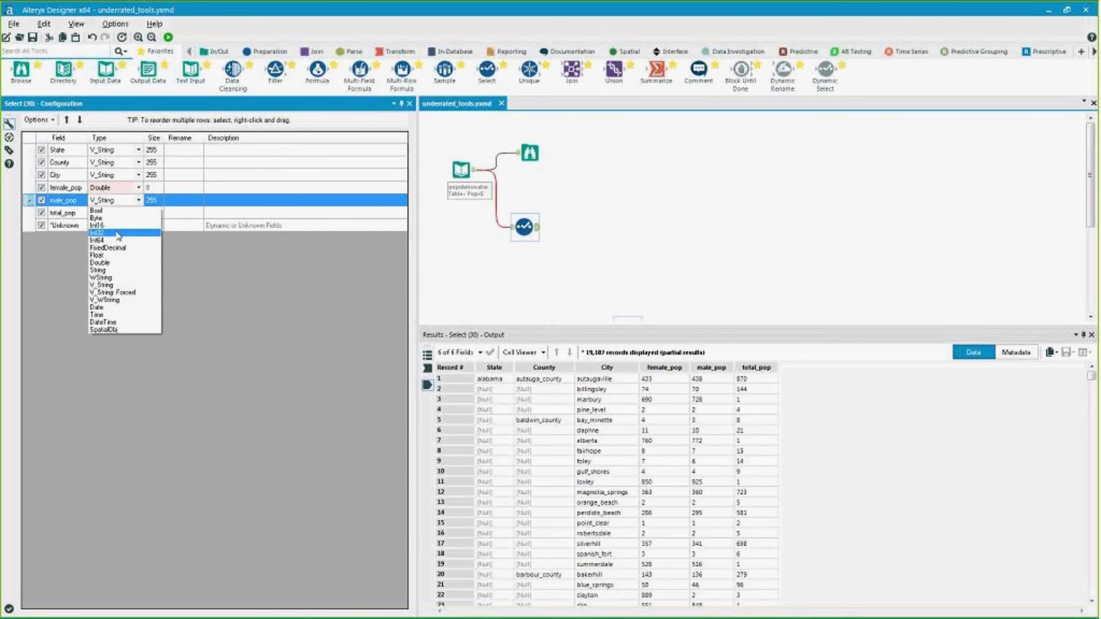
pyautogui.click(109, 263)
pyautogui.click(137, 213)
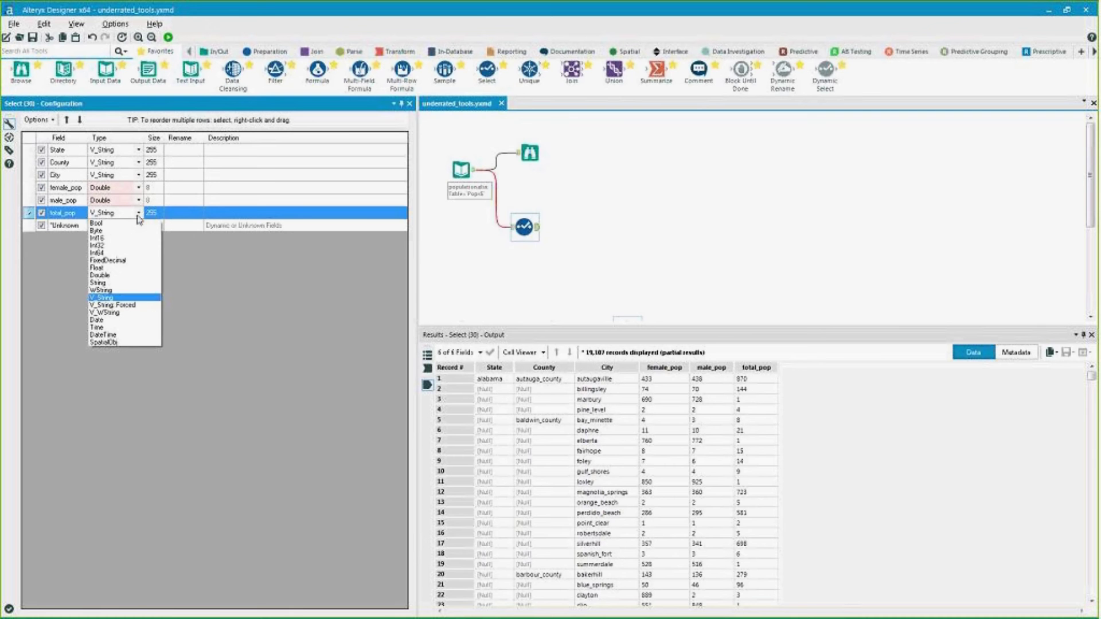
pyautogui.click(126, 278)
# - Run the workflow and inspect the Select tool's conversion messages and its output values in the population fields
pyautogui.click(696, 249)
pyautogui.hotkey('ctrl', 'r')
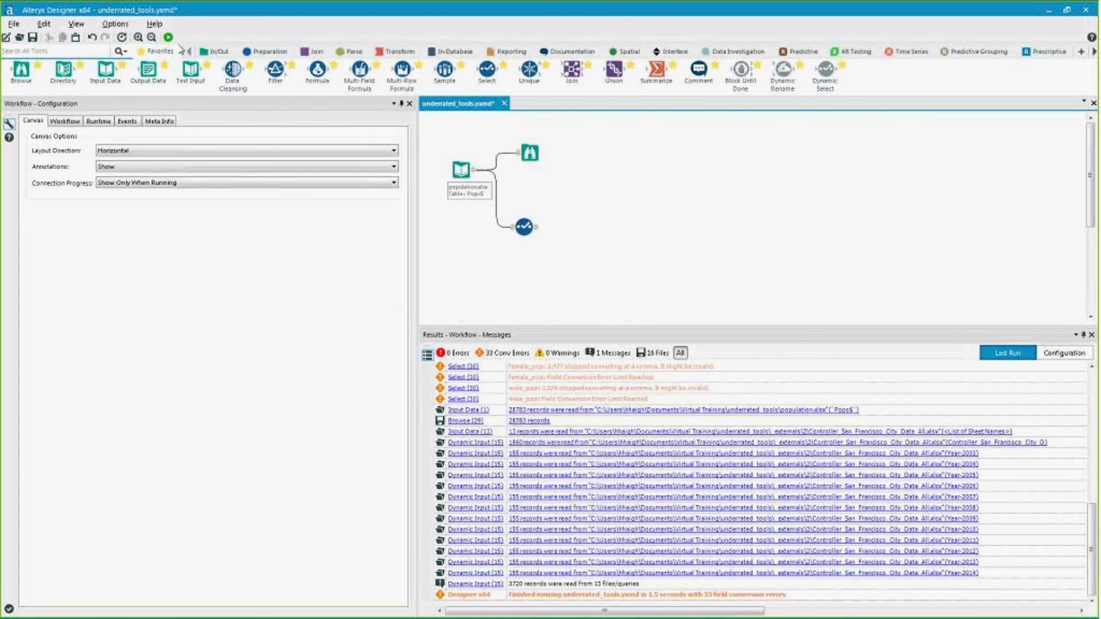
pyautogui.click(168, 37)
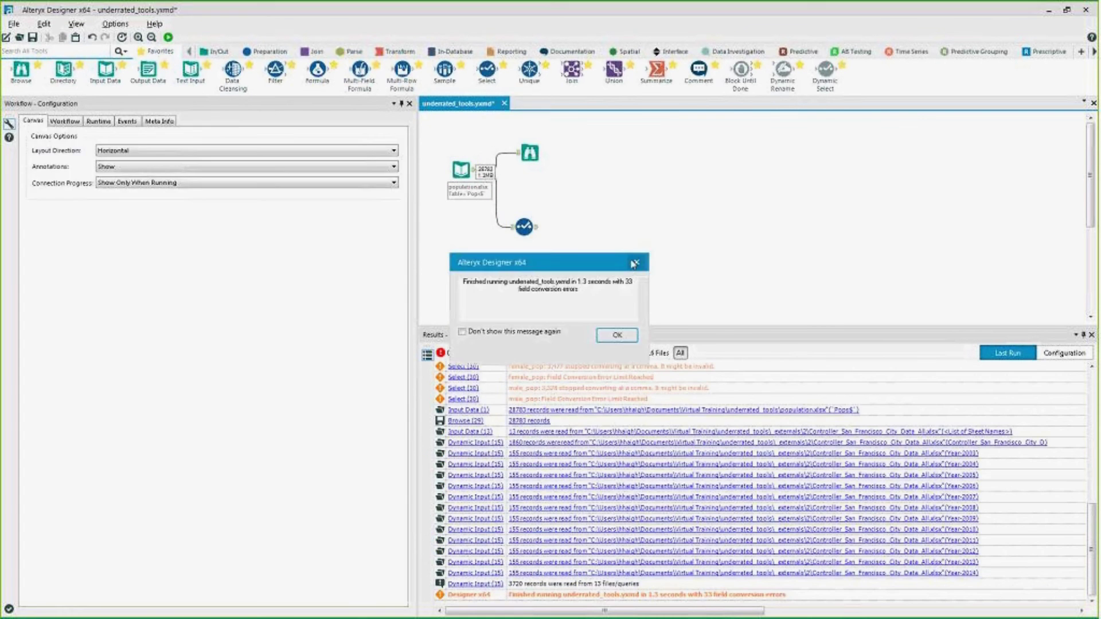
pyautogui.click(635, 264)
pyautogui.click(524, 226)
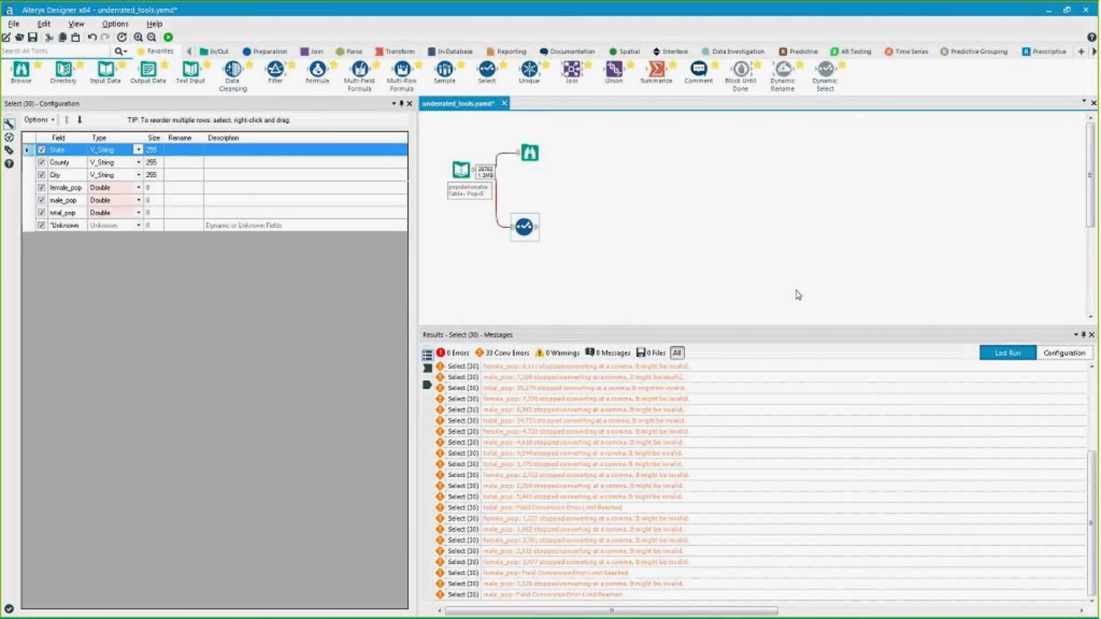
pyautogui.click(598, 411)
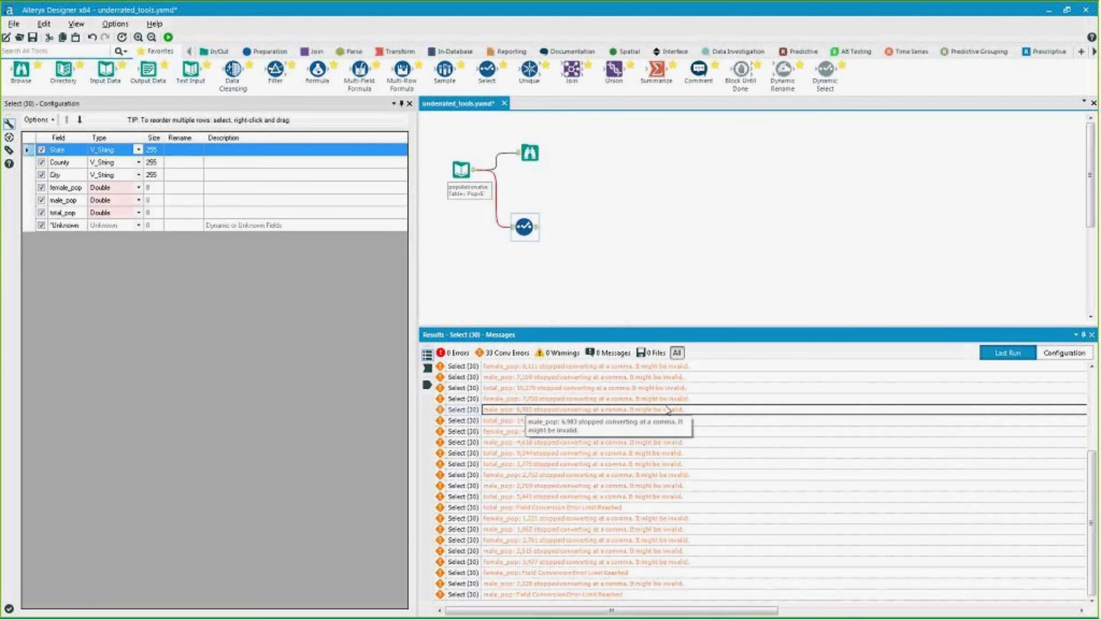
pyautogui.click(539, 232)
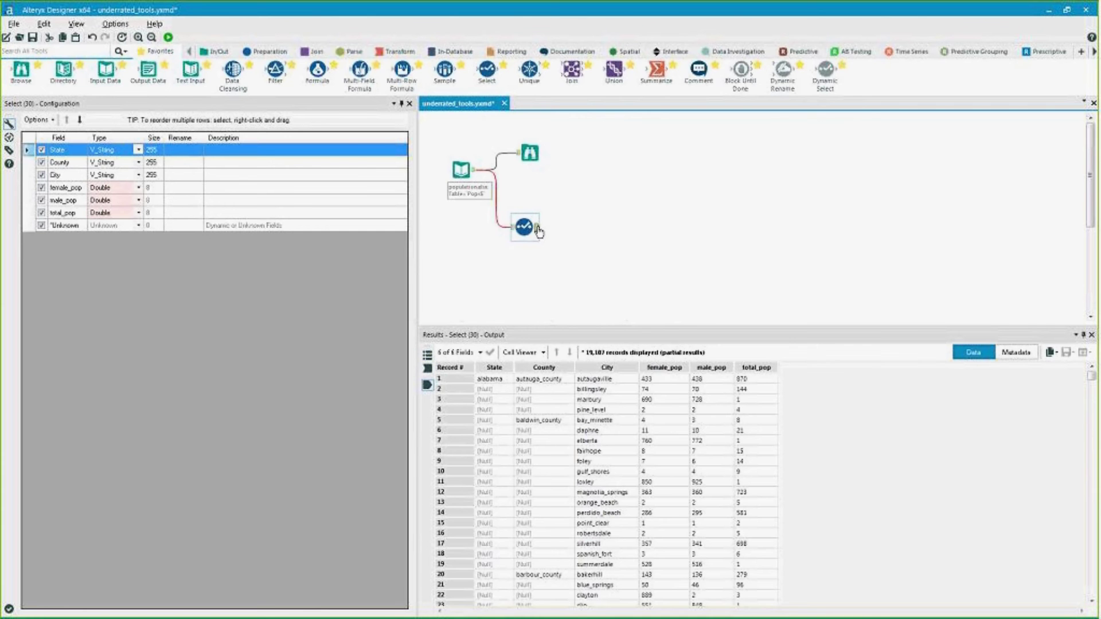
pyautogui.moveTo(669, 411); pyautogui.dragTo(757, 422)
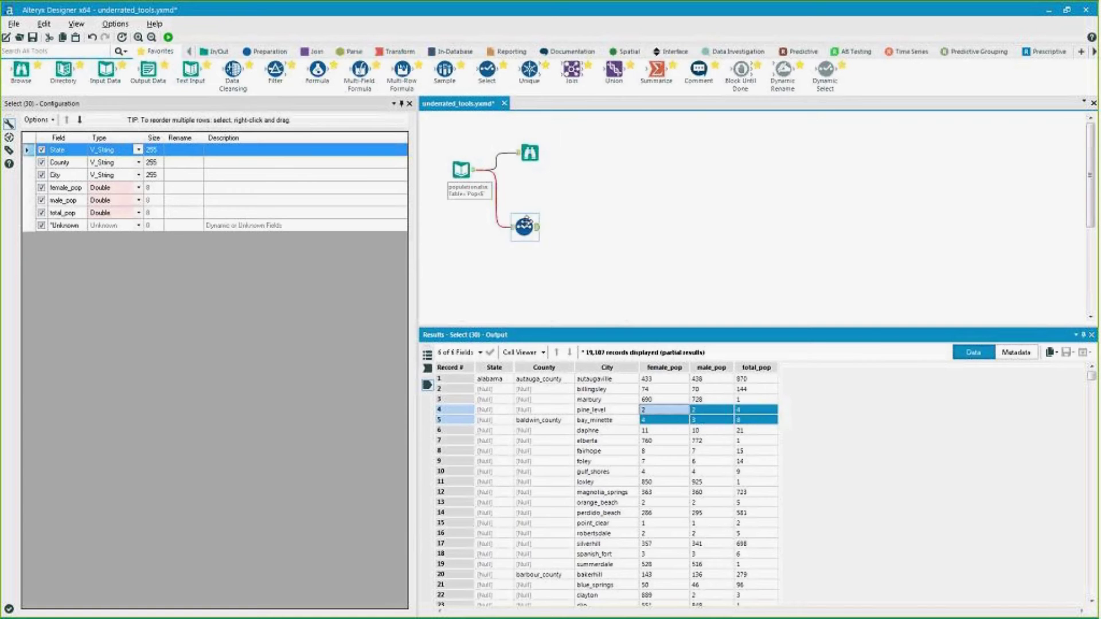
# - Move the Select tool lower on the canvas and add a Data Cleansing tool connected to the Input Data output
pyautogui.moveTo(522, 229); pyautogui.dragTo(534, 292)
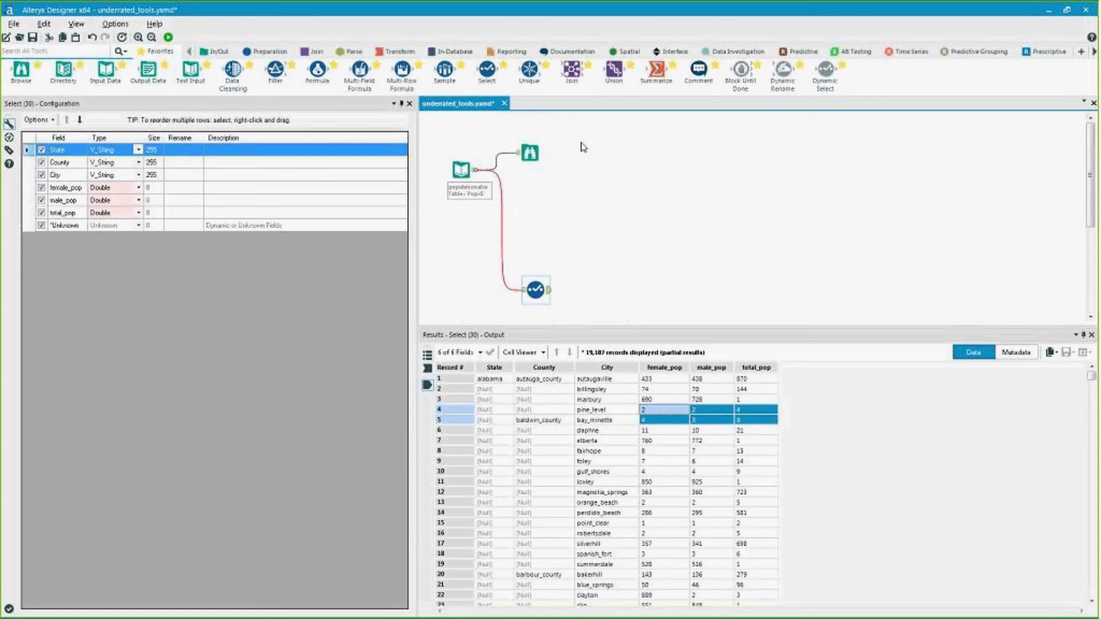
pyautogui.moveTo(233, 70); pyautogui.dragTo(547, 189)
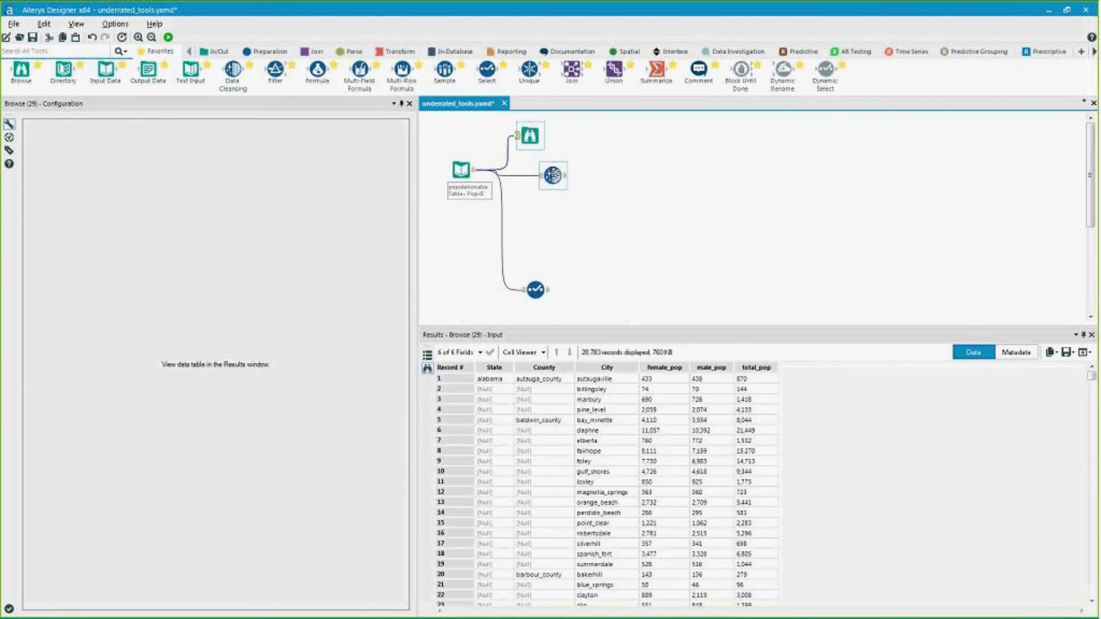
pyautogui.click(551, 169)
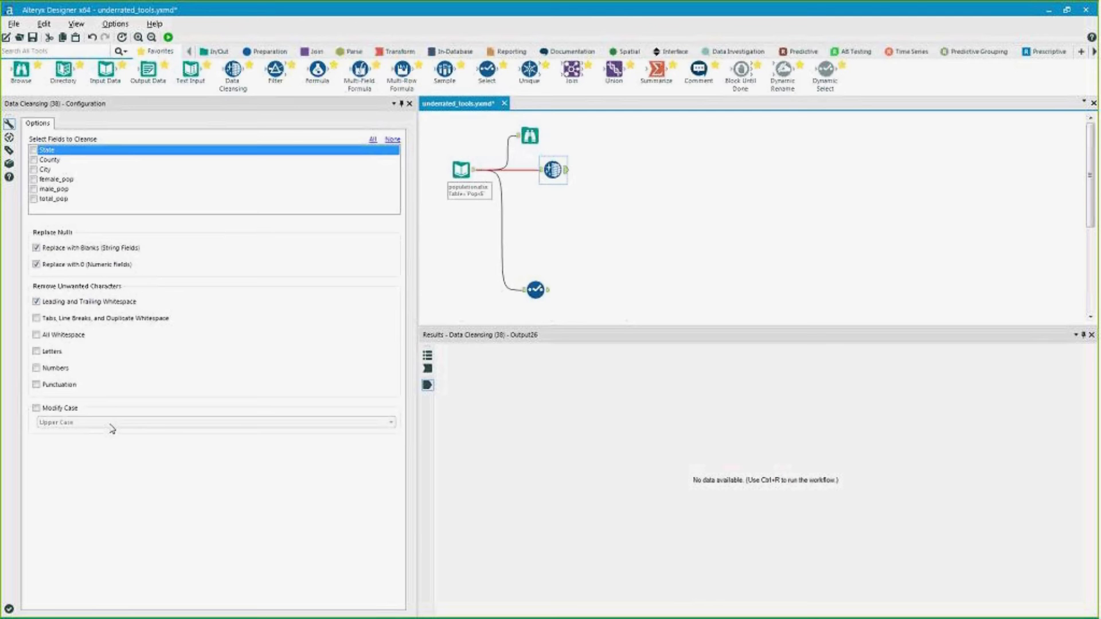
# - Configure the Data Cleansing tool to remove punctuation and modify the case to Title Case
pyautogui.click(46, 385)
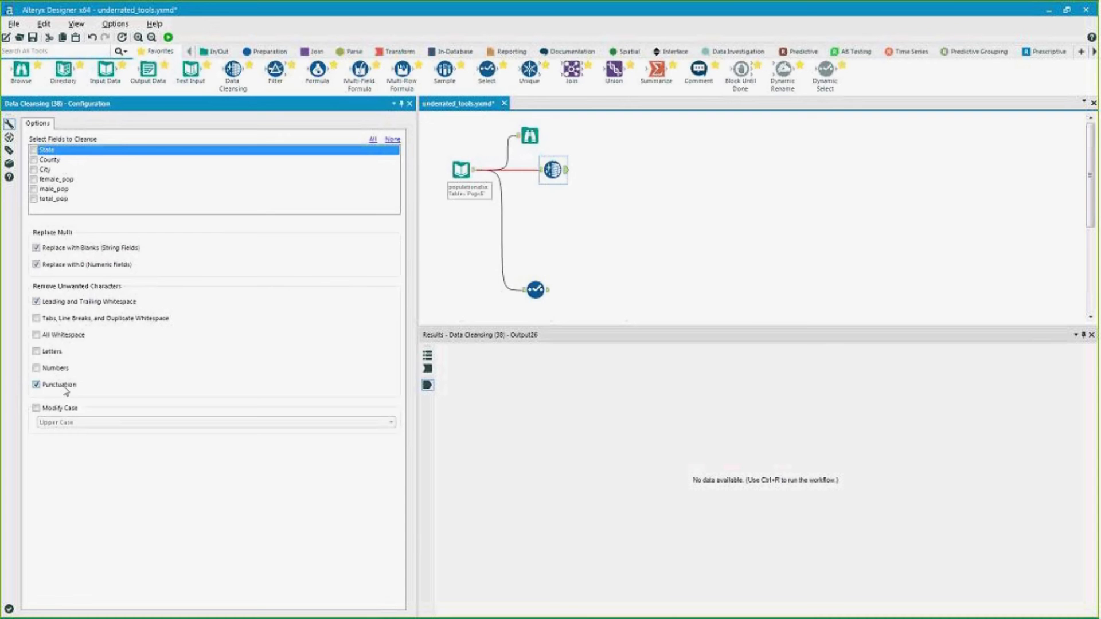
pyautogui.click(37, 408)
pyautogui.click(389, 424)
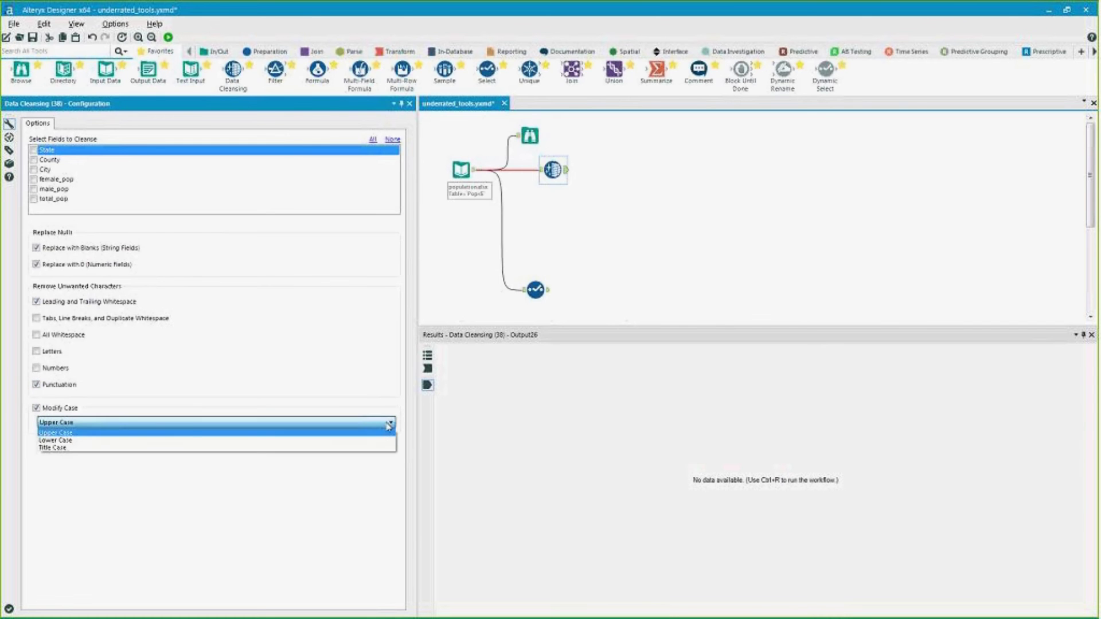
pyautogui.click(70, 448)
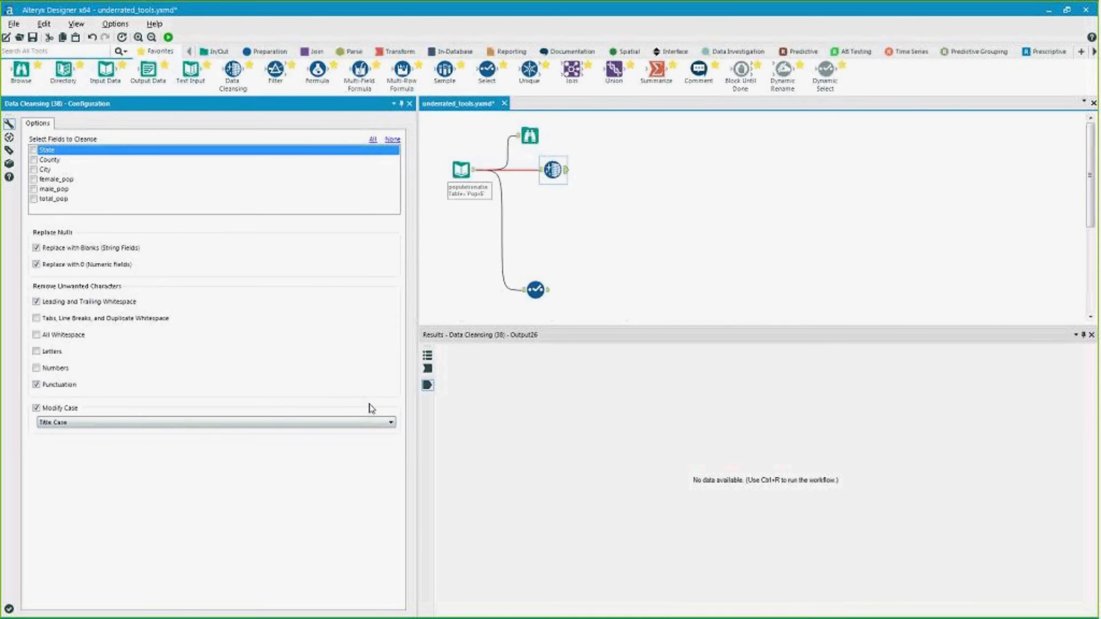
# - Run the workflow and view the output of the Data Cleansing tool
pyautogui.click(610, 260)
pyautogui.hotkey('ctrl', 'r')
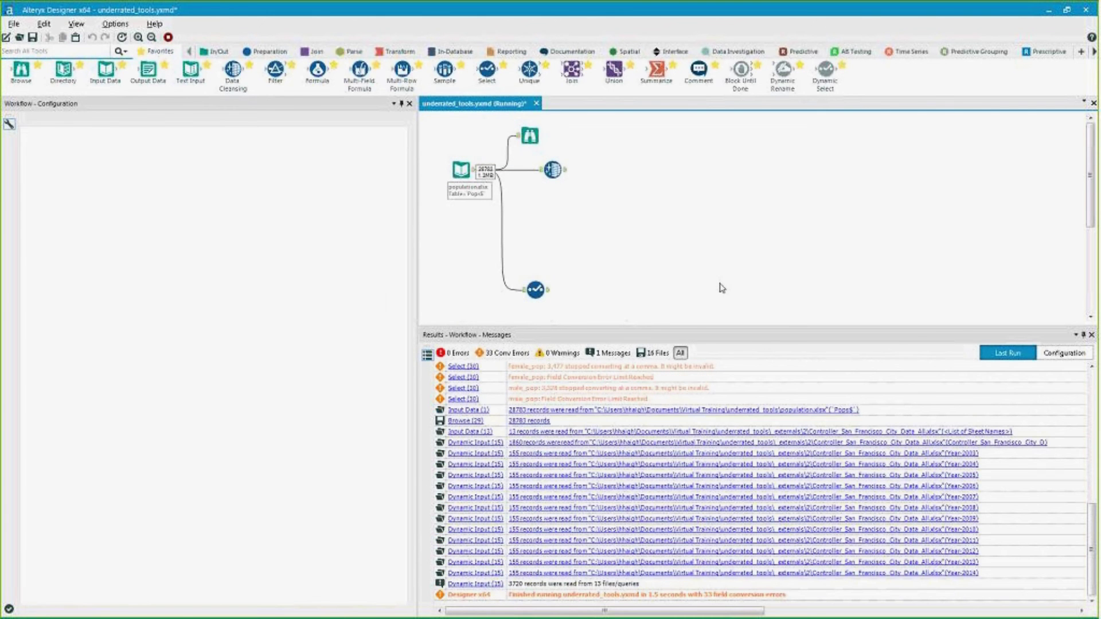
pyautogui.click(616, 337)
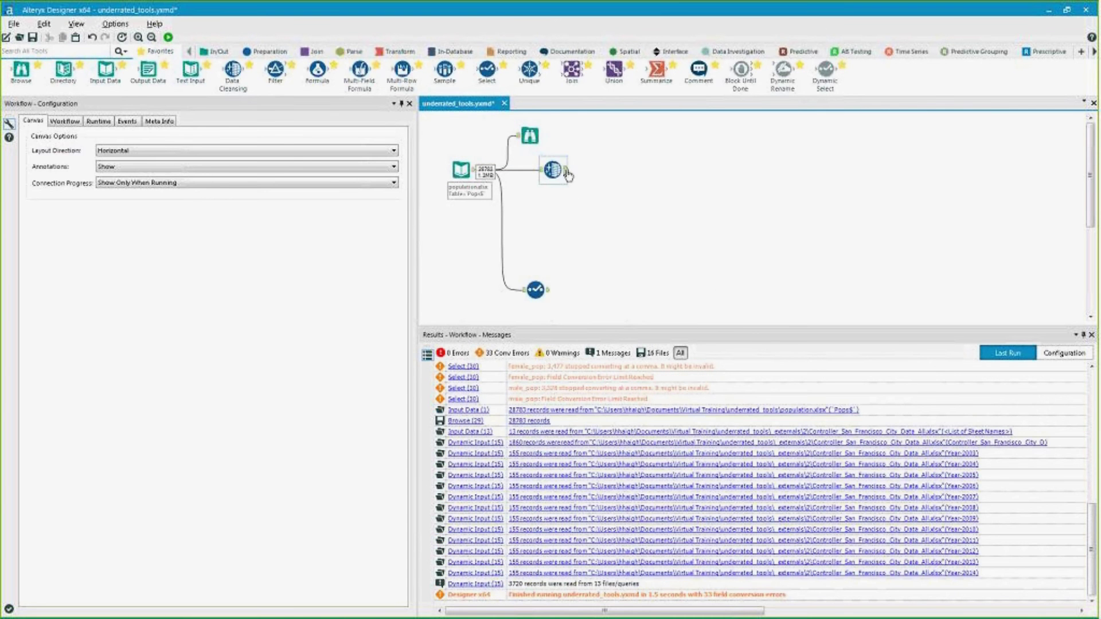
pyautogui.click(565, 172)
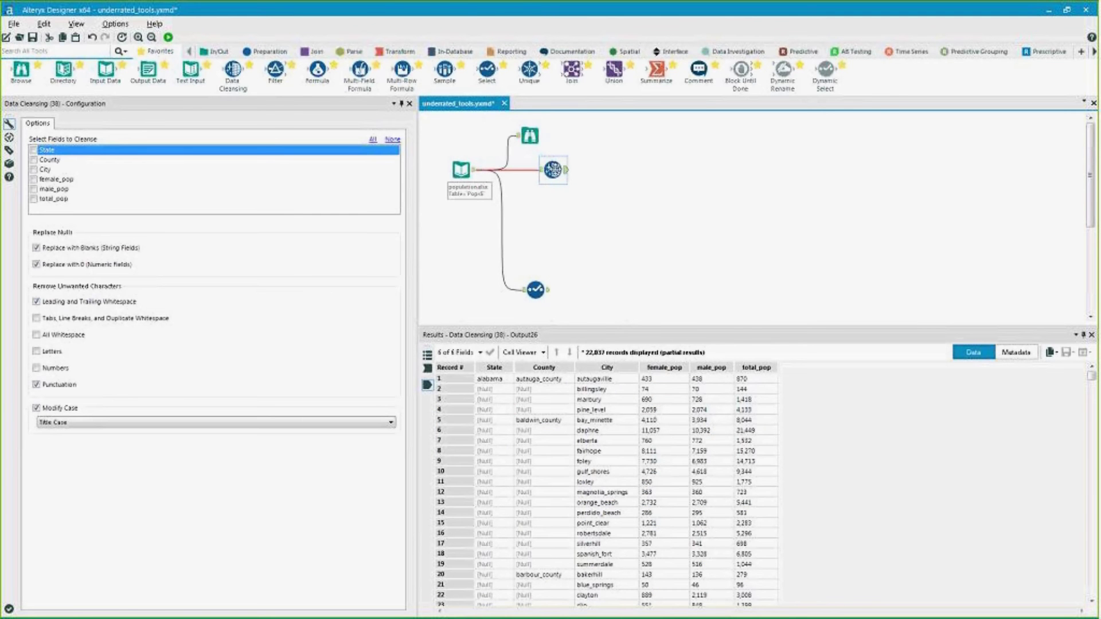
# - Include the State, County, City, female_pop, male_pop and total_pop fields in the data cleansing
pyautogui.click(33, 150)
pyautogui.click(33, 160)
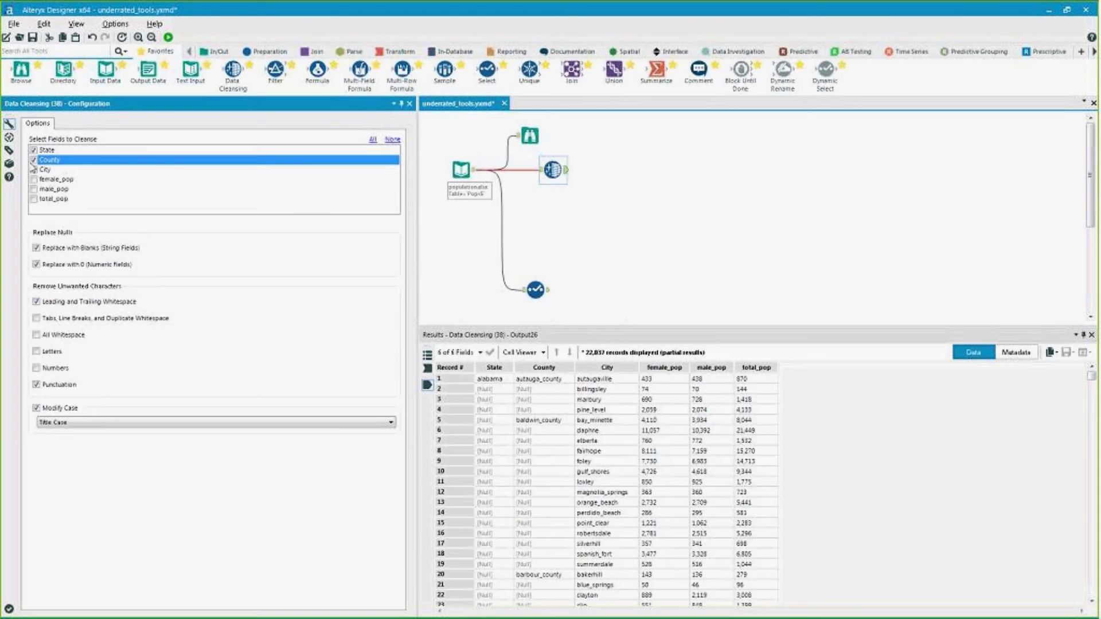
pyautogui.click(33, 169)
pyautogui.click(33, 180)
pyautogui.click(33, 189)
pyautogui.click(34, 199)
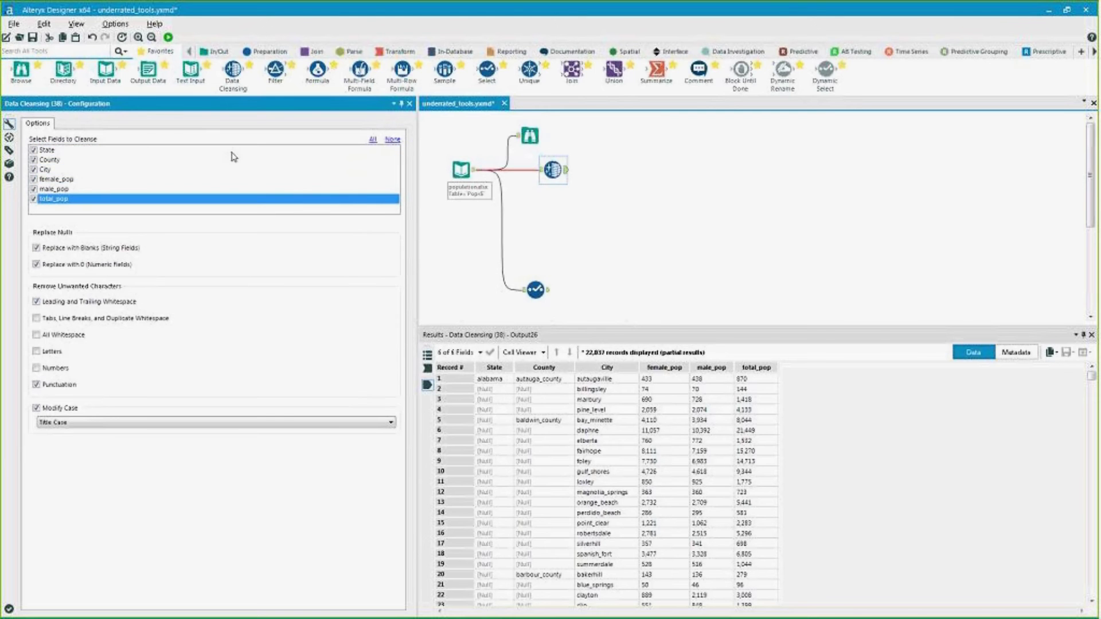
# - Rerun the workflow and inspect the female_pop, male_pop and total_pop columns in the Data Cleansing output
pyautogui.click(168, 37)
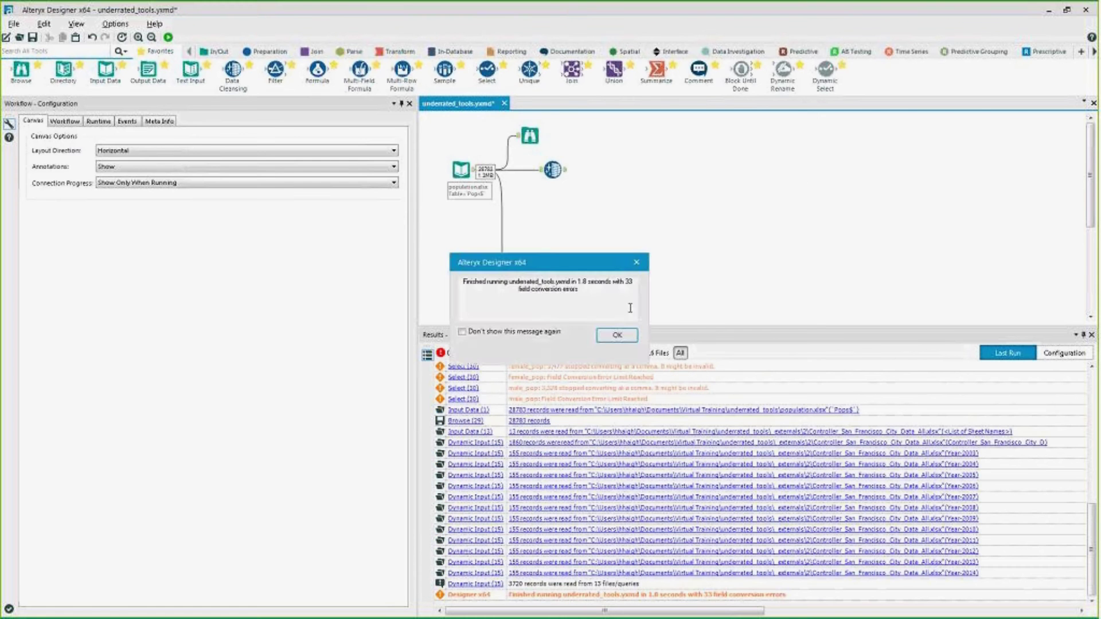
pyautogui.click(617, 334)
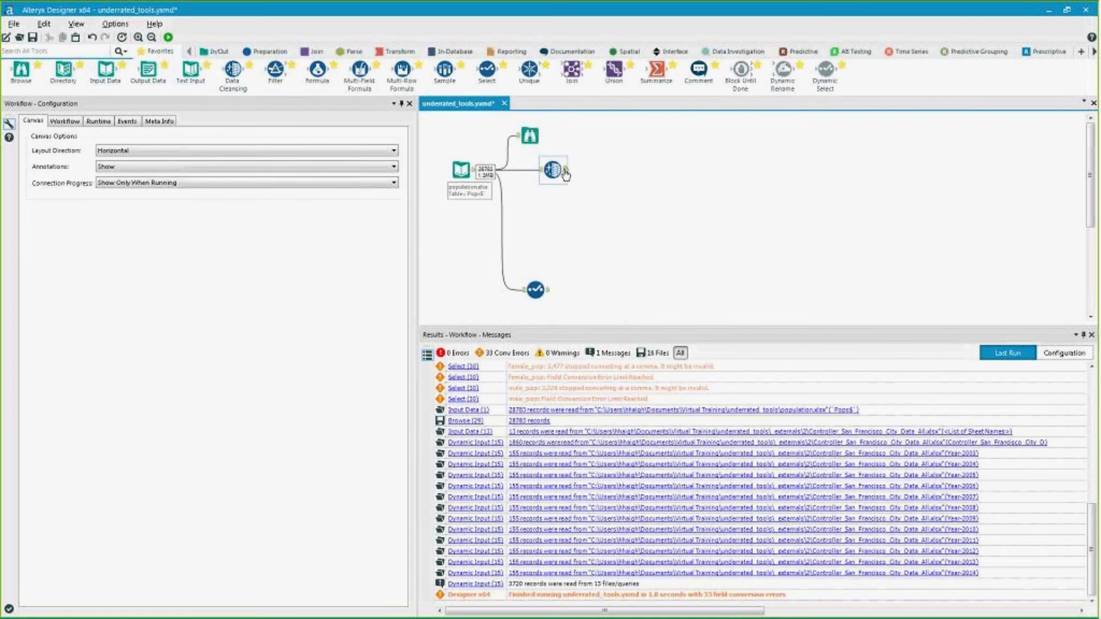
pyautogui.click(564, 172)
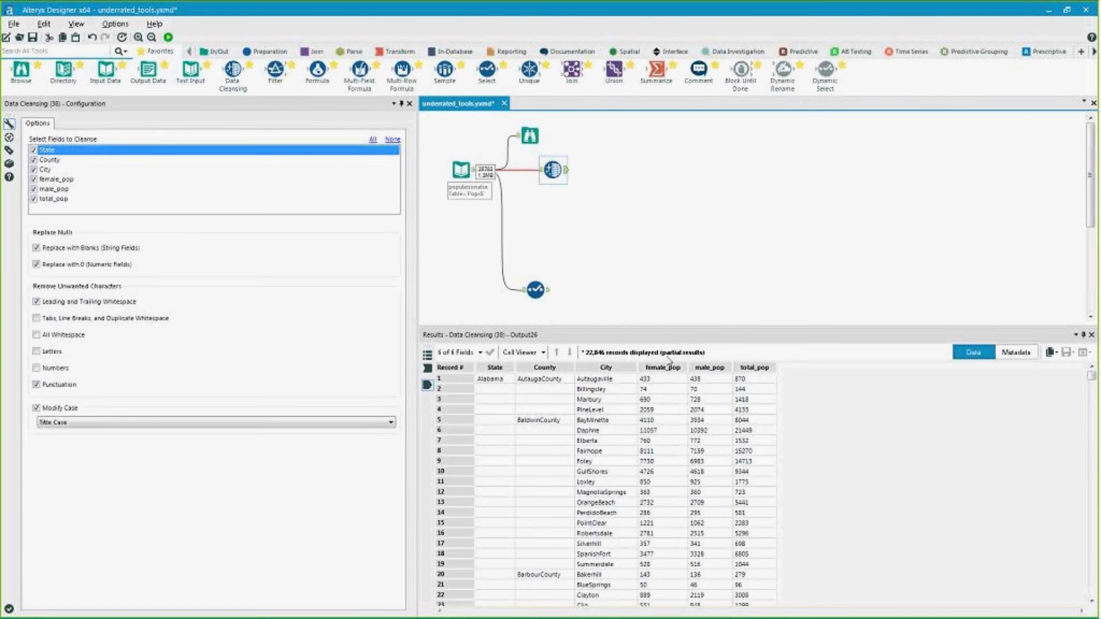
pyautogui.moveTo(668, 399); pyautogui.dragTo(751, 565)
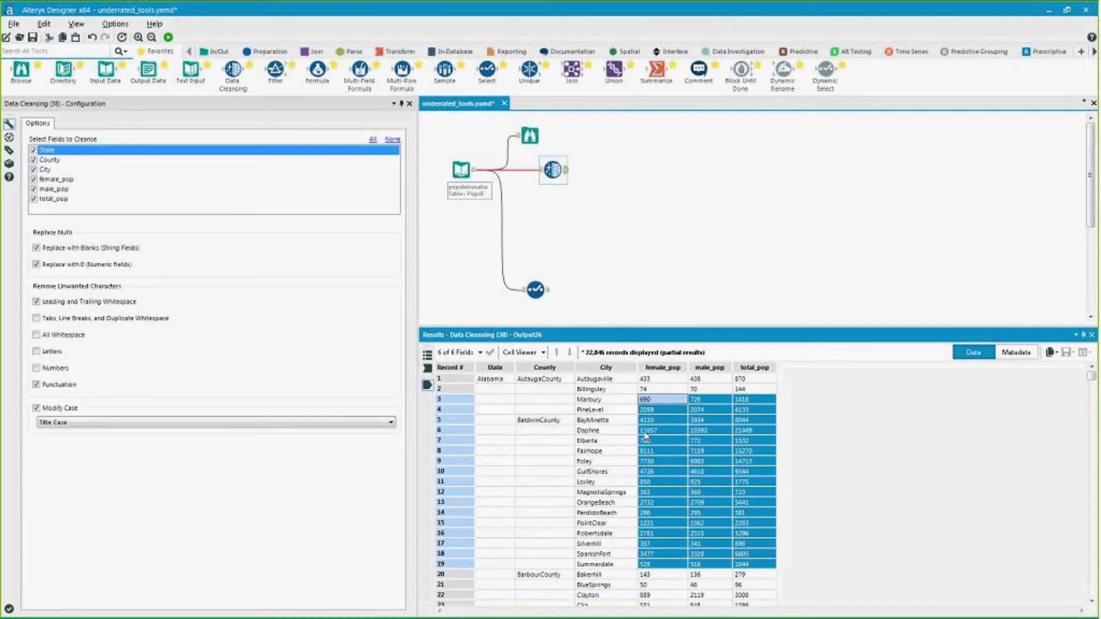
# - Examine the cleansed population figures and the County and City names in the Data Cleansing output
pyautogui.moveTo(678, 432); pyautogui.dragTo(751, 432)
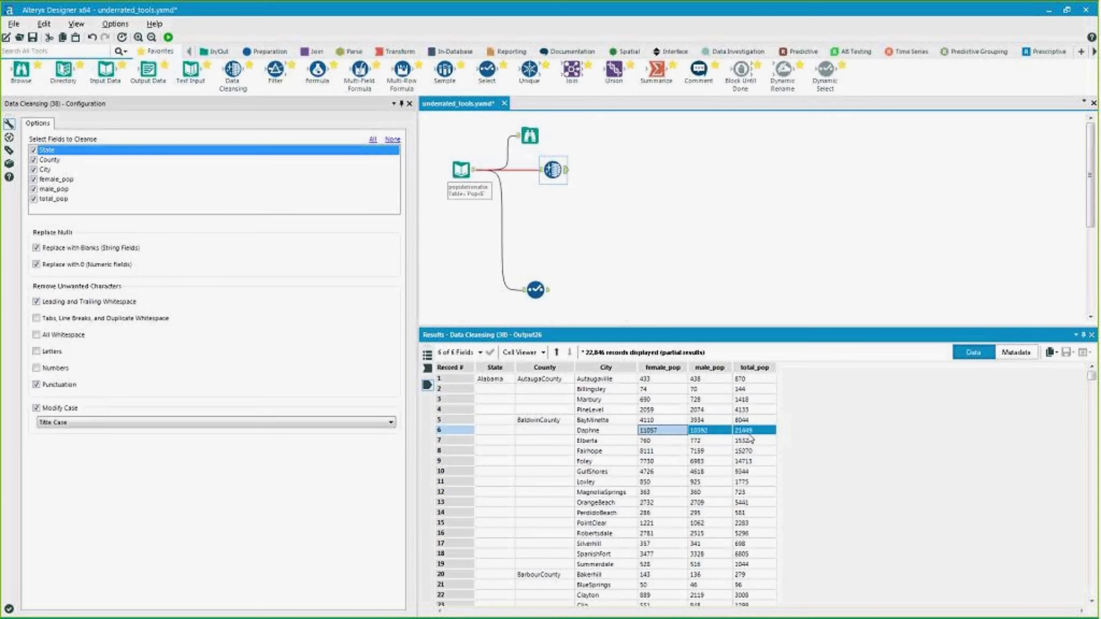
pyautogui.click(602, 420)
pyautogui.click(611, 408)
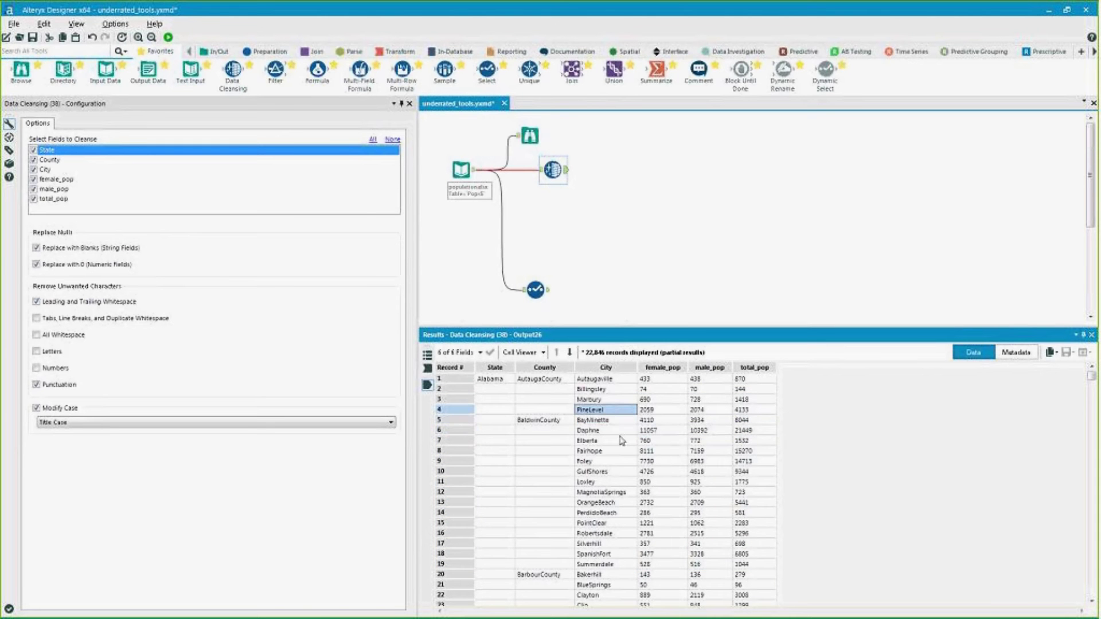
pyautogui.click(548, 379)
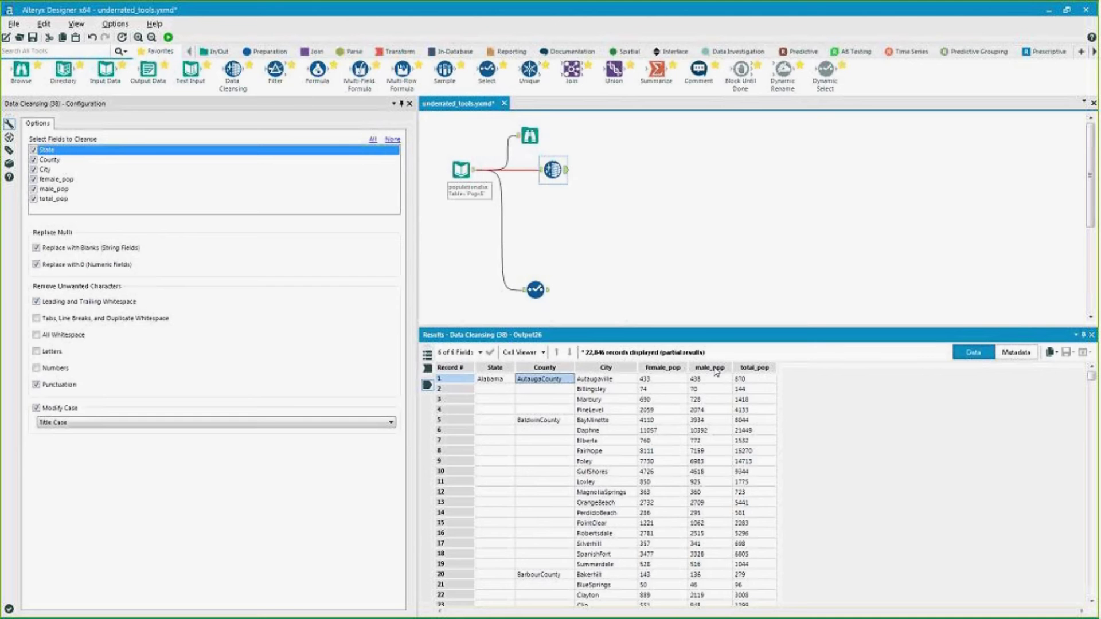
pyautogui.click(592, 431)
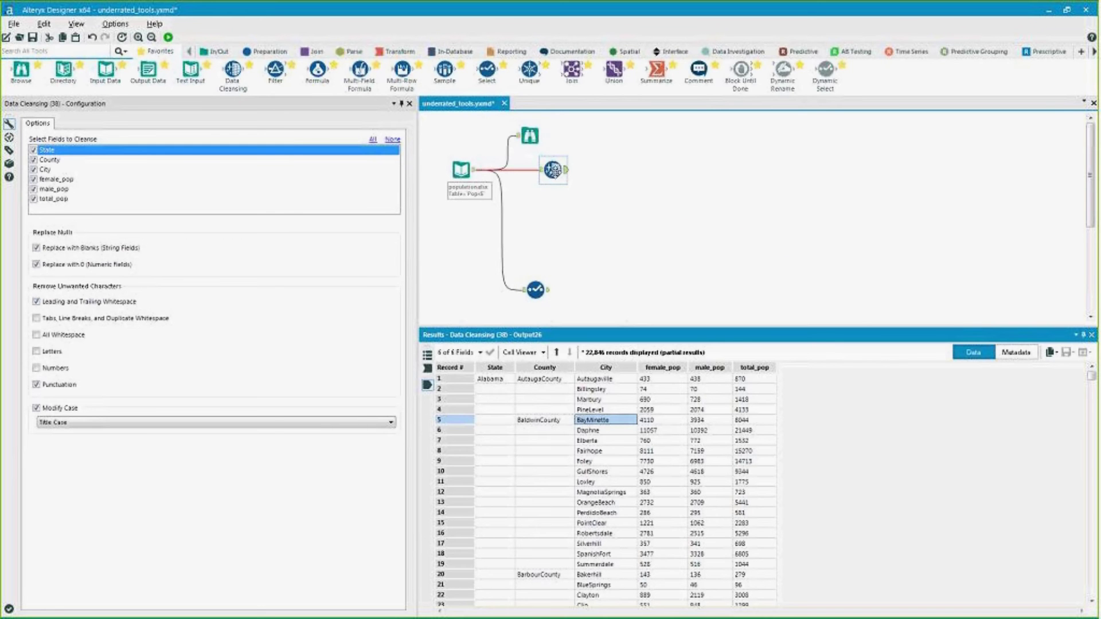
# - Move the Data Cleansing tool aside and add a Dynamic Rename tool fed by the population.xlsx input
pyautogui.moveTo(562, 172); pyautogui.dragTo(783, 279)
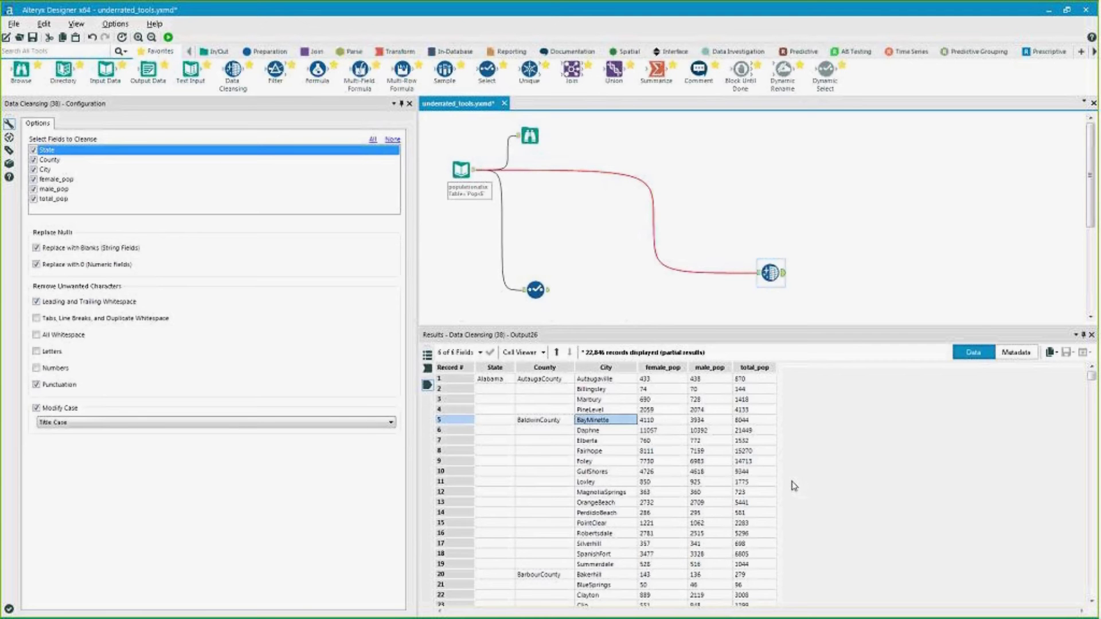
pyautogui.moveTo(783, 72); pyautogui.dragTo(562, 187)
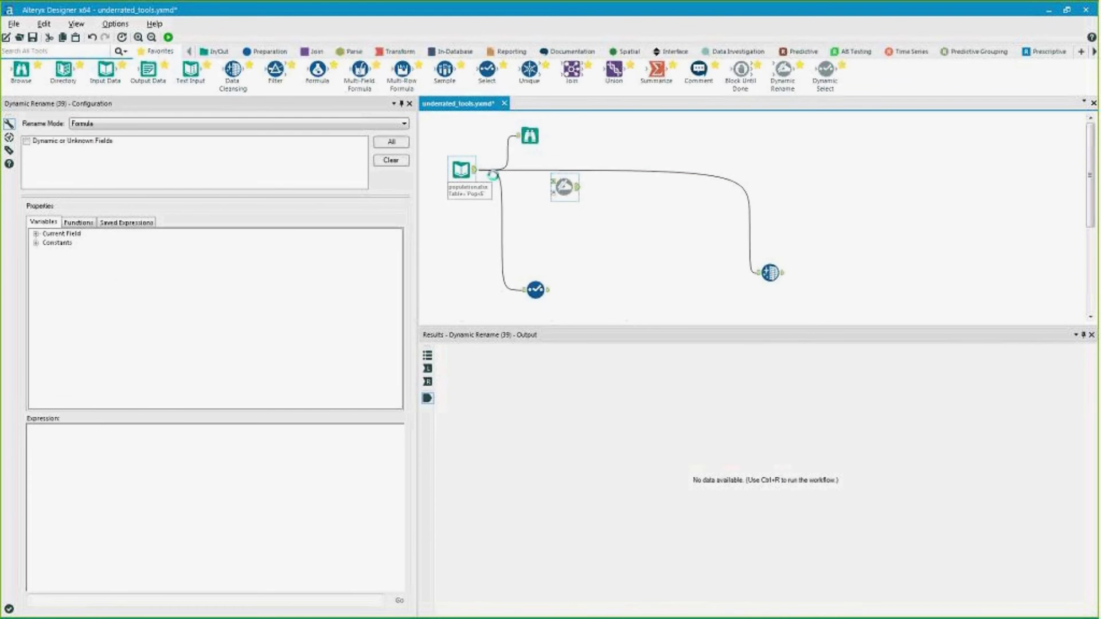
pyautogui.moveTo(476, 169); pyautogui.dragTo(576, 198)
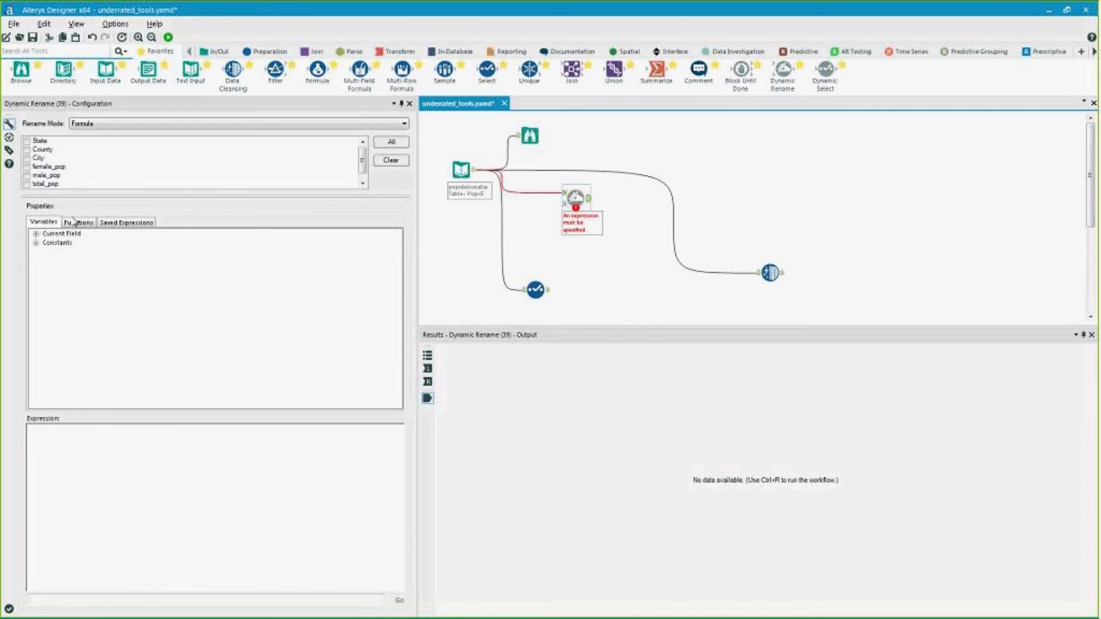
# - Select female_pop, male_pop and total_pop for renaming in the Dynamic Rename tool, using the Formula rename mode
pyautogui.click(28, 167)
pyautogui.click(27, 175)
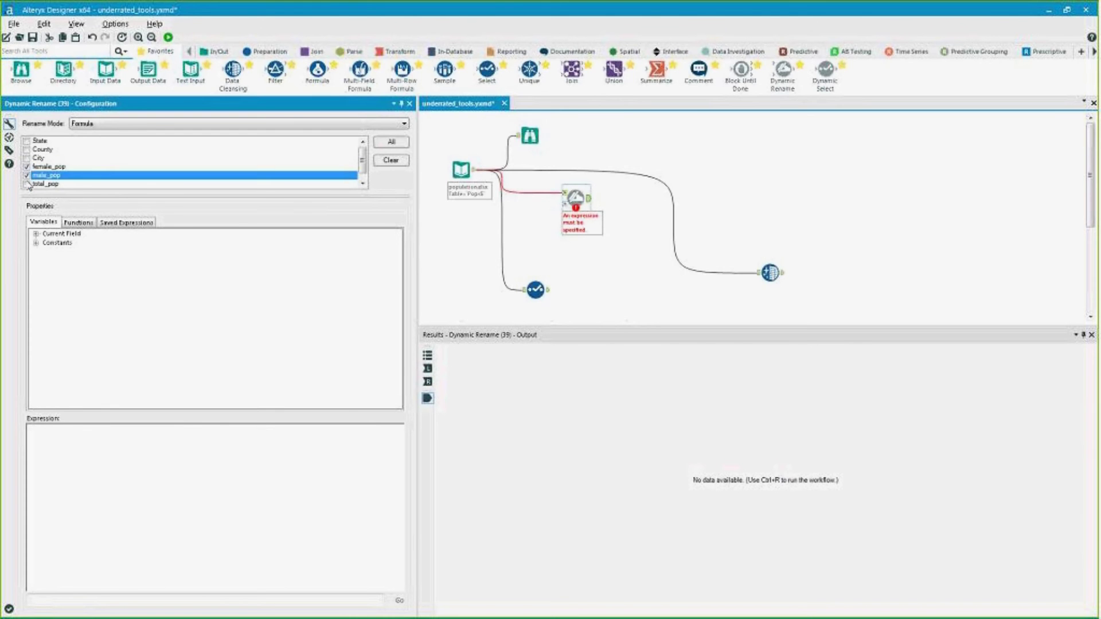
pyautogui.click(27, 184)
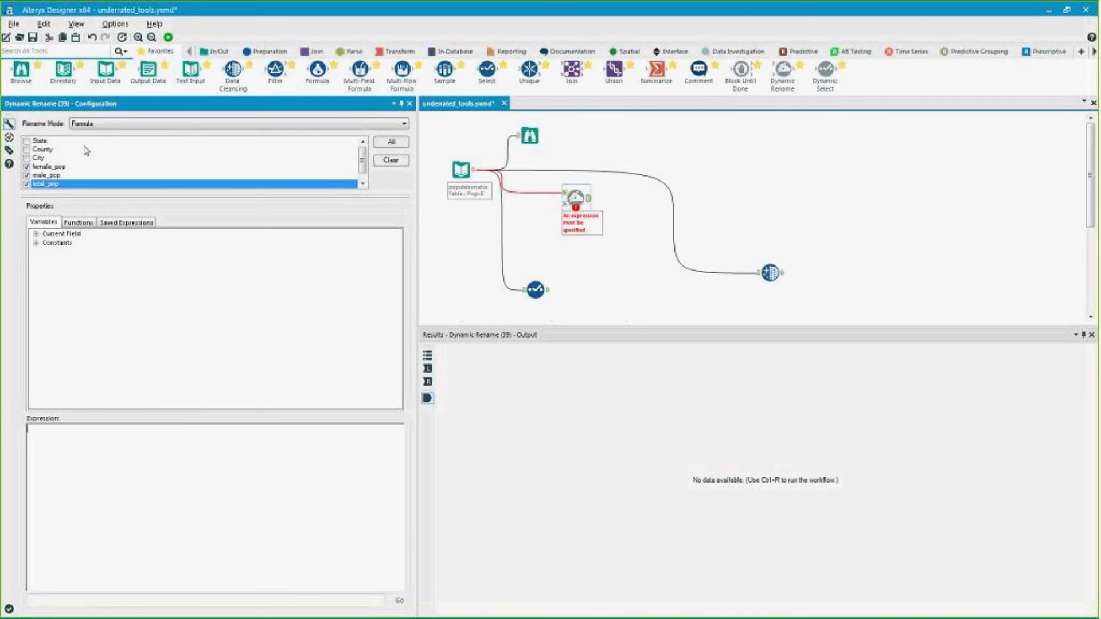
pyautogui.click(103, 126)
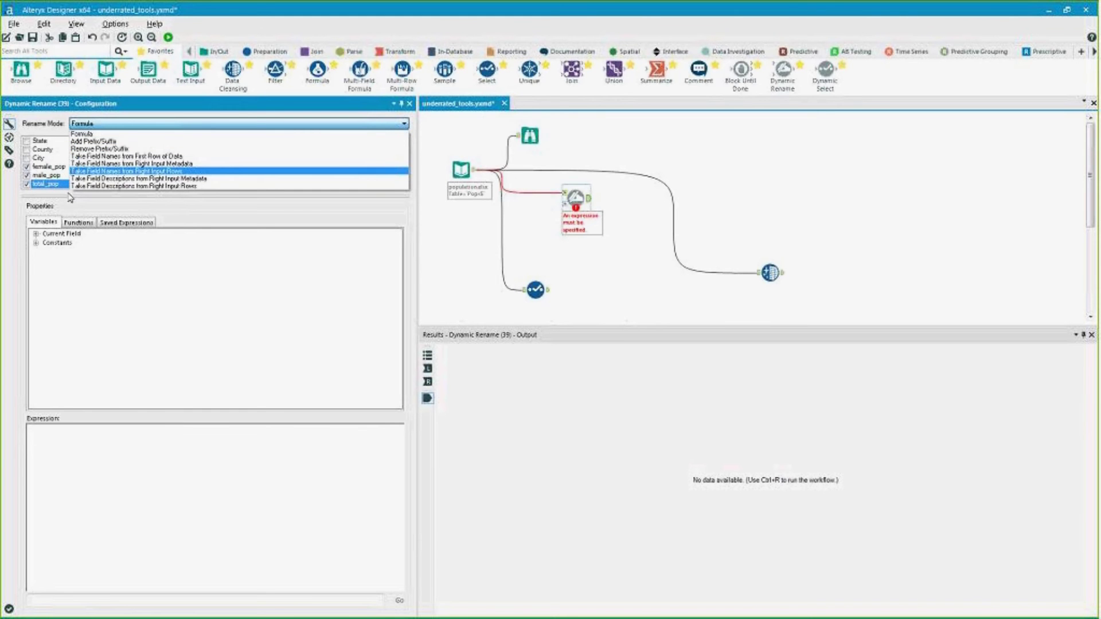
pyautogui.click(100, 133)
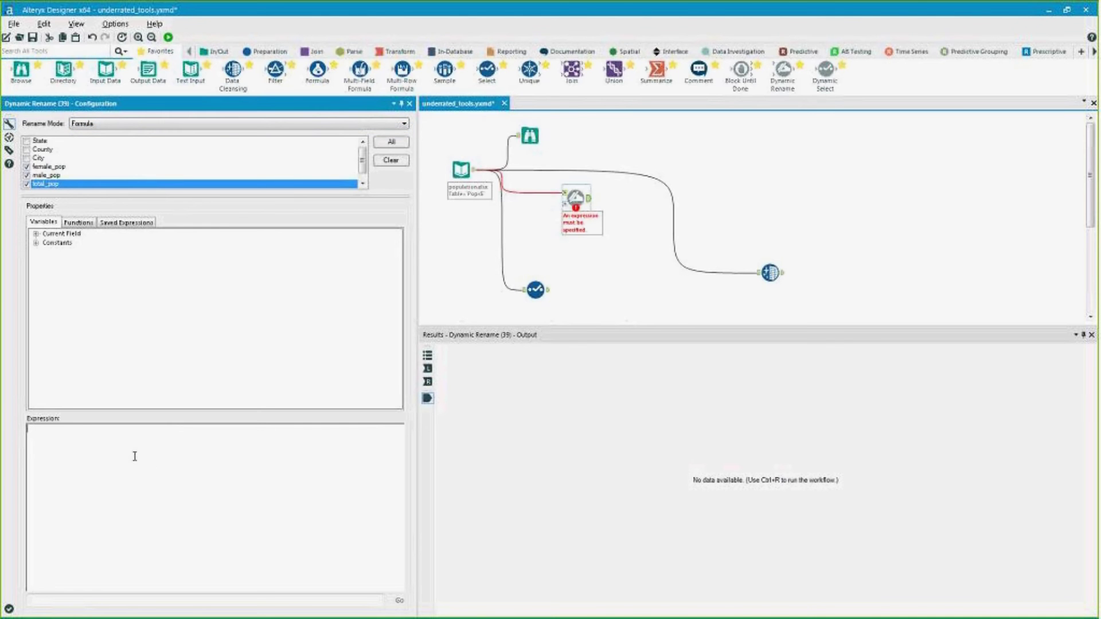
# - Enter the rename expression titlecase(replacechar([_CurrentField_],"_"," ")) in the Dynamic Rename tool
pyautogui.write('titlecase(')
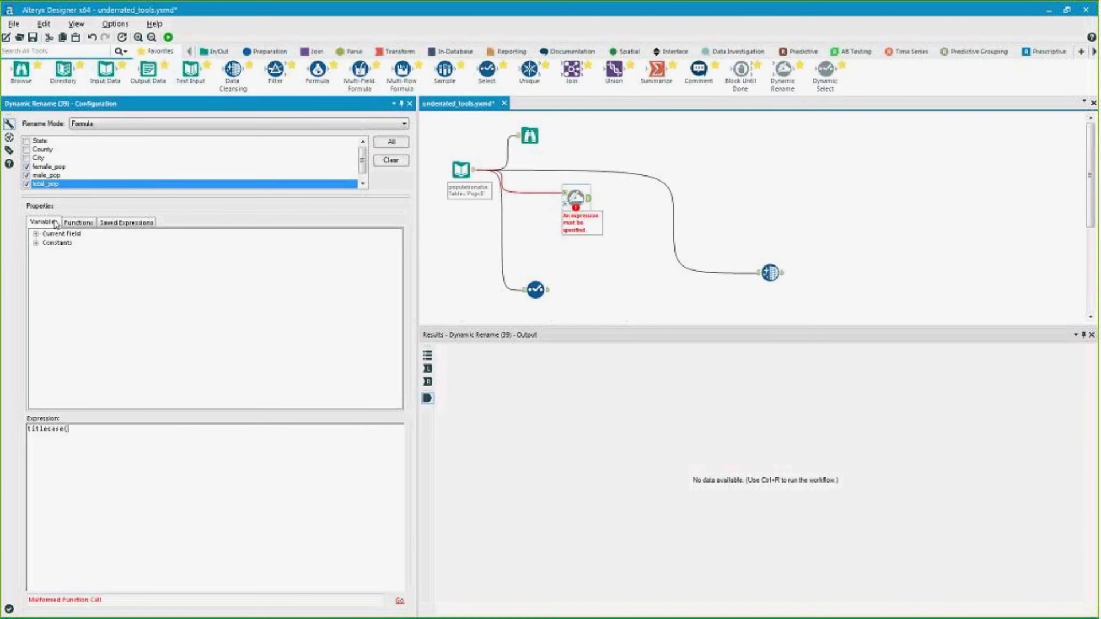
pyautogui.write('replacech')
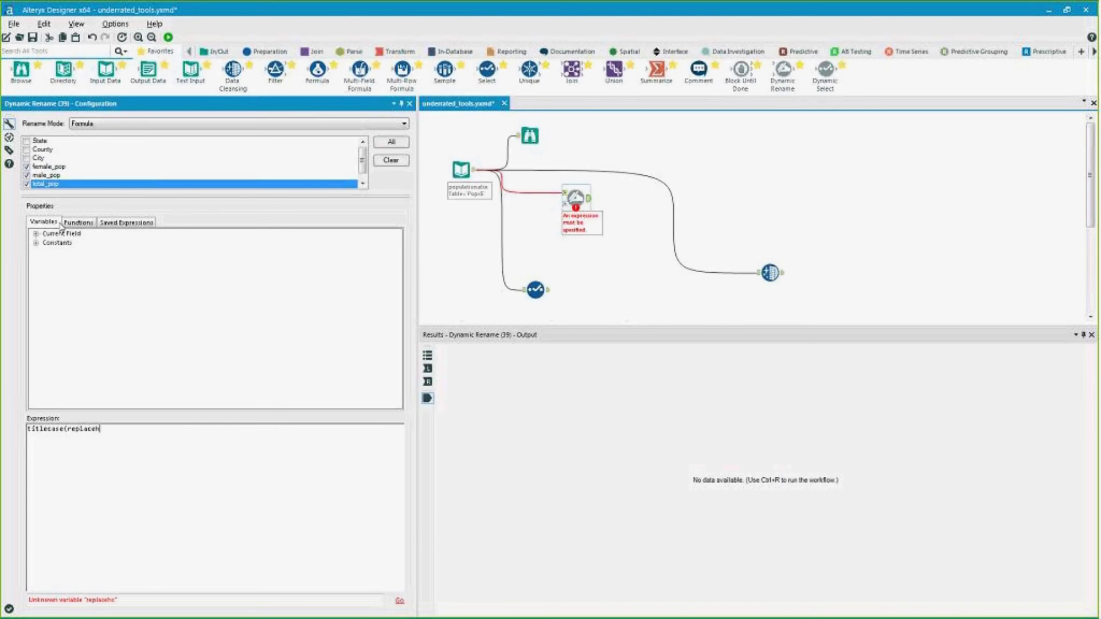
pyautogui.write('ar(')
pyautogui.click(35, 234)
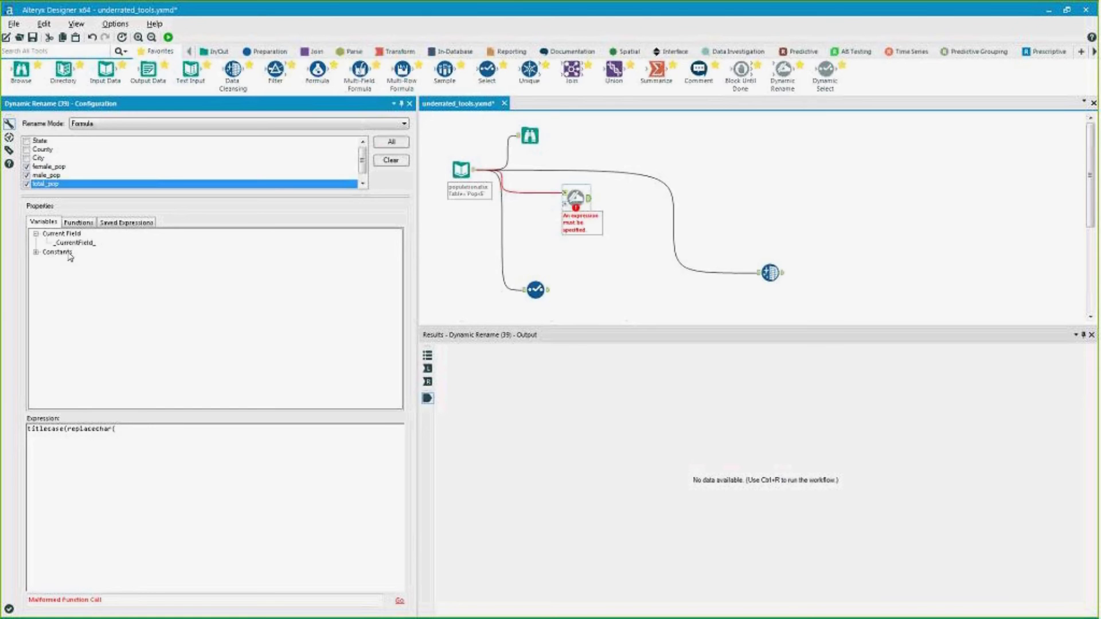
pyautogui.doubleClick(75, 242)
pyautogui.write(',"_"," "))')
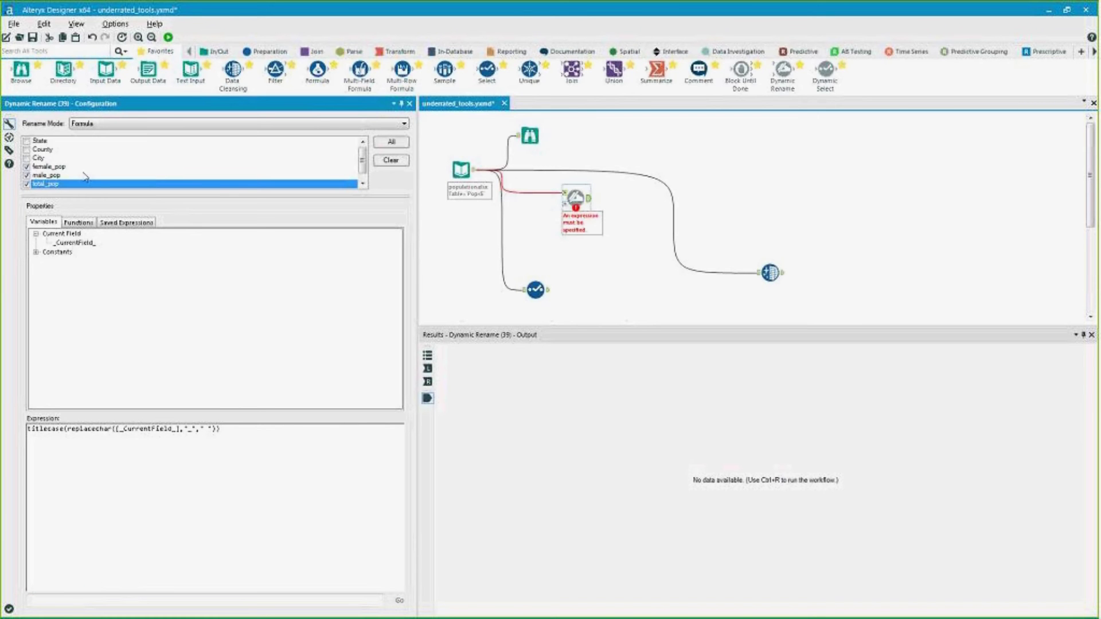
# - Review the titlecase and replacechar functions and their arguments in the rename expression
pyautogui.doubleClick(68, 430)
pyautogui.click(193, 431)
pyautogui.doubleClick(205, 429)
pyautogui.doubleClick(46, 430)
pyautogui.moveTo(179, 429); pyautogui.dragTo(113, 430)
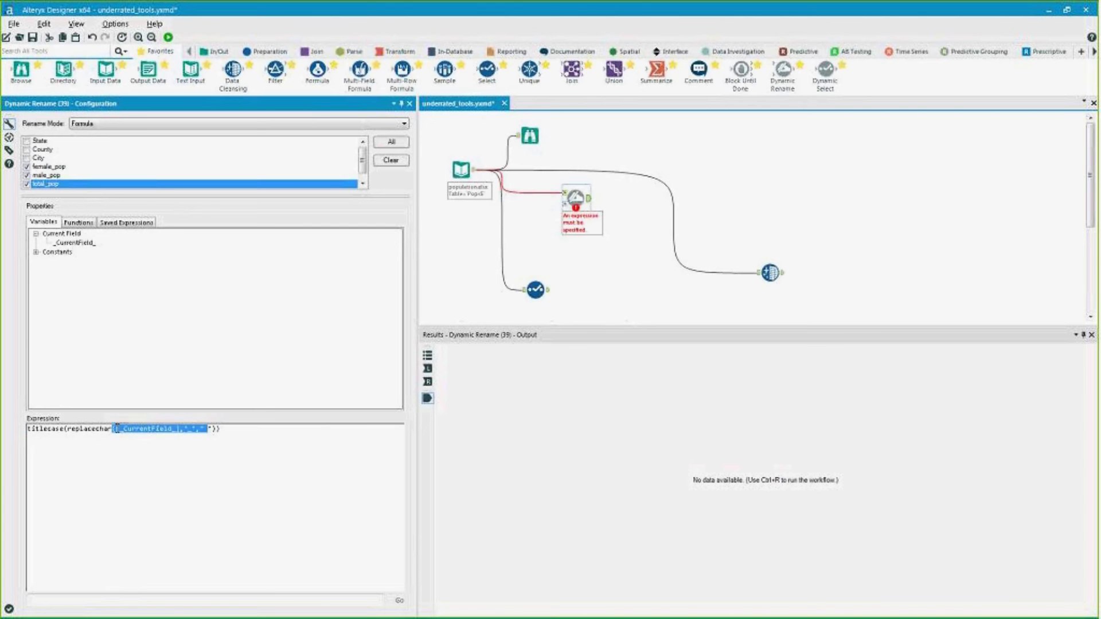
pyautogui.click(117, 430)
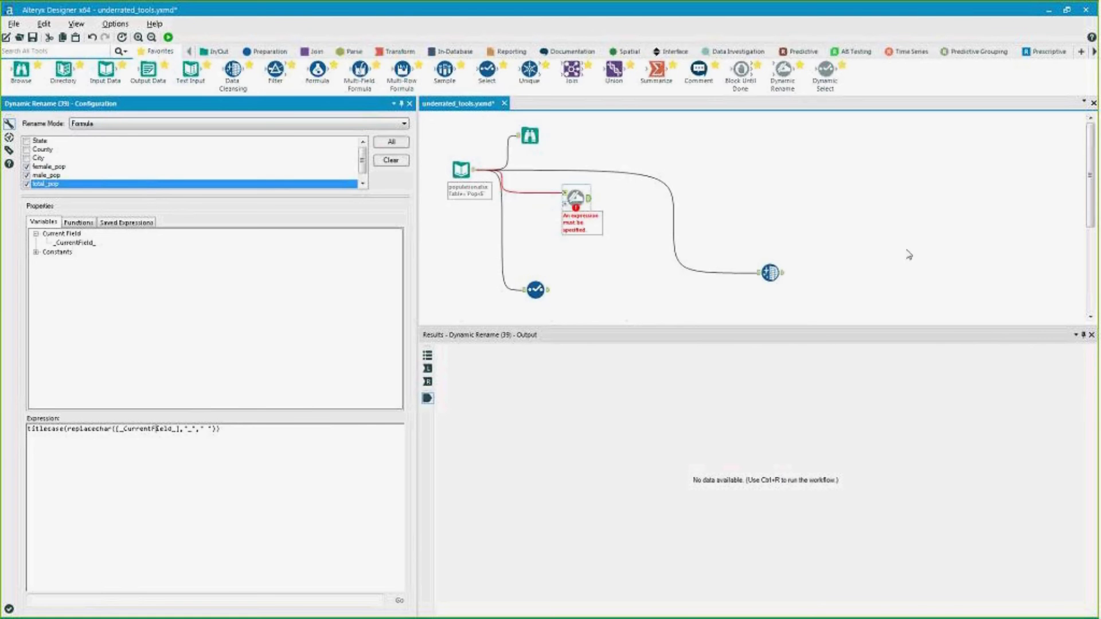
# - Run the workflow and check the renamed headers and the County and City values in the Dynamic Rename output
pyautogui.click(168, 37)
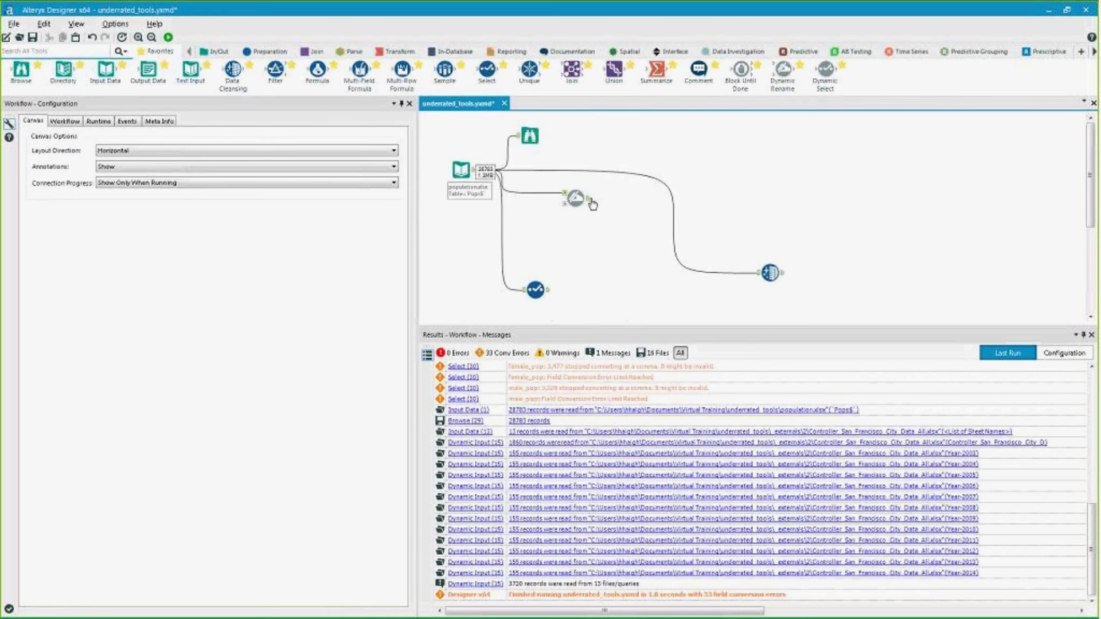
pyautogui.click(590, 201)
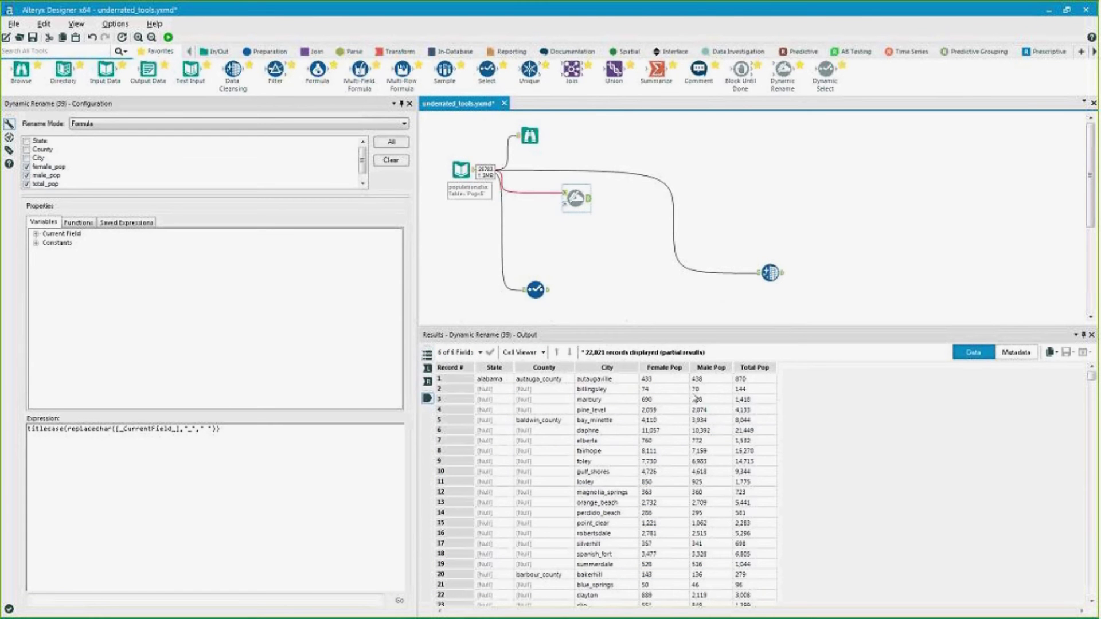
pyautogui.click(670, 373)
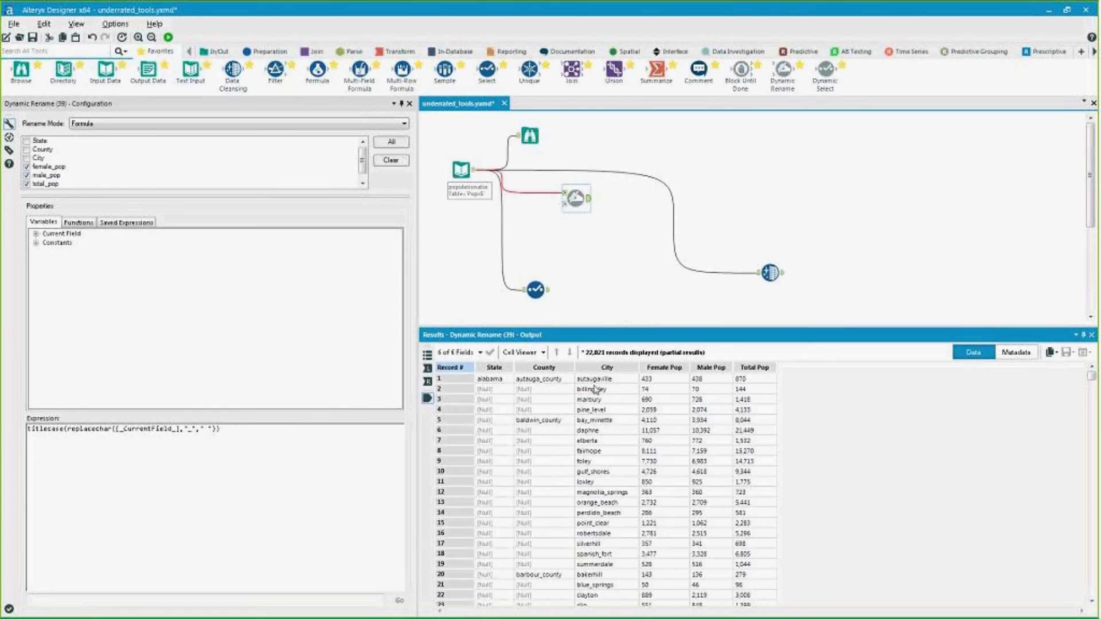
pyautogui.click(597, 411)
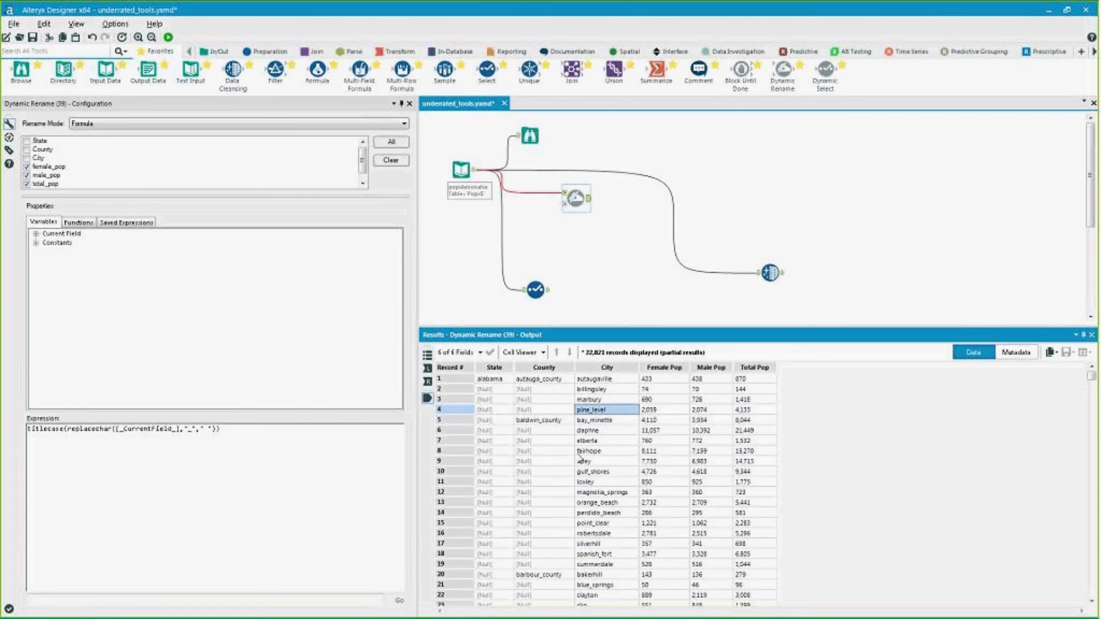
pyautogui.click(544, 420)
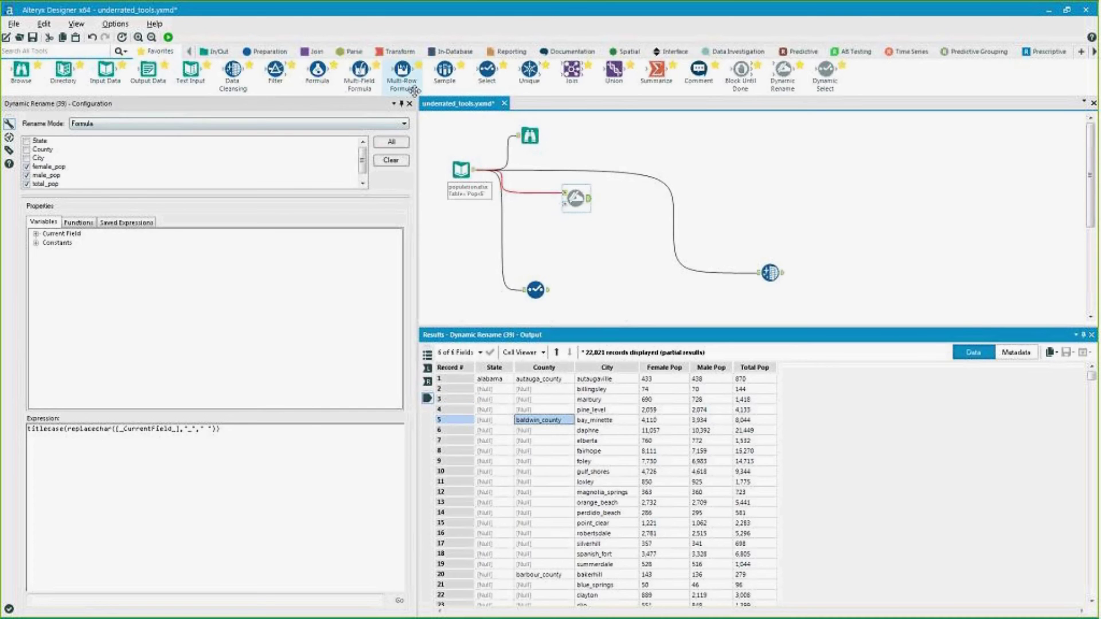
# - Add a Multi-Field Formula tool after Dynamic Rename that overwrites the text fields County and City instead of copying them
pyautogui.moveTo(359, 70); pyautogui.dragTo(628, 199)
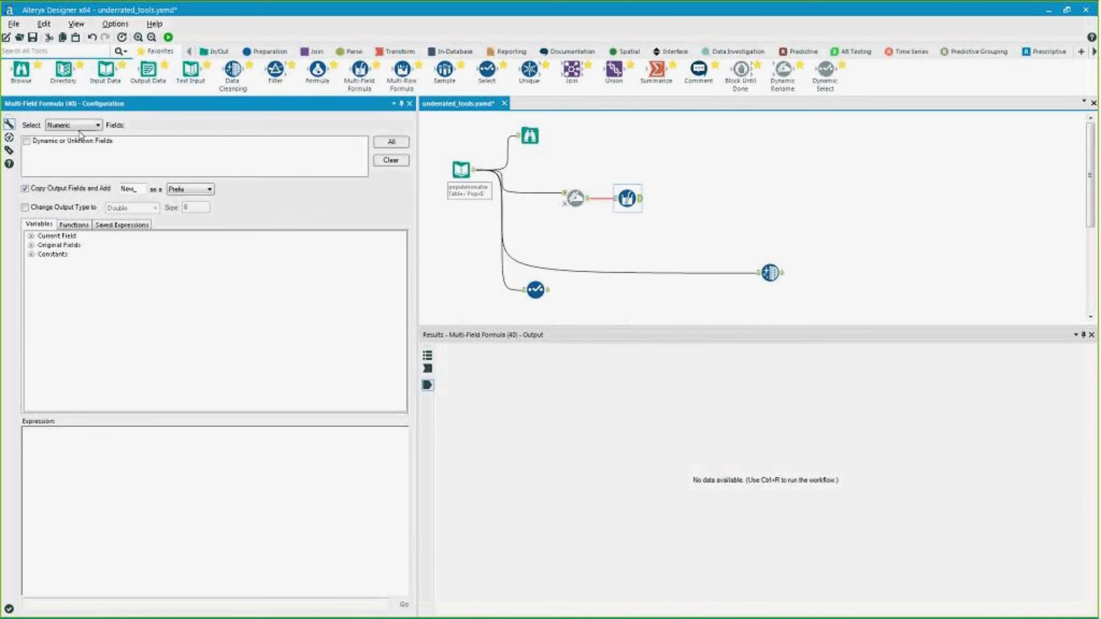
pyautogui.click(81, 126)
pyautogui.click(70, 149)
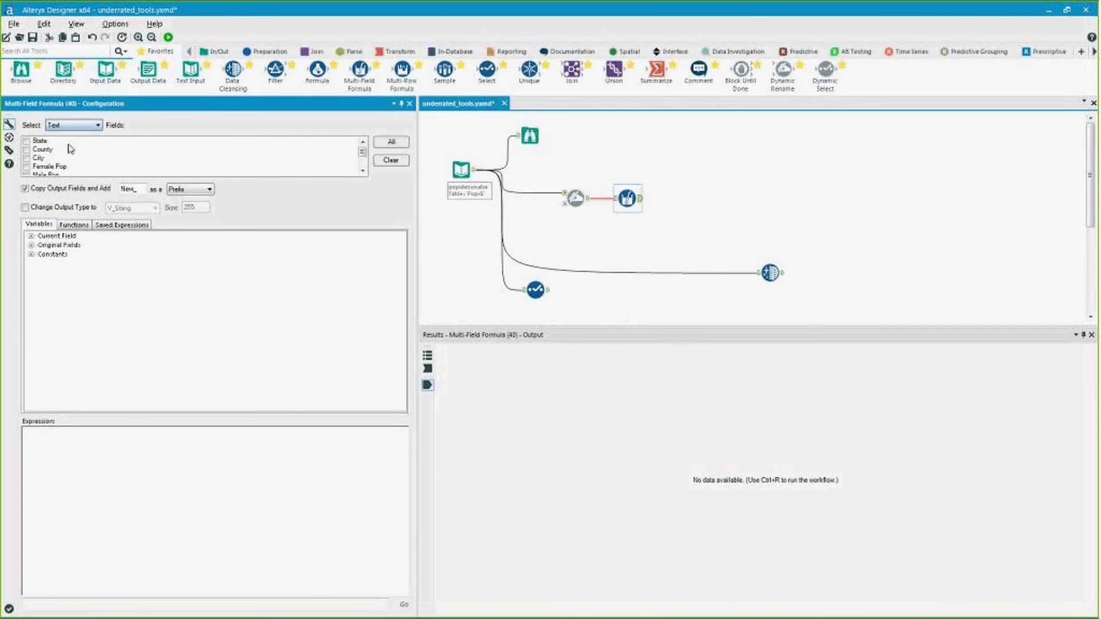
pyautogui.click(26, 150)
pyautogui.click(27, 158)
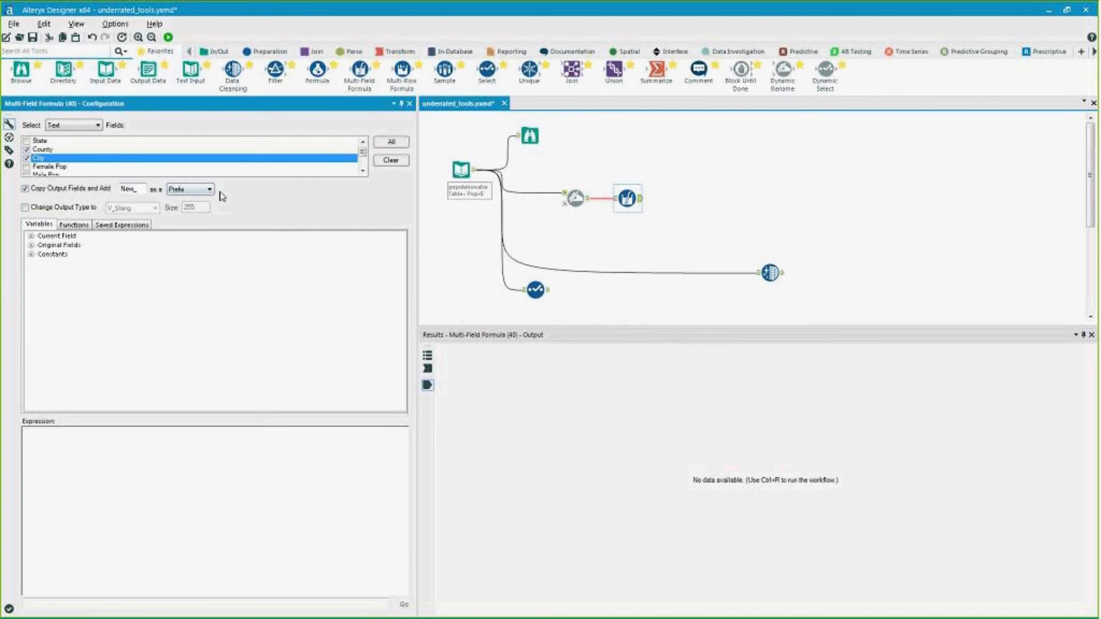
pyautogui.click(25, 188)
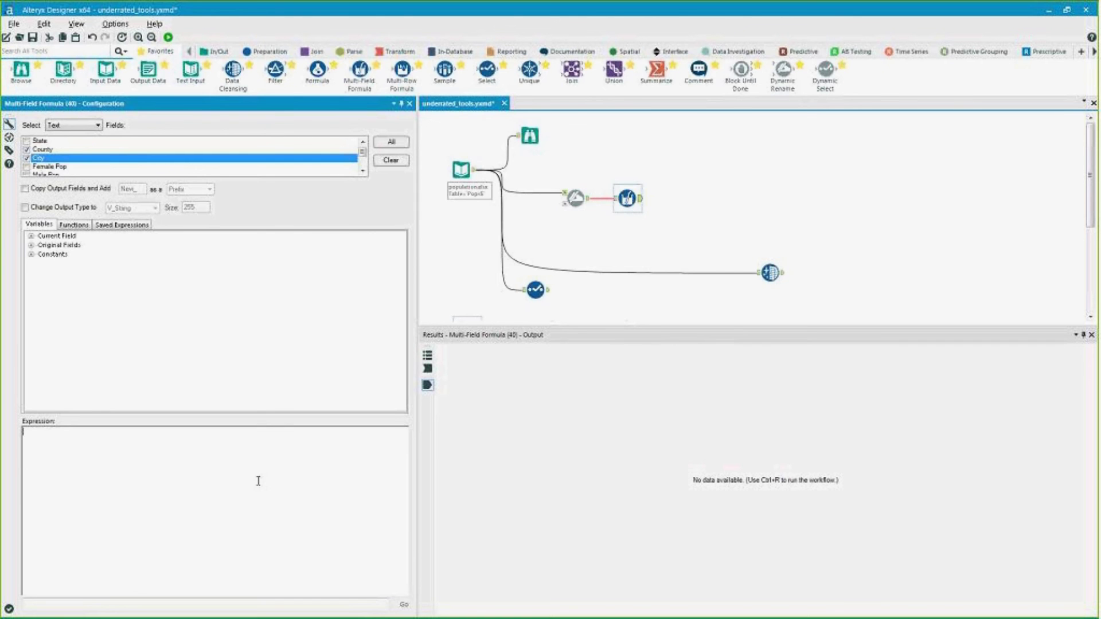
# - Enter the expression replacechar([_CurrentField_],"_"," ") in the Multi-Field Formula tool and review its arguments
pyautogui.write('replacec')
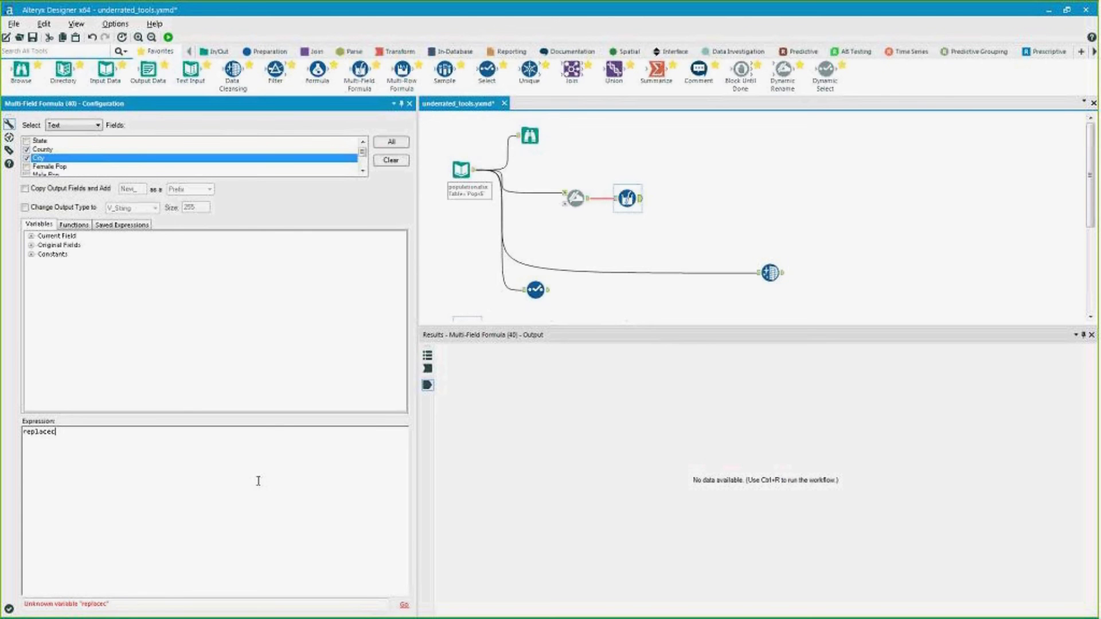
pyautogui.write('har(')
pyautogui.click(32, 236)
pyautogui.doubleClick(52, 246)
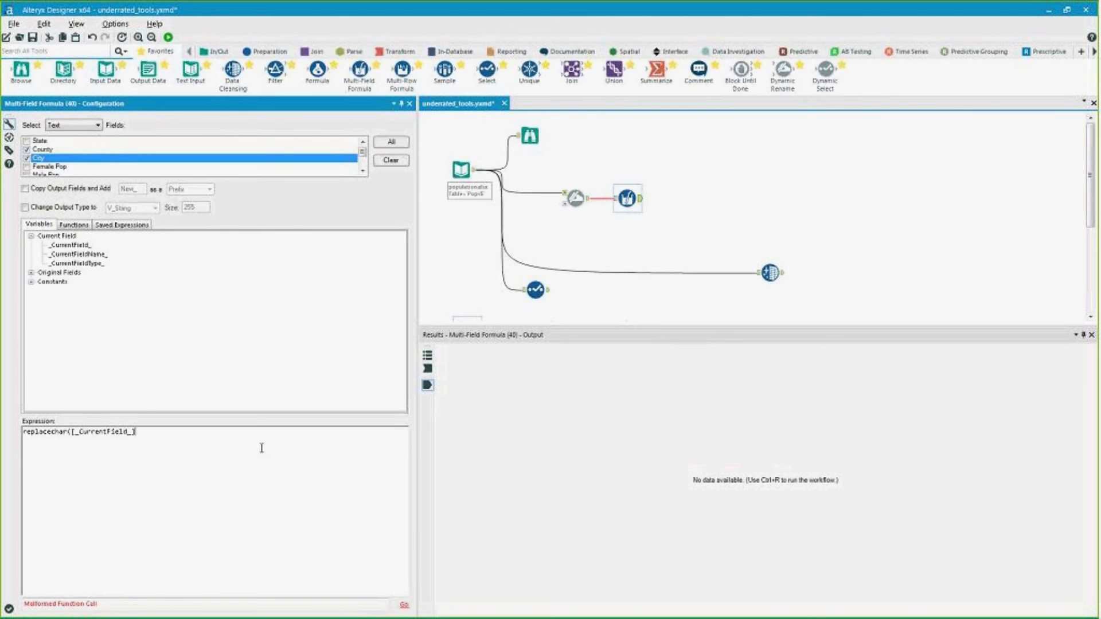
pyautogui.write(',"_"," ")')
pyautogui.click(138, 431)
pyautogui.moveTo(163, 432); pyautogui.dragTo(81, 432)
pyautogui.click(78, 431)
# - Run the workflow and inspect the City column in the Multi-Field Formula output
pyautogui.click(168, 38)
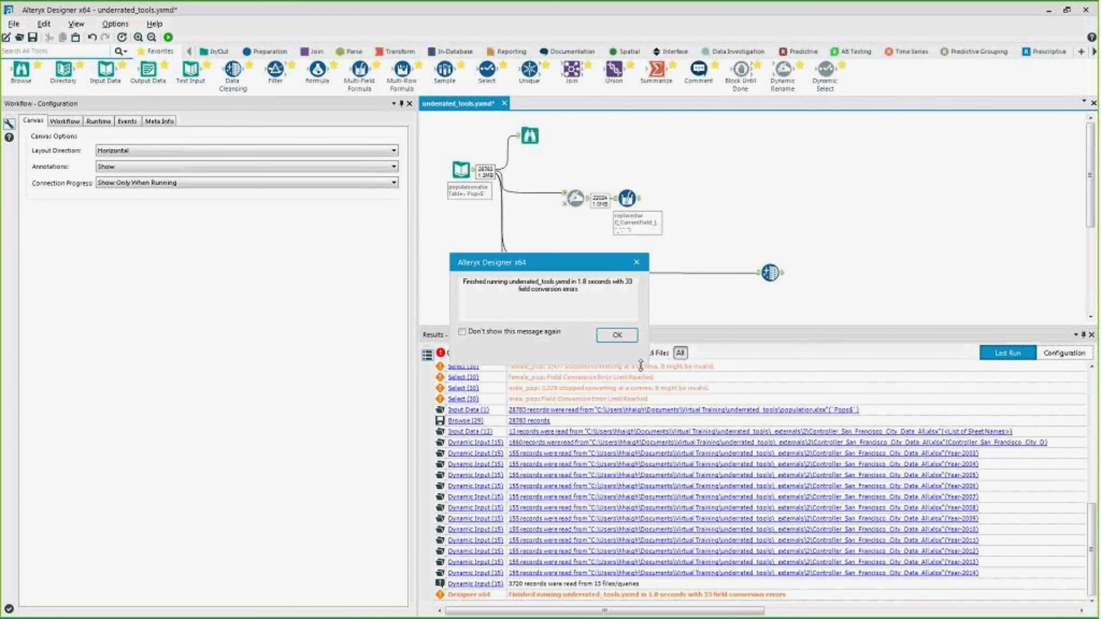
pyautogui.click(625, 337)
pyautogui.click(627, 198)
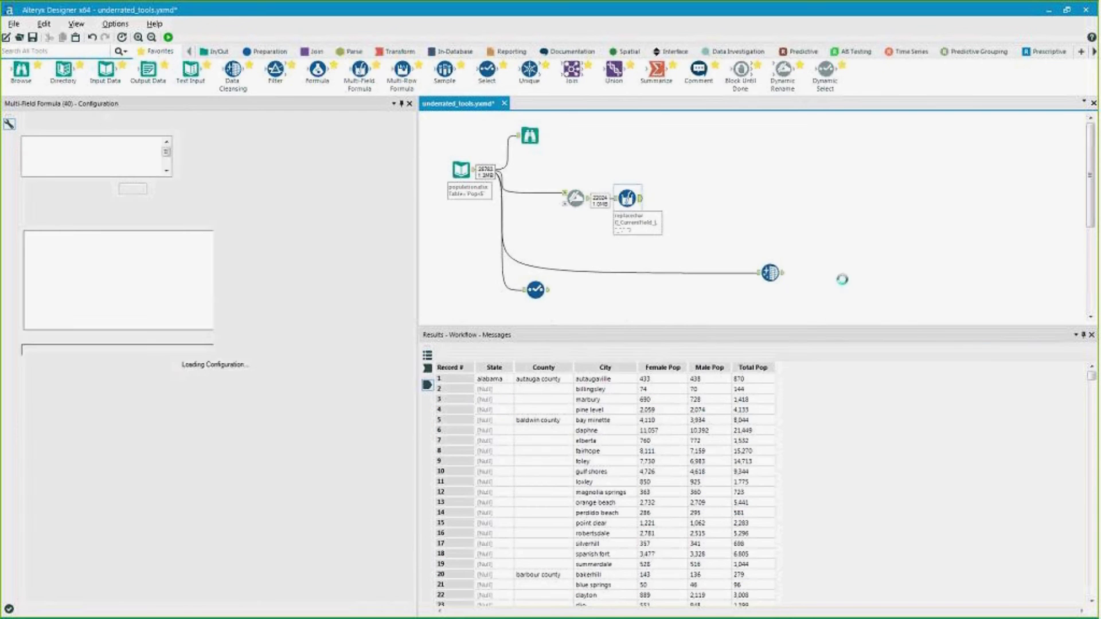
pyautogui.moveTo(600, 381); pyautogui.dragTo(615, 504)
pyautogui.click(594, 425)
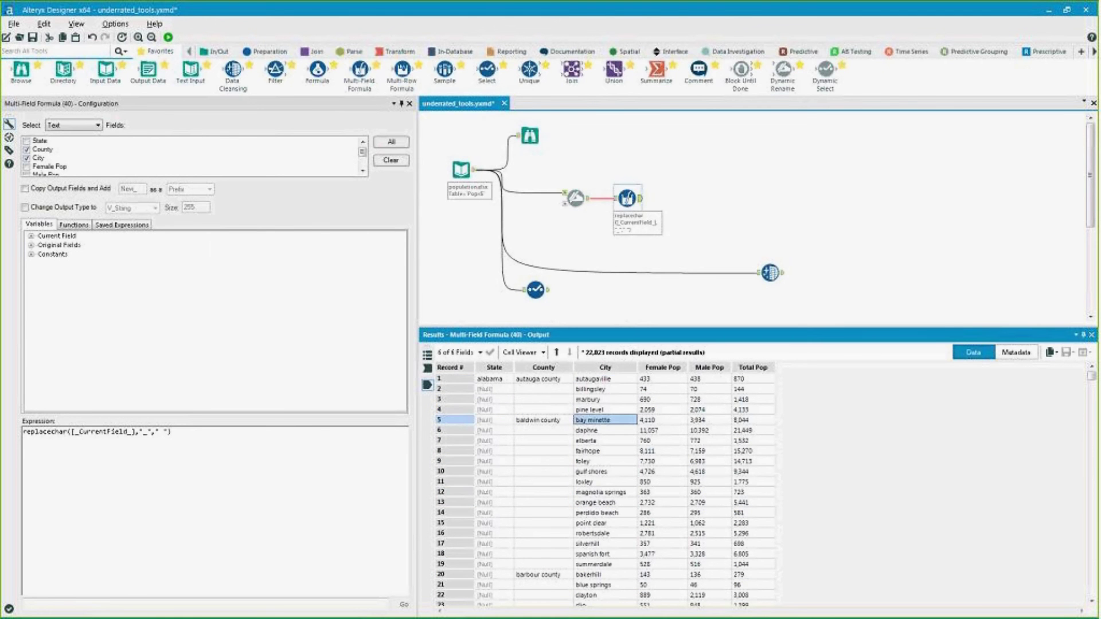
pyautogui.click(631, 577)
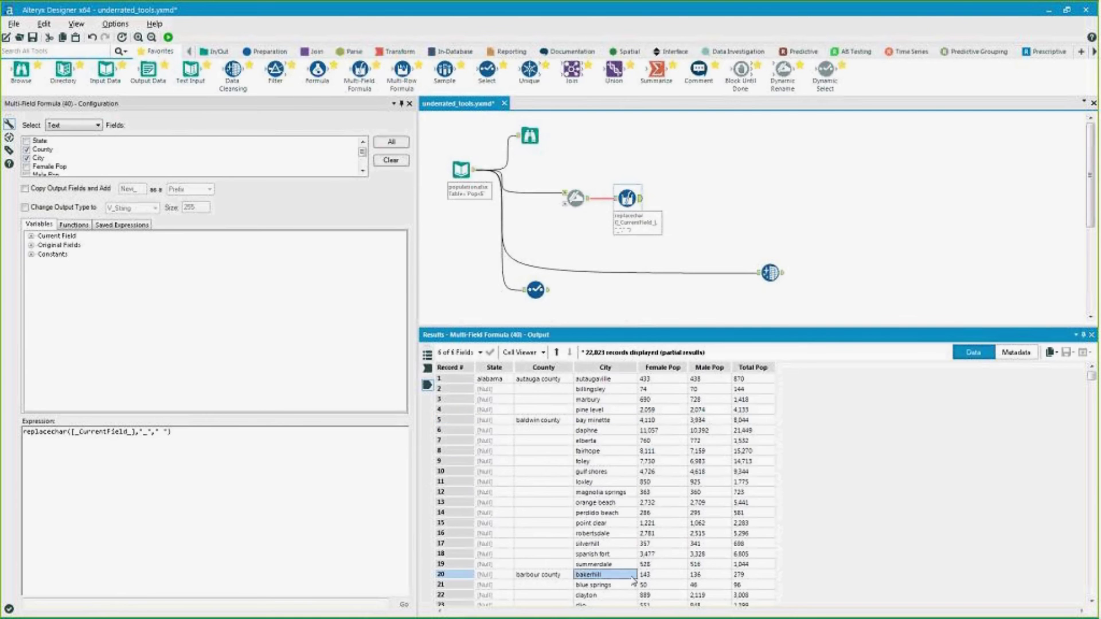
pyautogui.scroll(-11, 607, 568)
pyautogui.scroll(11, 607, 568)
# - Disconnect Data Cleansing from the input and connect it after the Multi-Field Formula tool, whose output is viewed again
pyautogui.click(713, 272)
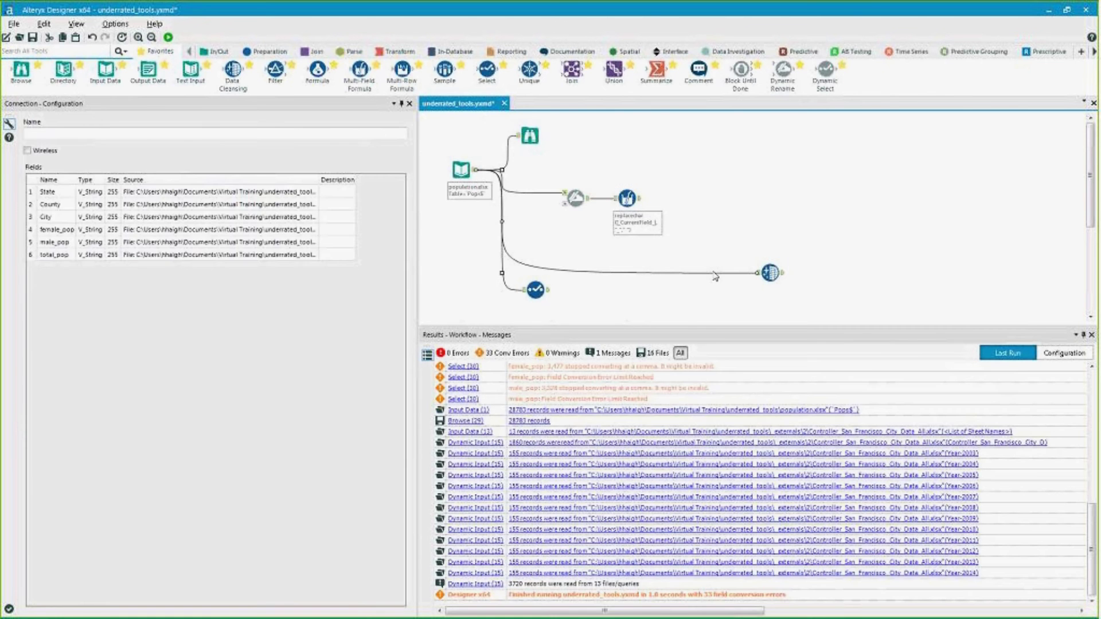
pyautogui.press('Delete')
pyautogui.moveTo(641, 199); pyautogui.dragTo(725, 198)
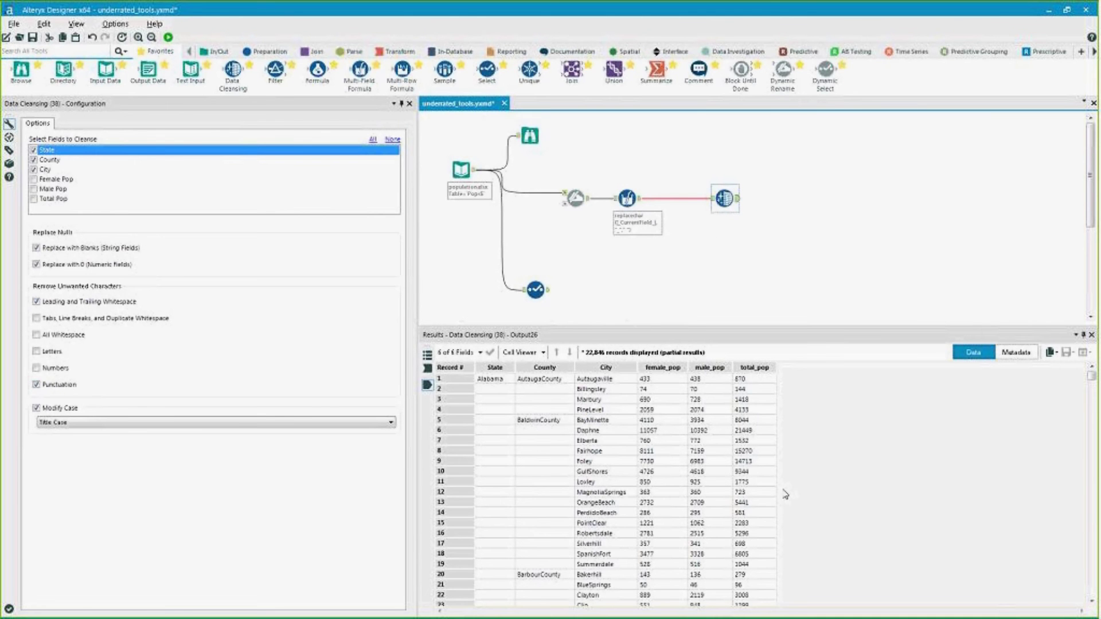
pyautogui.click(628, 199)
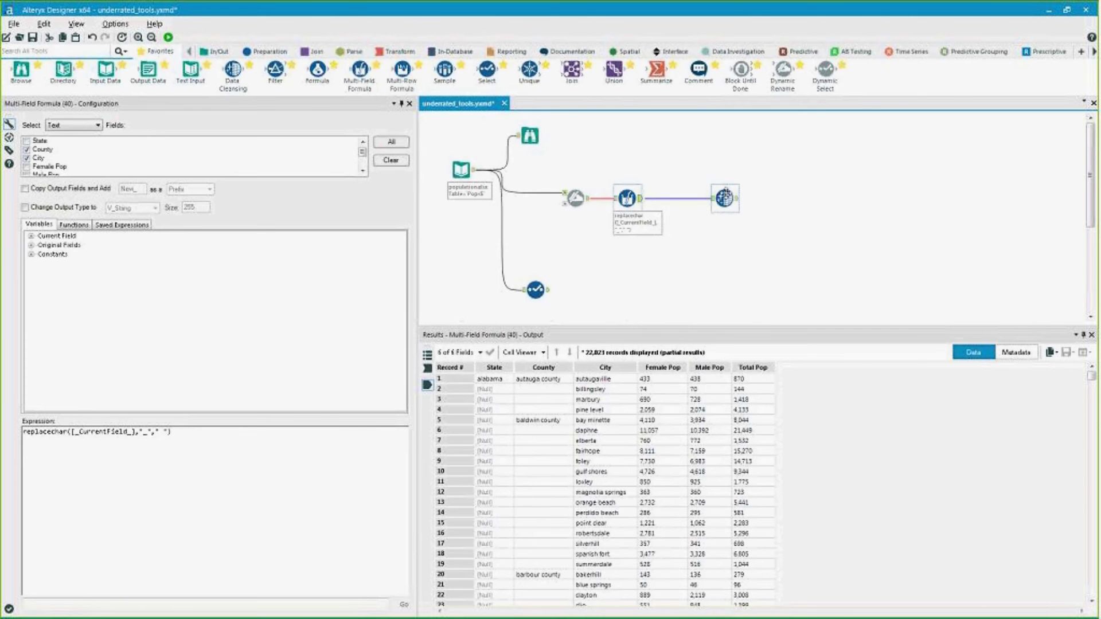
# - Run the workflow with the reconnected Data Cleansing tool and view its output
pyautogui.click(725, 198)
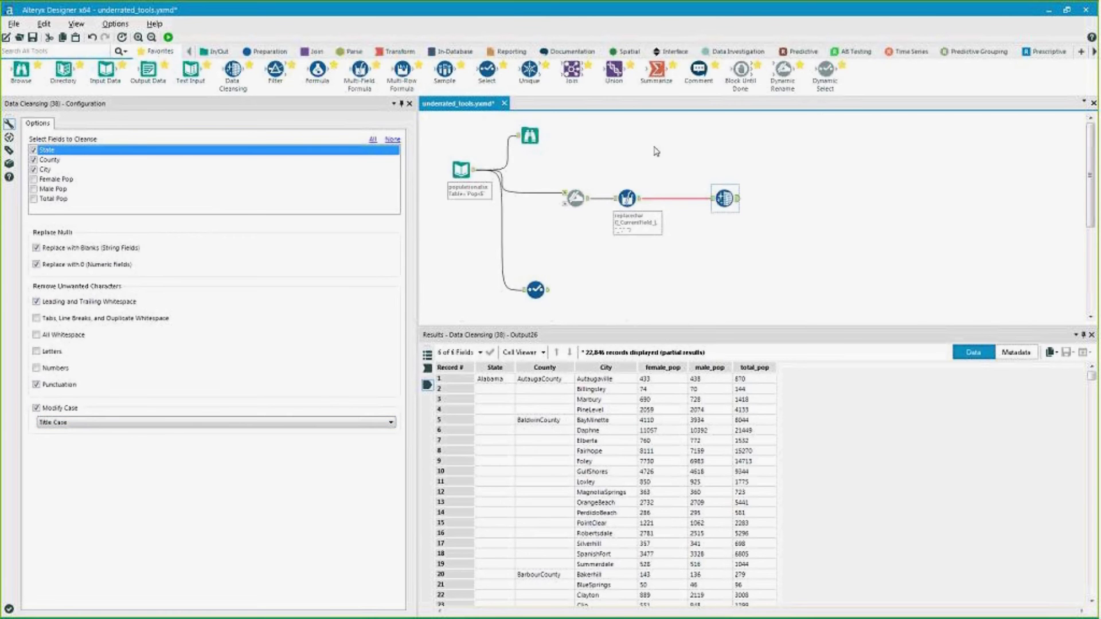
pyautogui.click(168, 37)
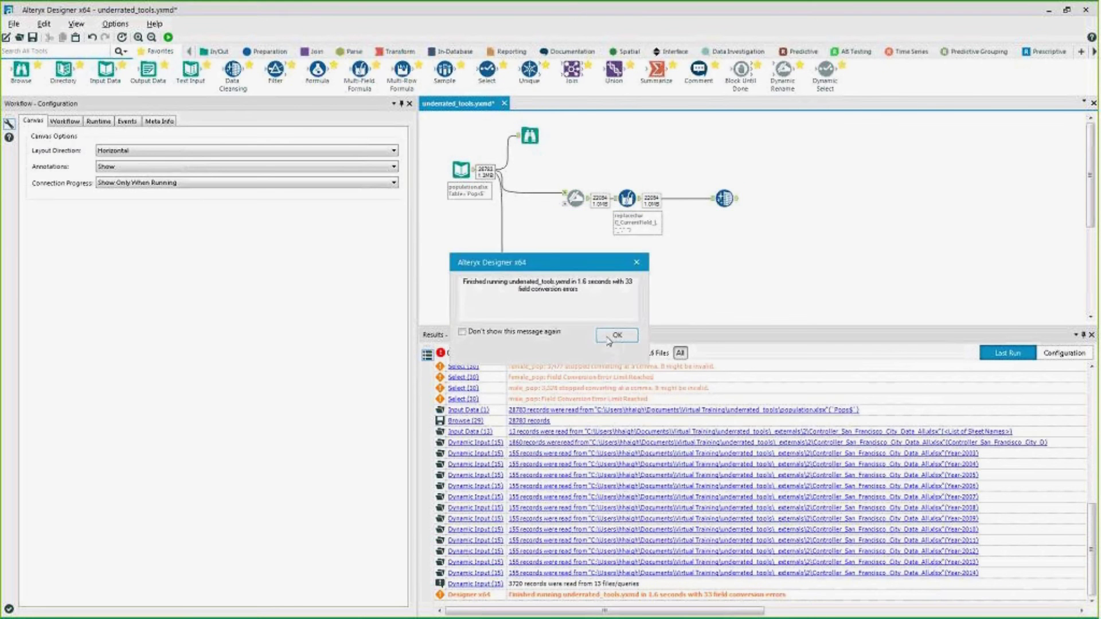
pyautogui.click(609, 341)
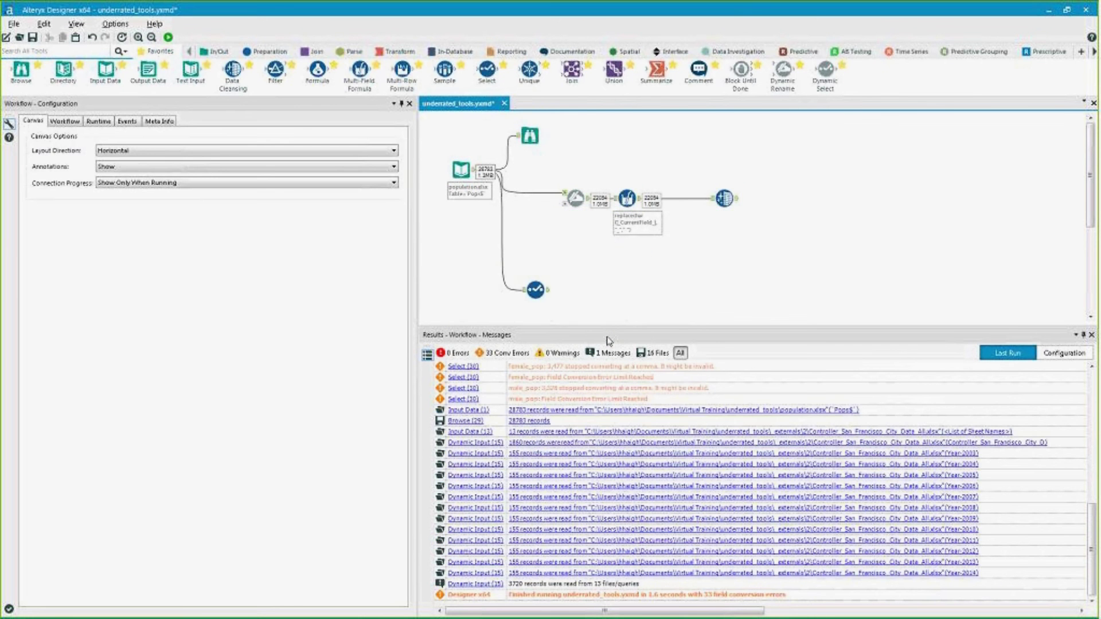
pyautogui.click(738, 205)
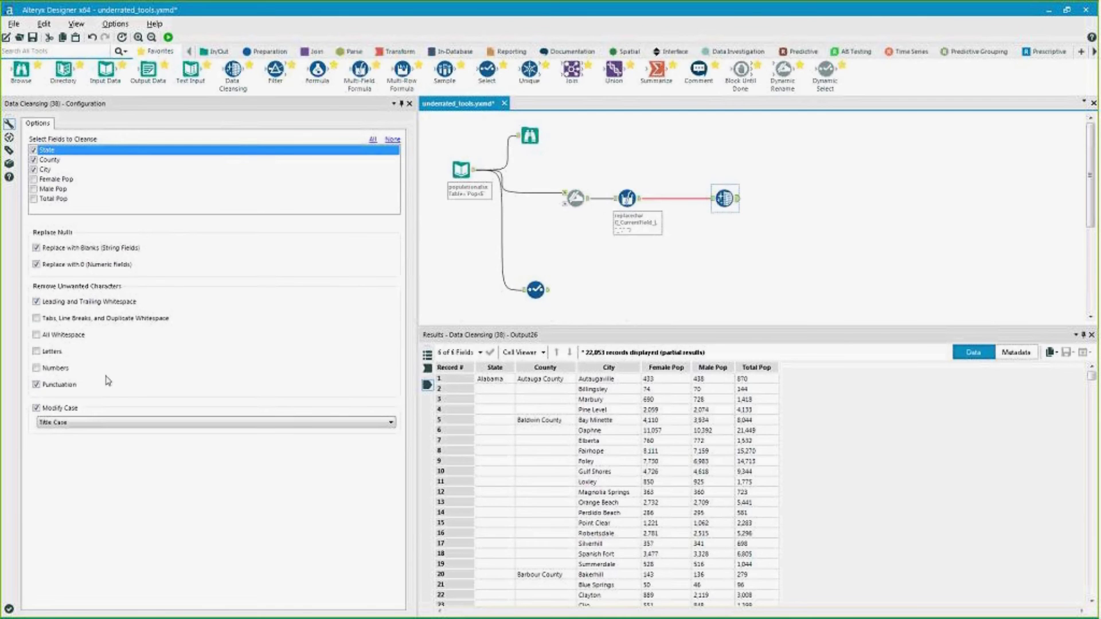
# - Include Female Pop, Male Pop and Total Pop in the fields to cleanse and rerun the workflow
pyautogui.click(35, 180)
pyautogui.click(34, 189)
pyautogui.click(34, 199)
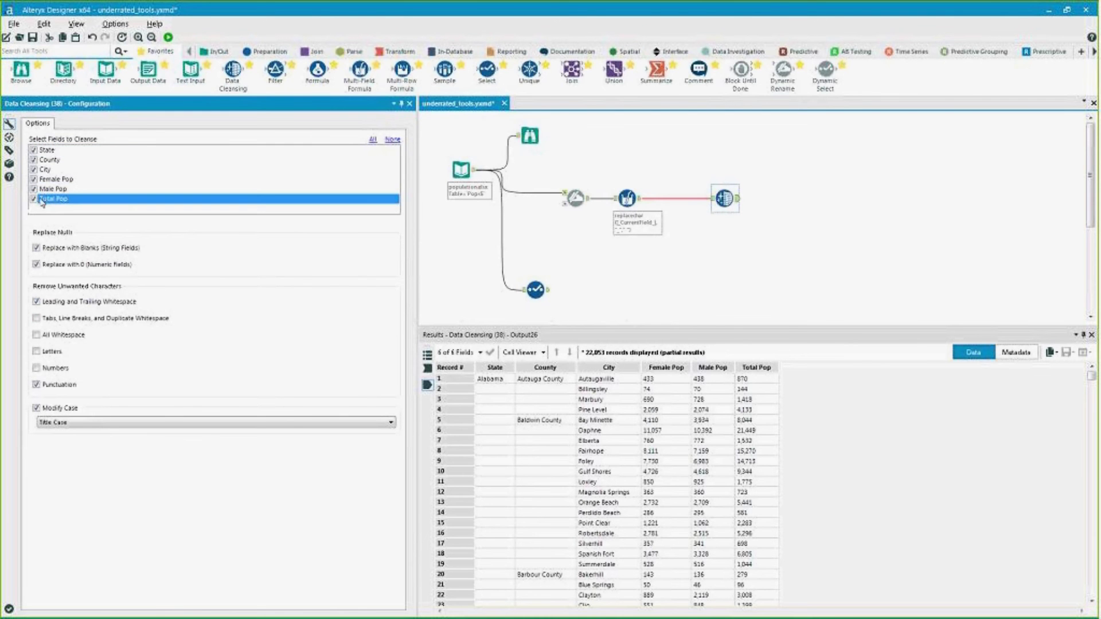
pyautogui.click(168, 37)
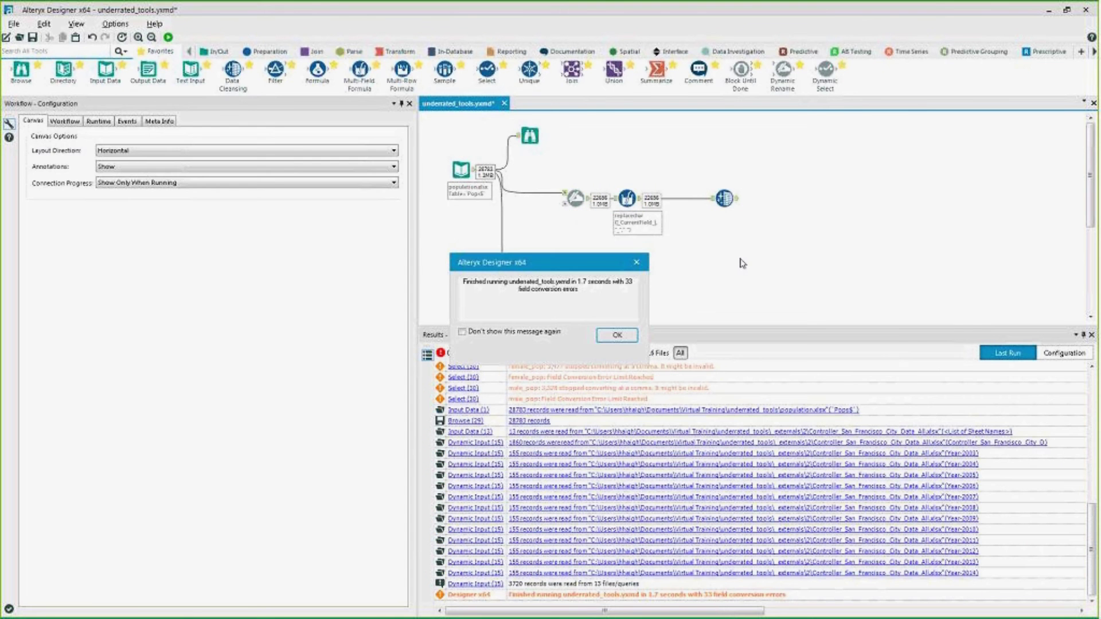
pyautogui.click(617, 336)
# - Inspect the population values and the blank State and County cells in the Data Cleansing output
pyautogui.click(725, 199)
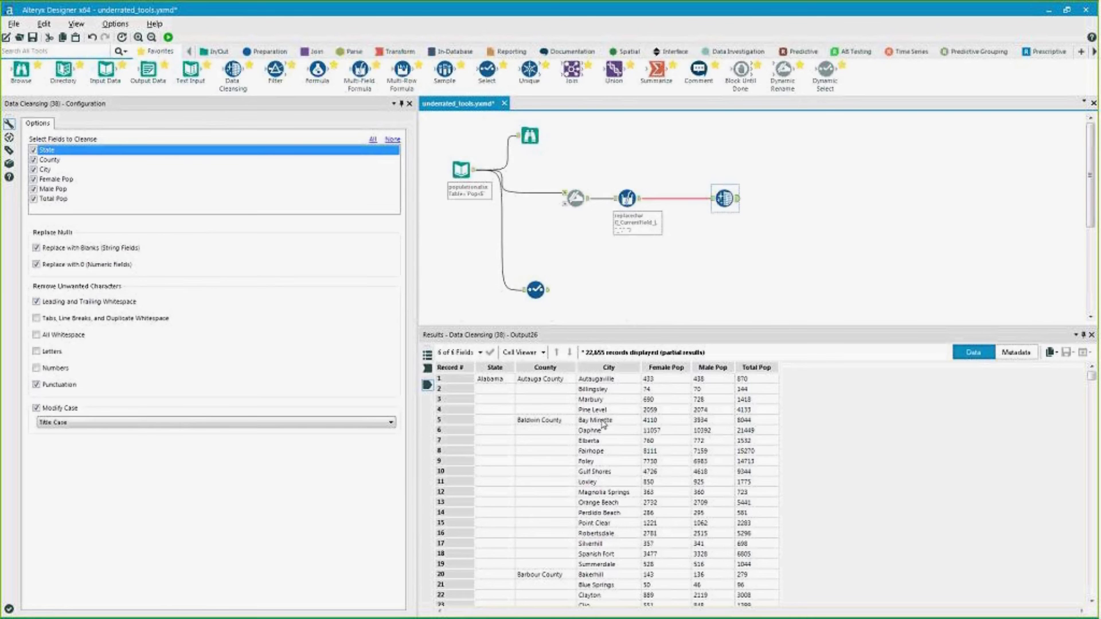
pyautogui.click(669, 422)
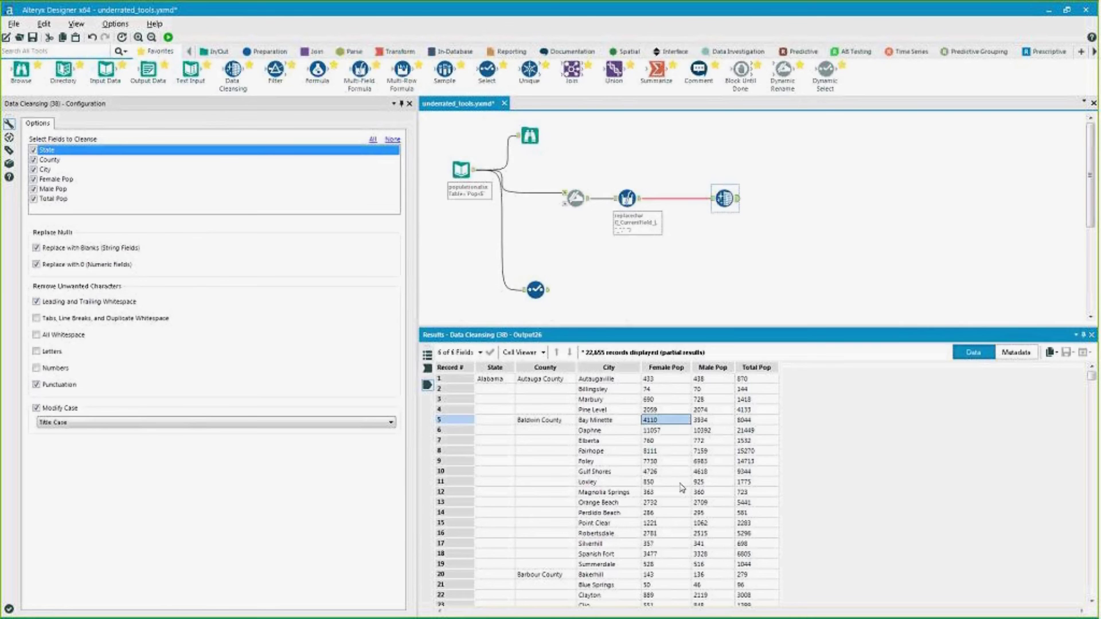
pyautogui.click(716, 431)
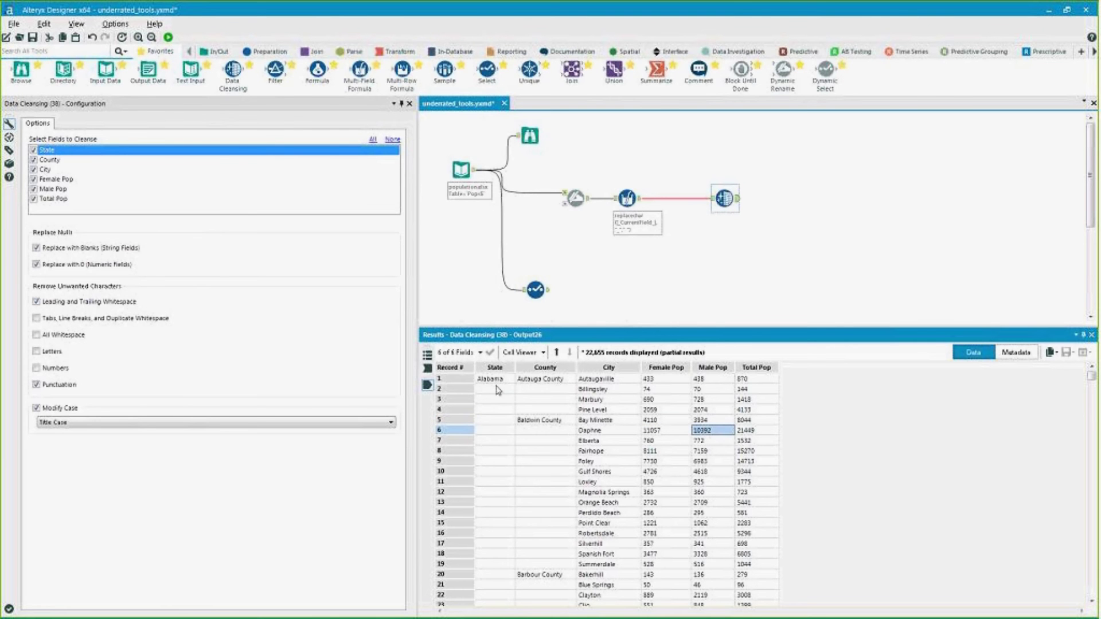
pyautogui.moveTo(494, 389); pyautogui.dragTo(531, 563)
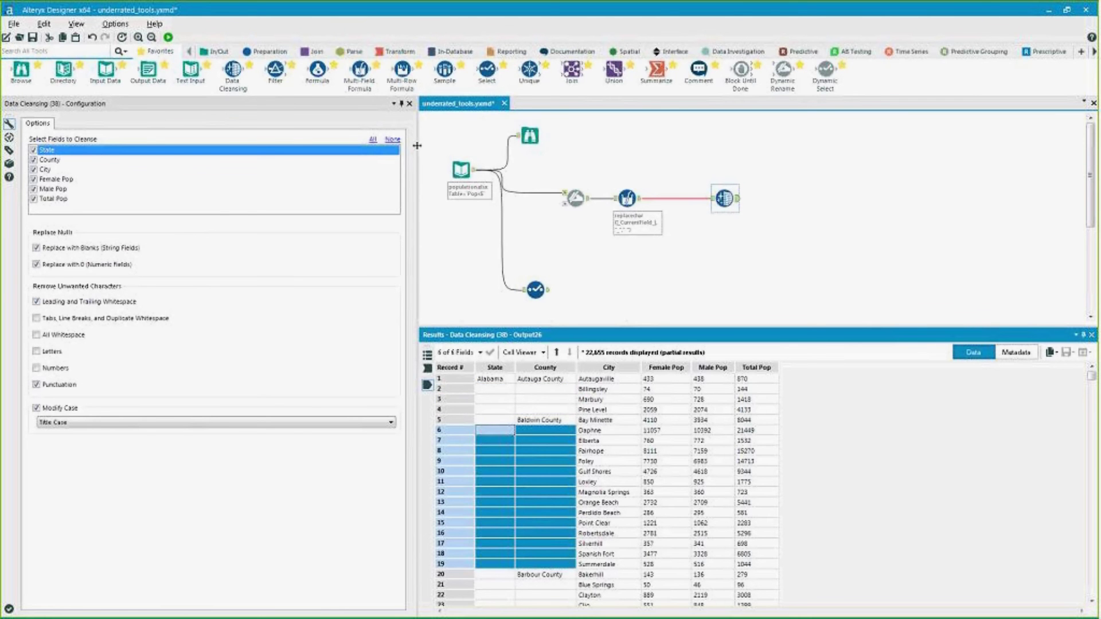
# - Add a Multi-Row Formula tool after Data Cleansing that updates the existing field State
pyautogui.moveTo(401, 69); pyautogui.dragTo(799, 199)
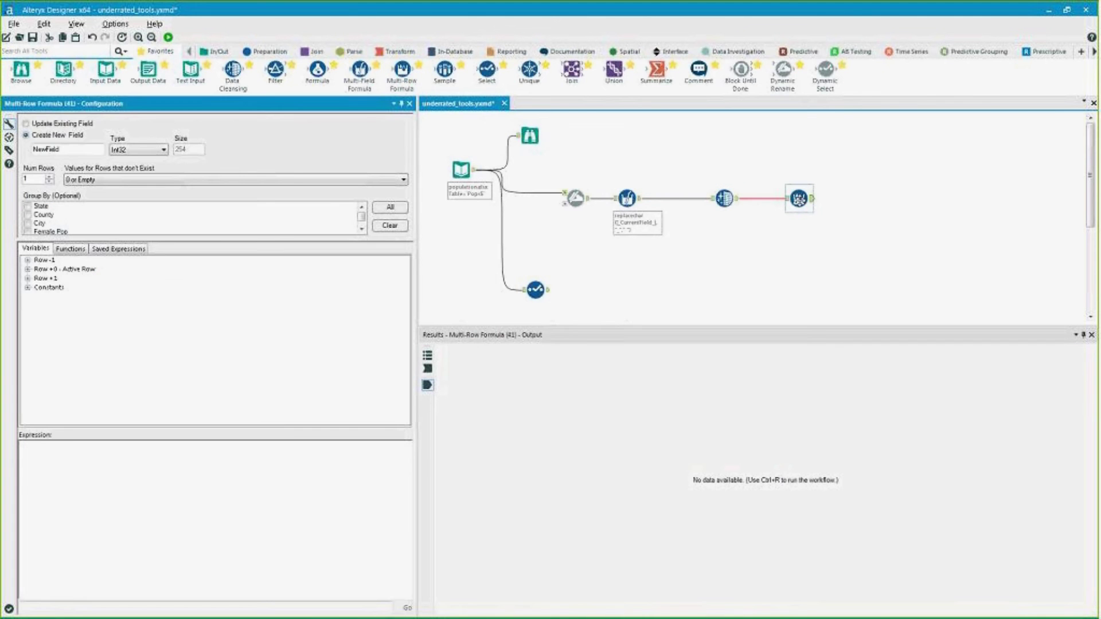
pyautogui.click(40, 124)
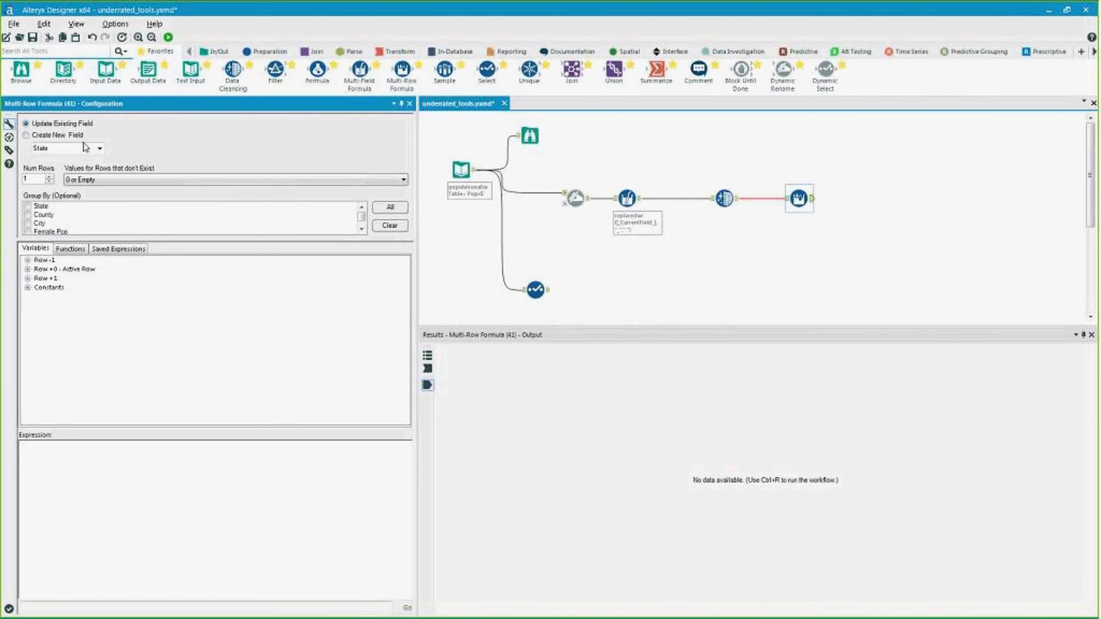
pyautogui.click(100, 149)
pyautogui.click(58, 159)
# - Examine the Multi-Row Formula input, comparing the State value in record 1 with the records below it
pyautogui.click(788, 199)
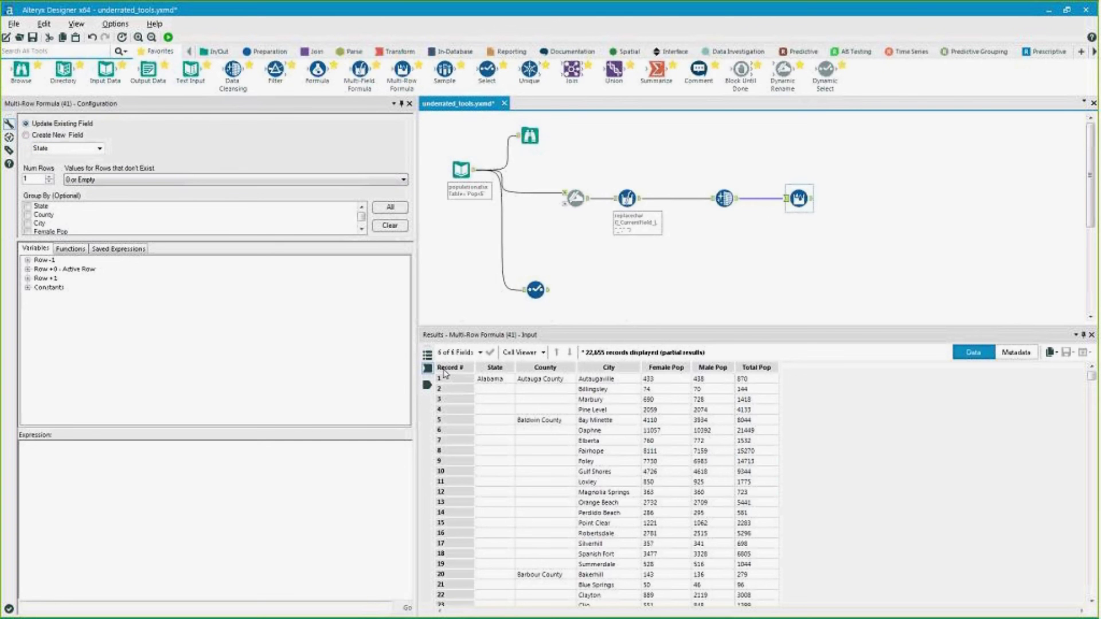
pyautogui.click(453, 380)
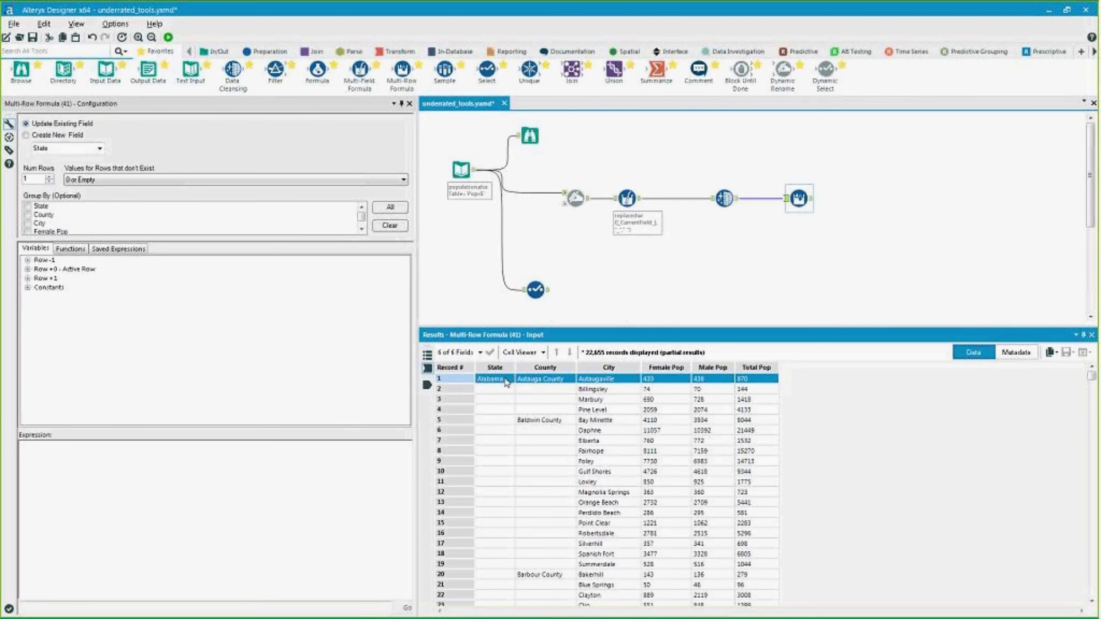
pyautogui.click(454, 389)
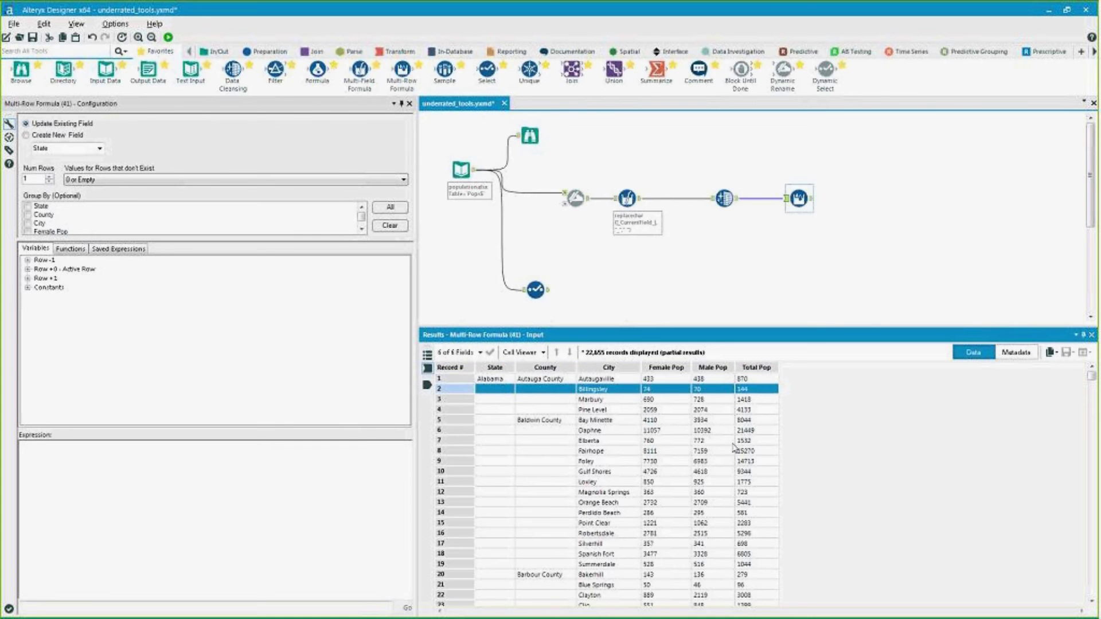
pyautogui.click(493, 379)
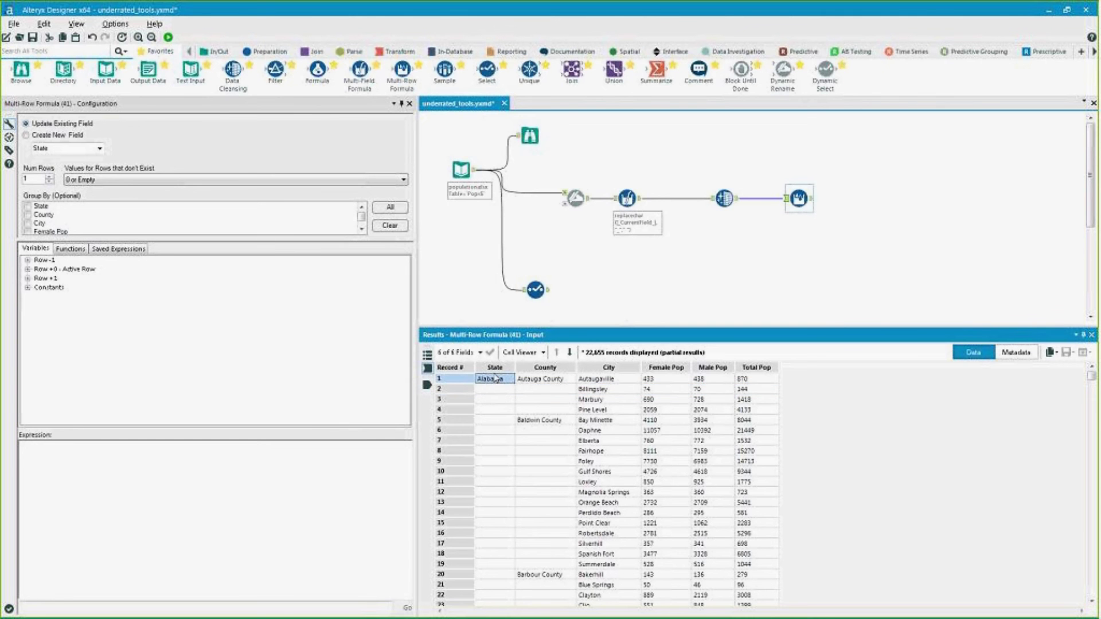
pyautogui.click(521, 398)
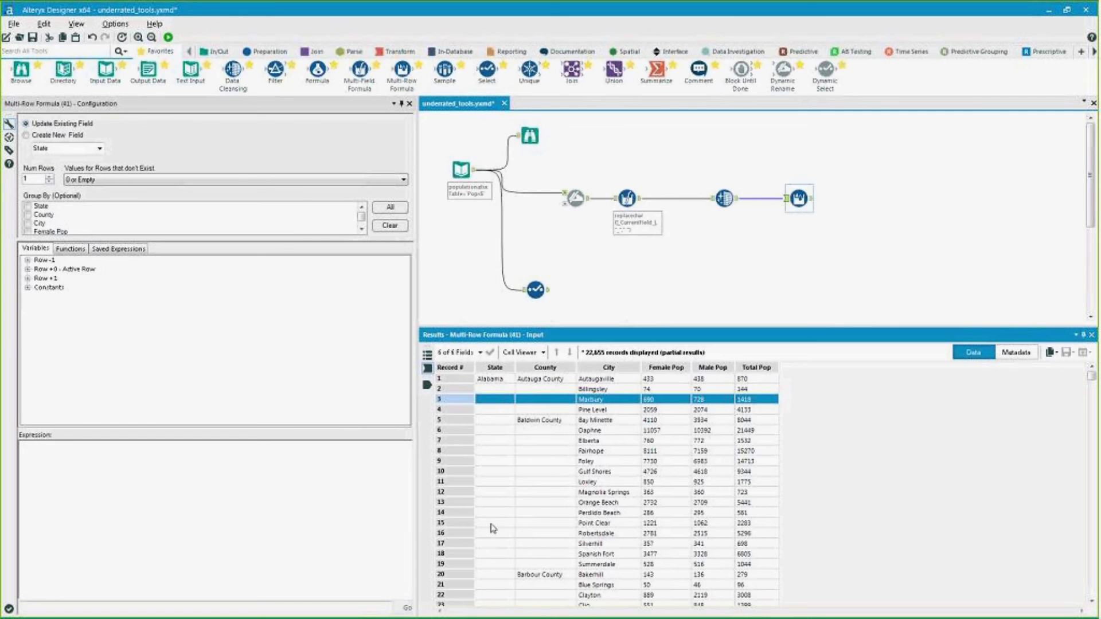
# - Enter the expression if isempty([State]) then [Row-1:State] else [State] endif in the Multi-Row Formula tool
pyautogui.click(197, 332)
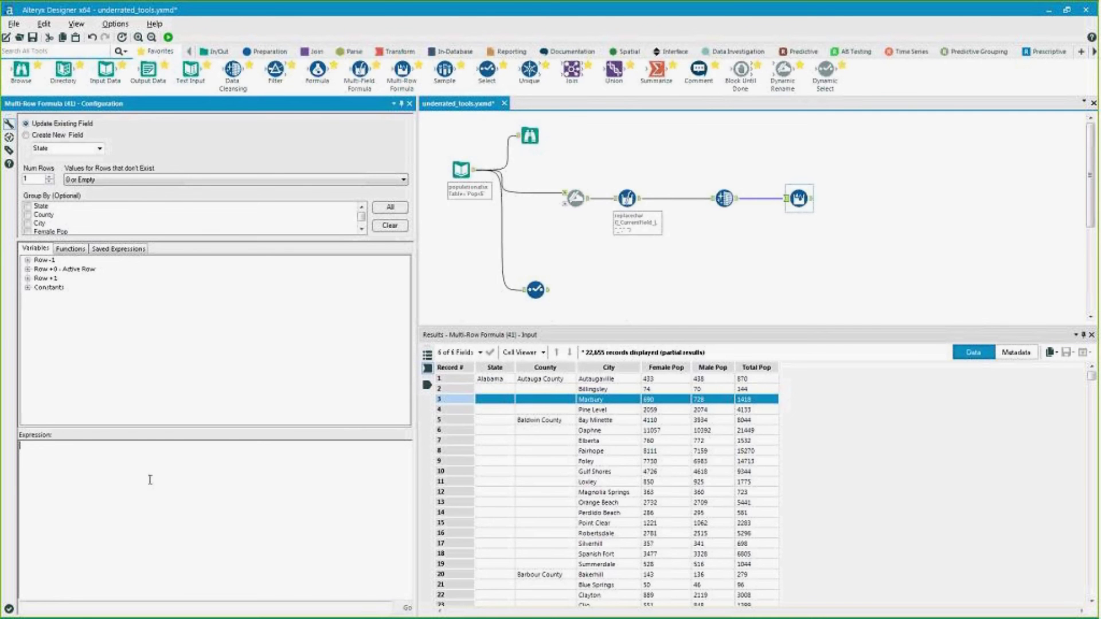
pyautogui.write('[f isempty(')
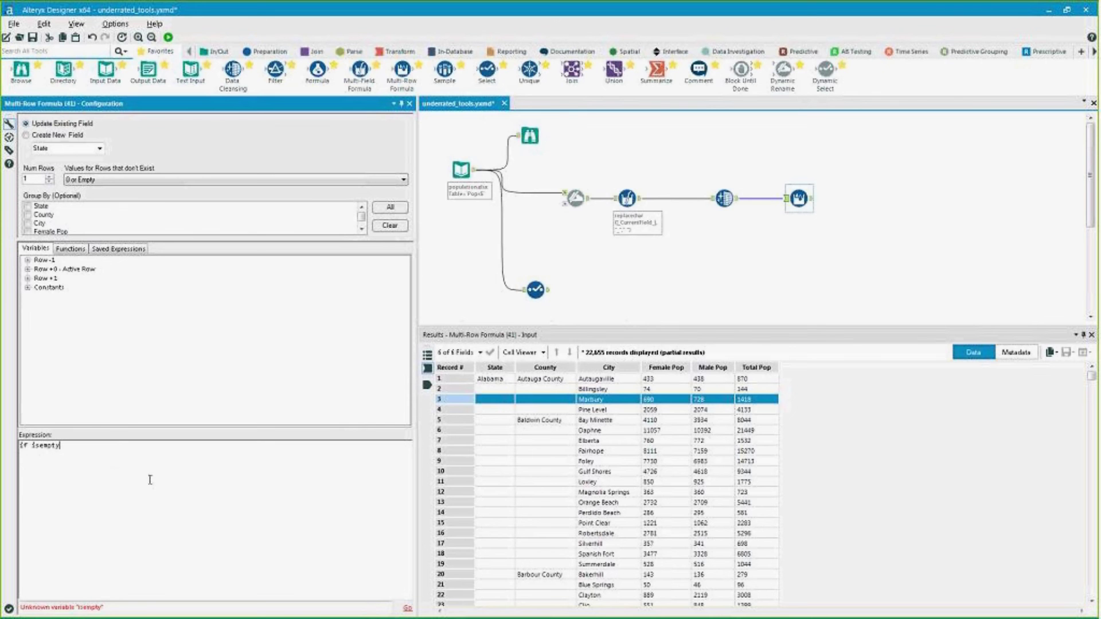
pyautogui.click(27, 269)
pyautogui.click(60, 280)
pyautogui.doubleClick(59, 279)
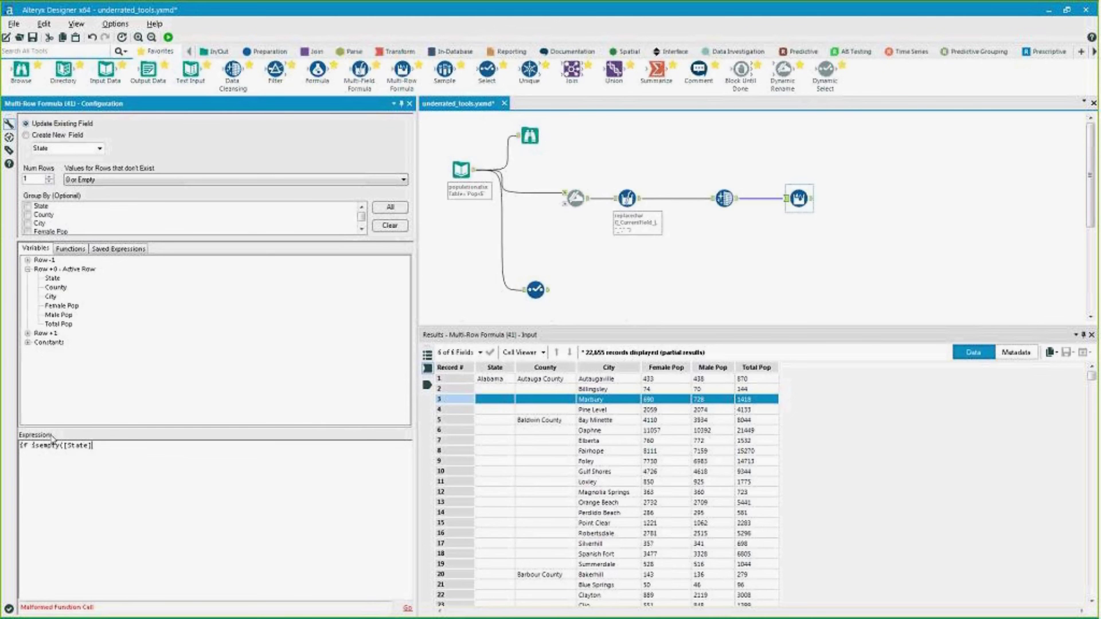
pyautogui.write(') then')
pyautogui.click(27, 259)
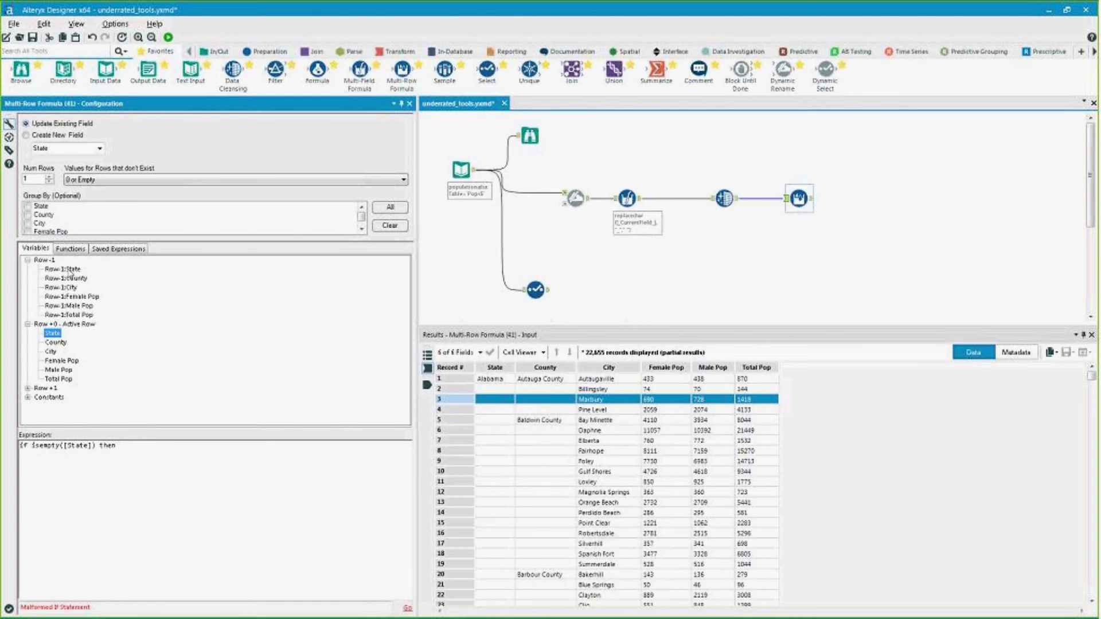
pyautogui.doubleClick(63, 269)
pyautogui.write('else')
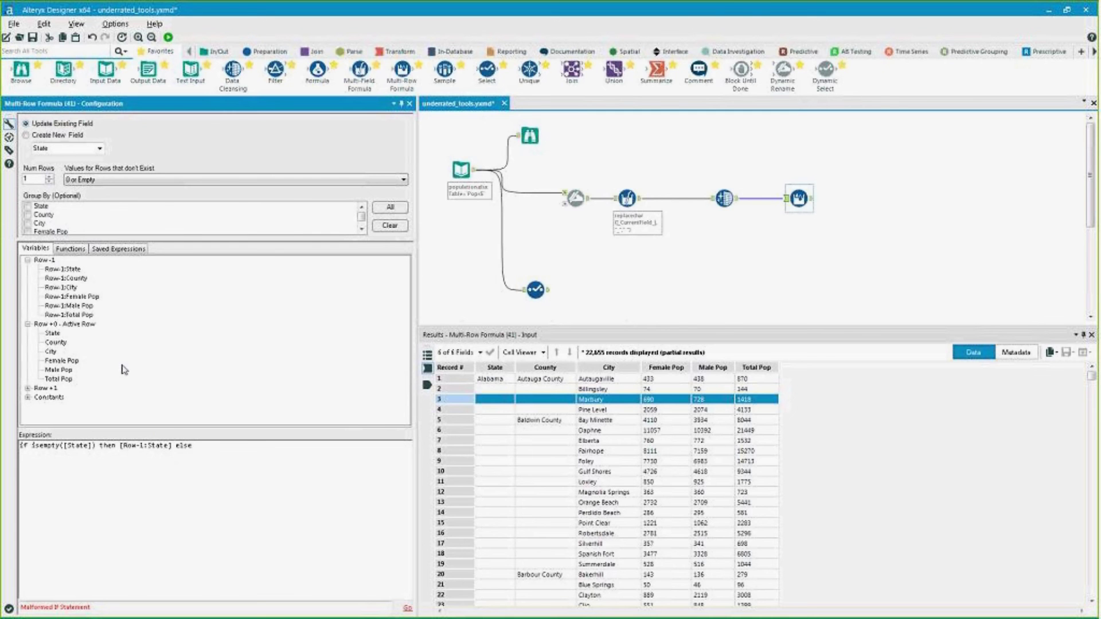
pyautogui.doubleClick(52, 334)
pyautogui.write('endif')
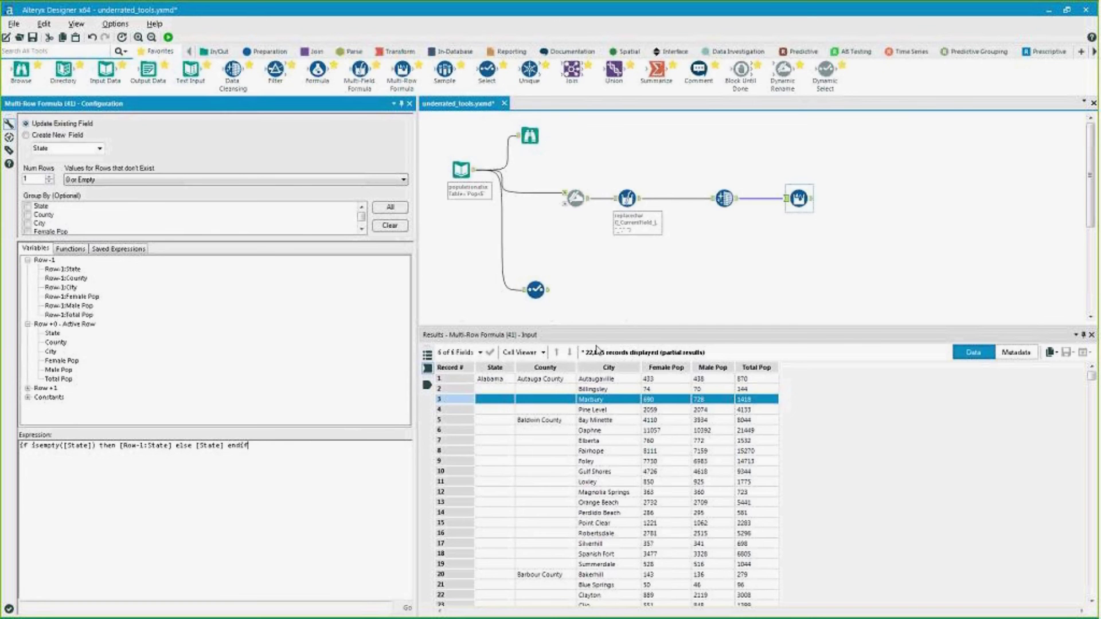
# - Run the workflow and check the State column throughout the Multi-Row Formula output, as well as the blank County cells
pyautogui.click(583, 256)
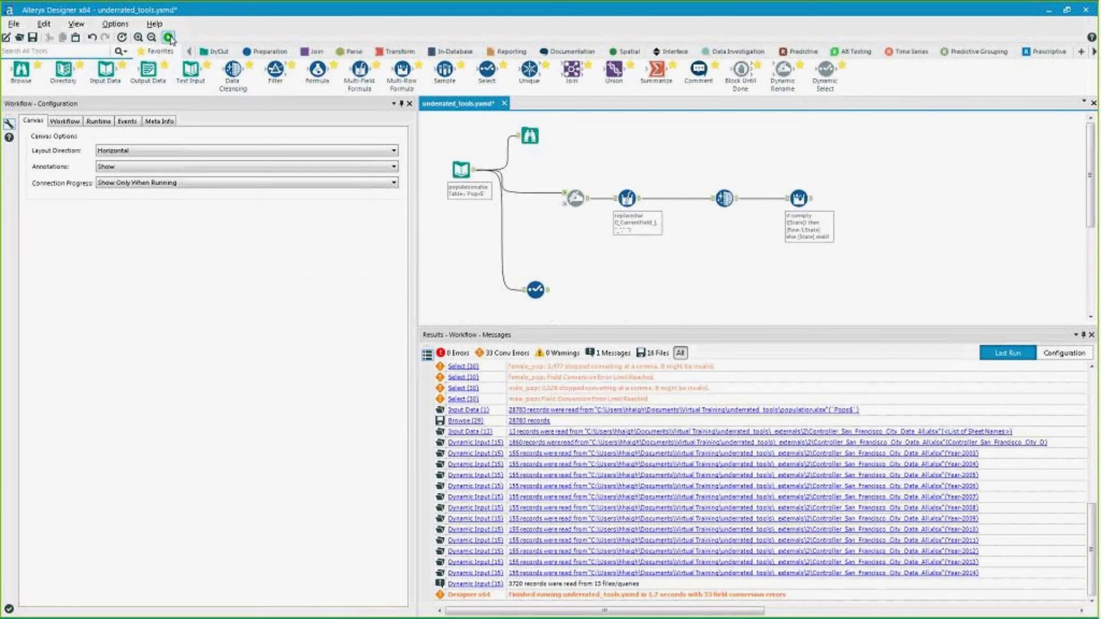
pyautogui.click(168, 38)
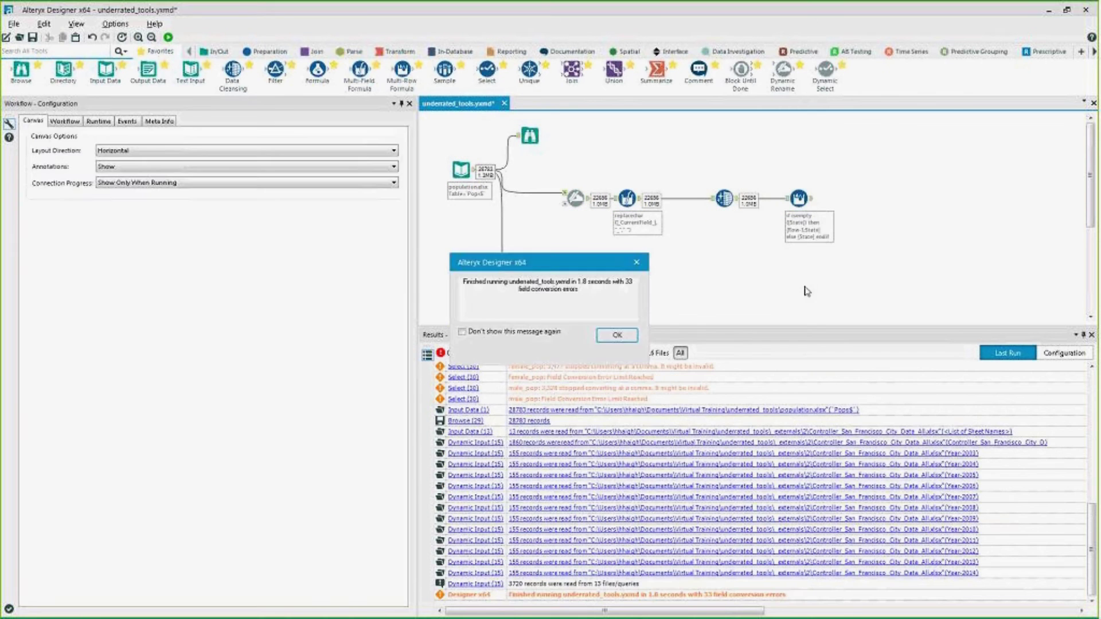
pyautogui.click(618, 335)
pyautogui.click(812, 202)
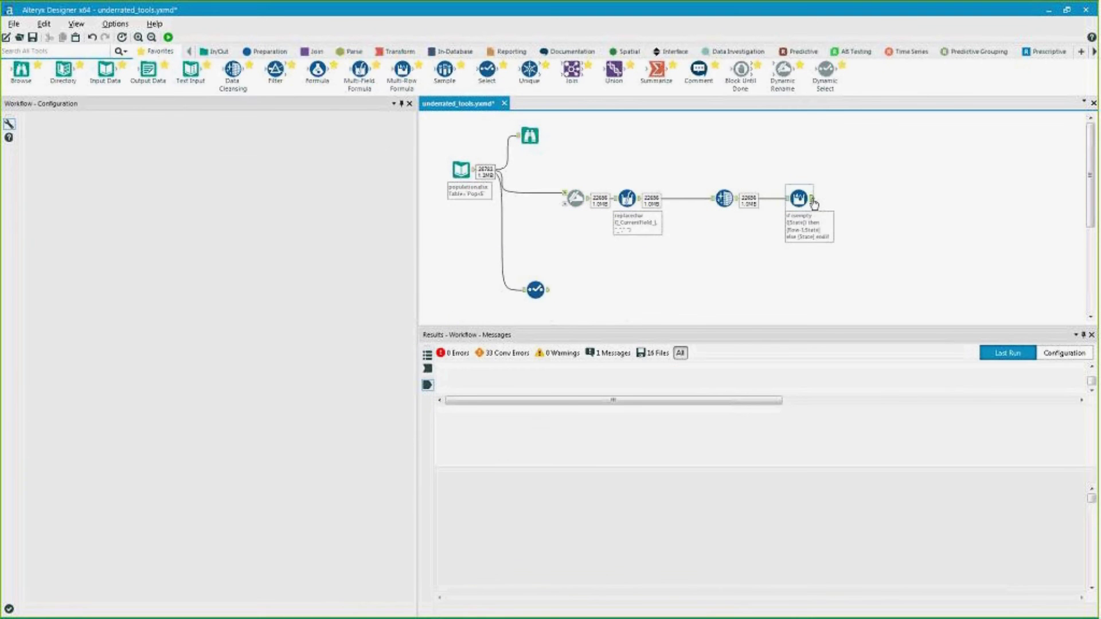
pyautogui.moveTo(493, 390); pyautogui.dragTo(499, 599)
pyautogui.moveTo(1092, 381); pyautogui.dragTo(1091, 591)
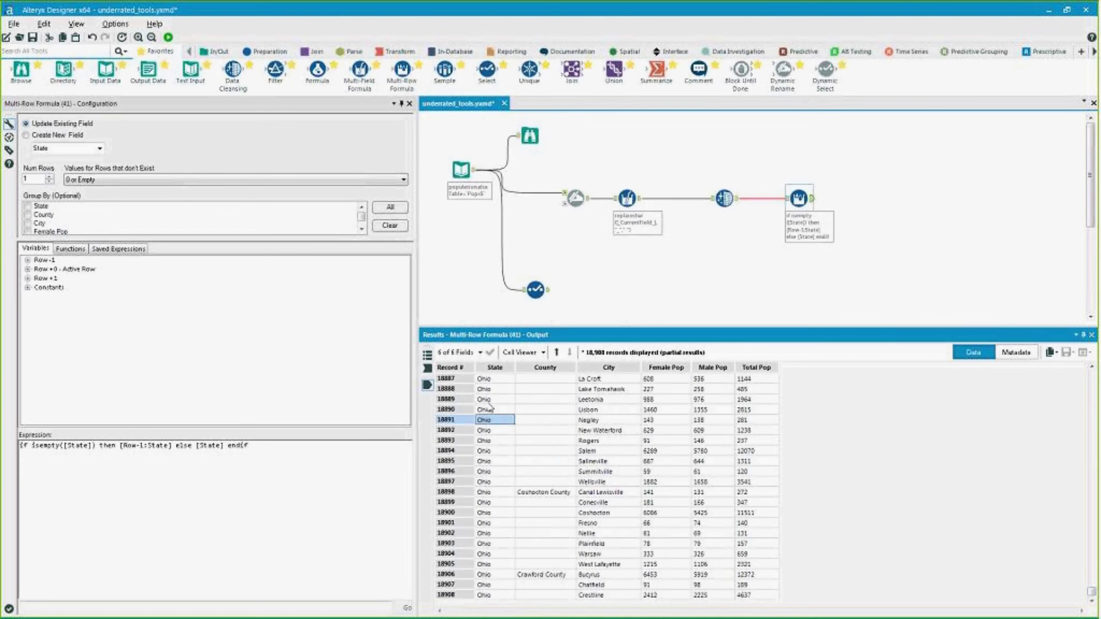
pyautogui.scroll(5, 489, 406)
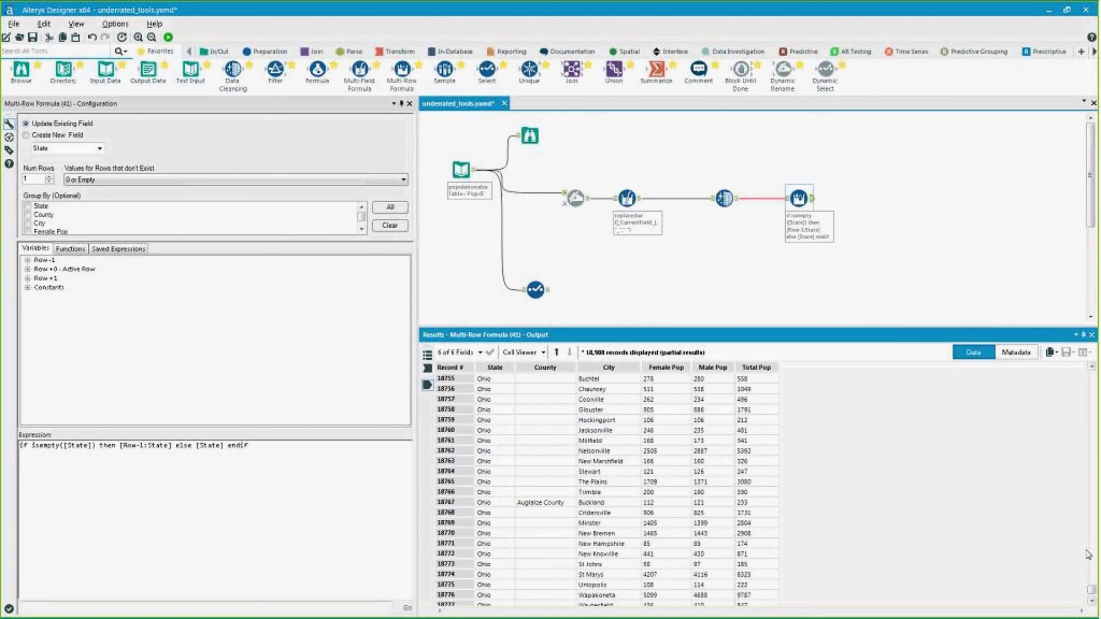
pyautogui.moveTo(1091, 591); pyautogui.dragTo(1092, 373)
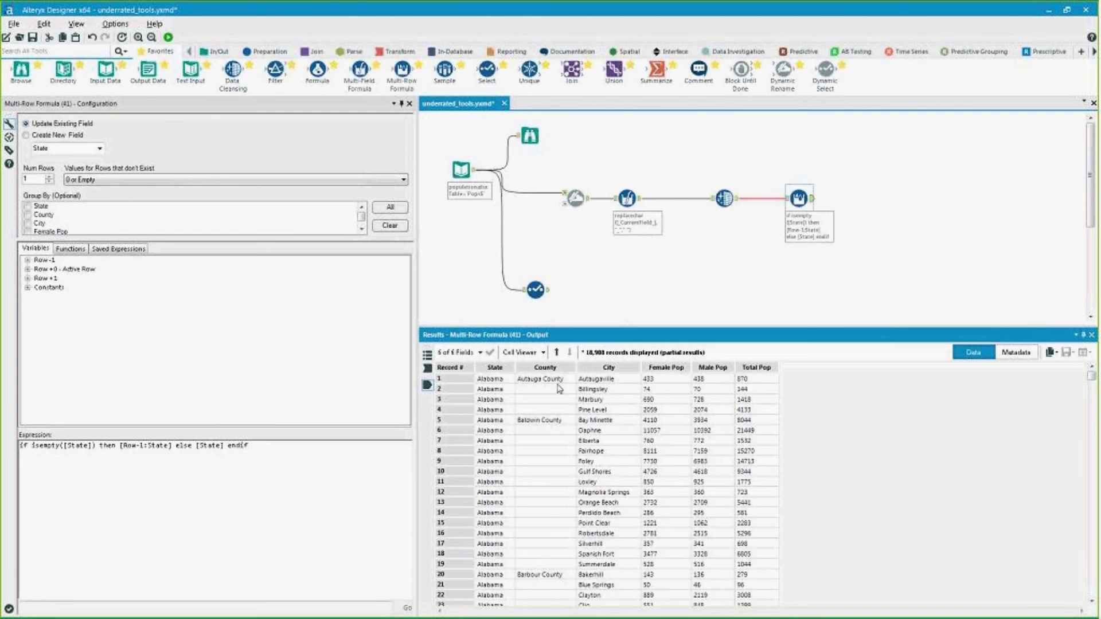
pyautogui.moveTo(544, 391); pyautogui.dragTo(545, 415)
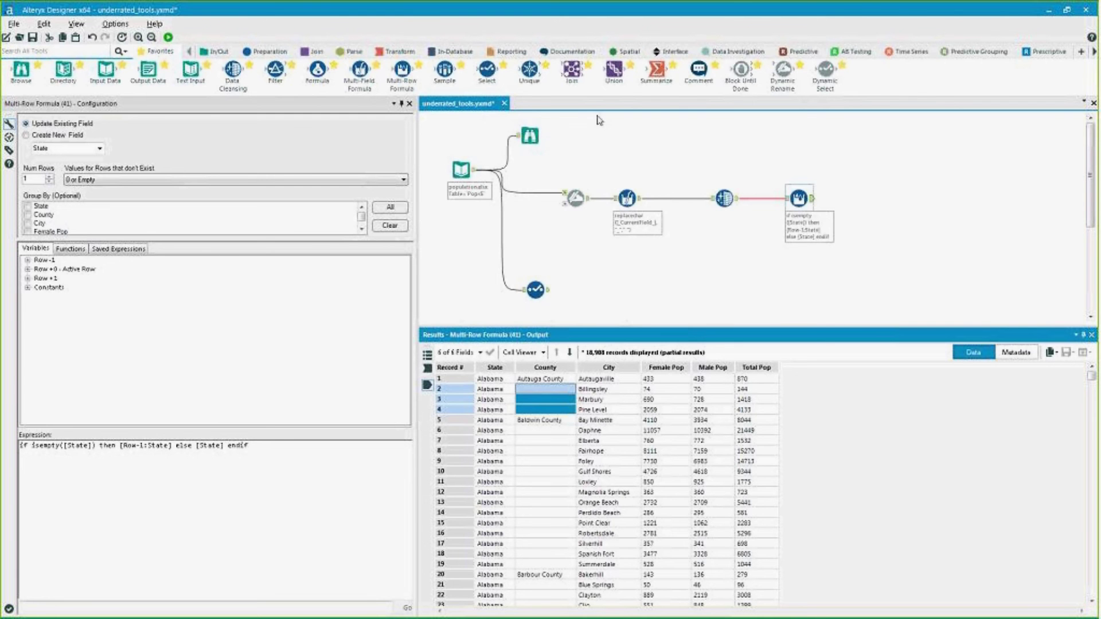
# - Add a second Multi-Row Formula tool after the first one that updates the existing field County
pyautogui.moveTo(396, 72); pyautogui.dragTo(868, 199)
pyautogui.click(25, 124)
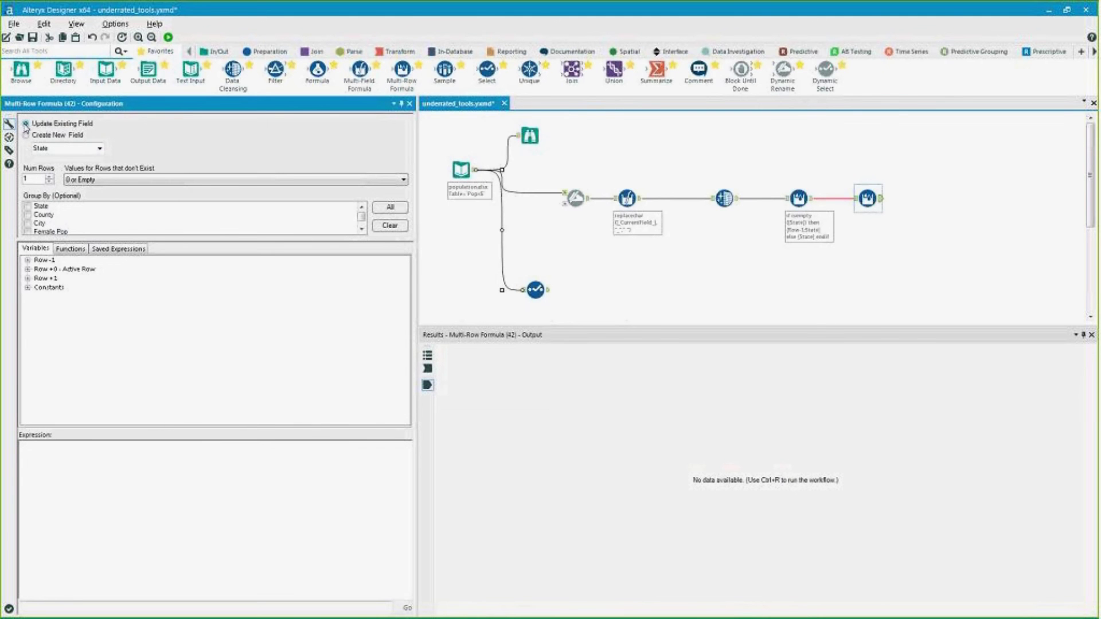
pyautogui.click(99, 149)
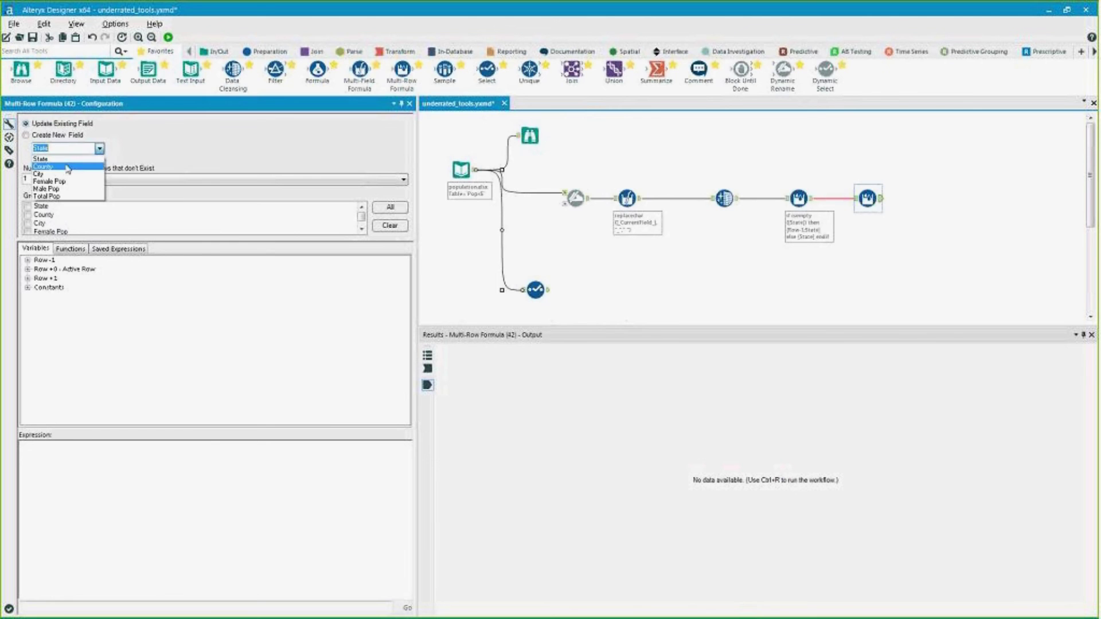
pyautogui.click(60, 162)
# - Enter the expression if isempty([County]) then [Row-1:County] else [County] endif in the second Multi-Row Formula tool and run the workflow
pyautogui.click(63, 484)
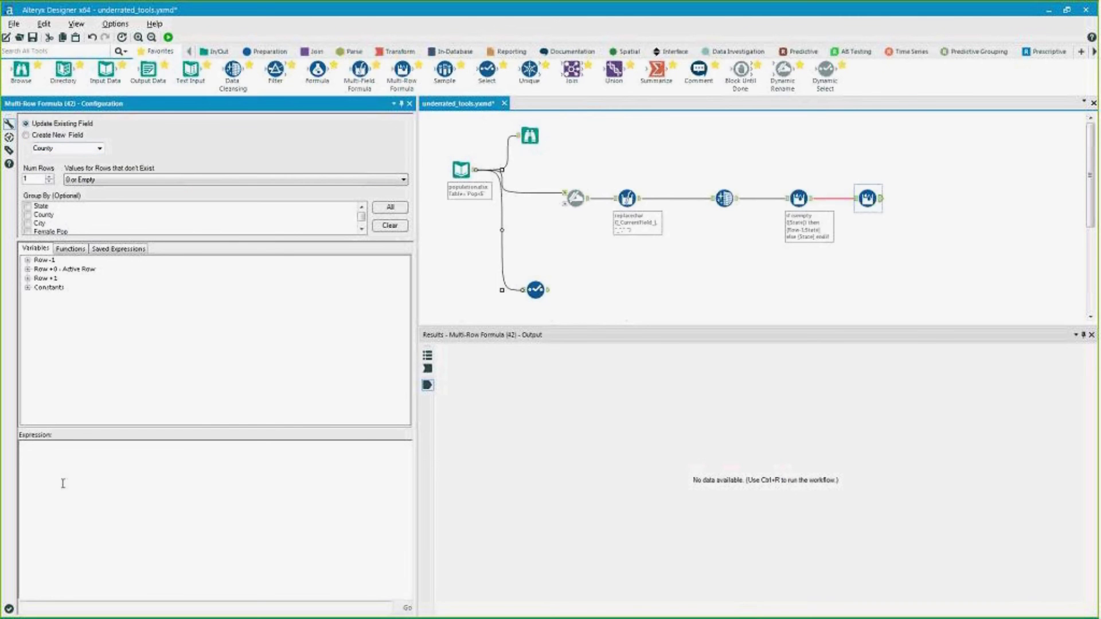
pyautogui.write('if isempty')
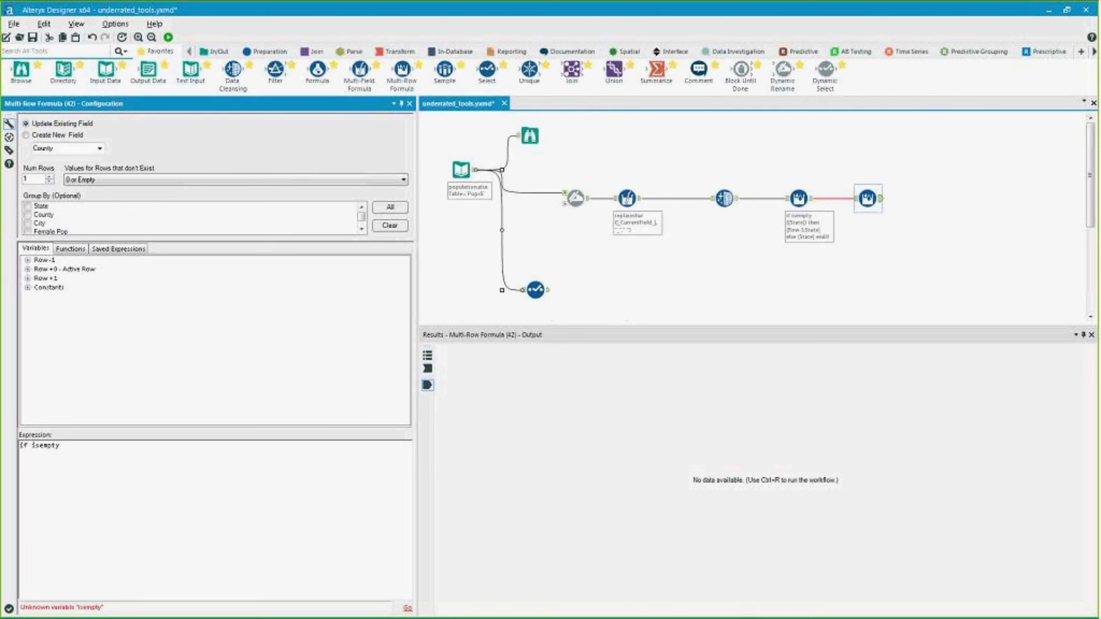
pyautogui.write('(')
pyautogui.click(27, 269)
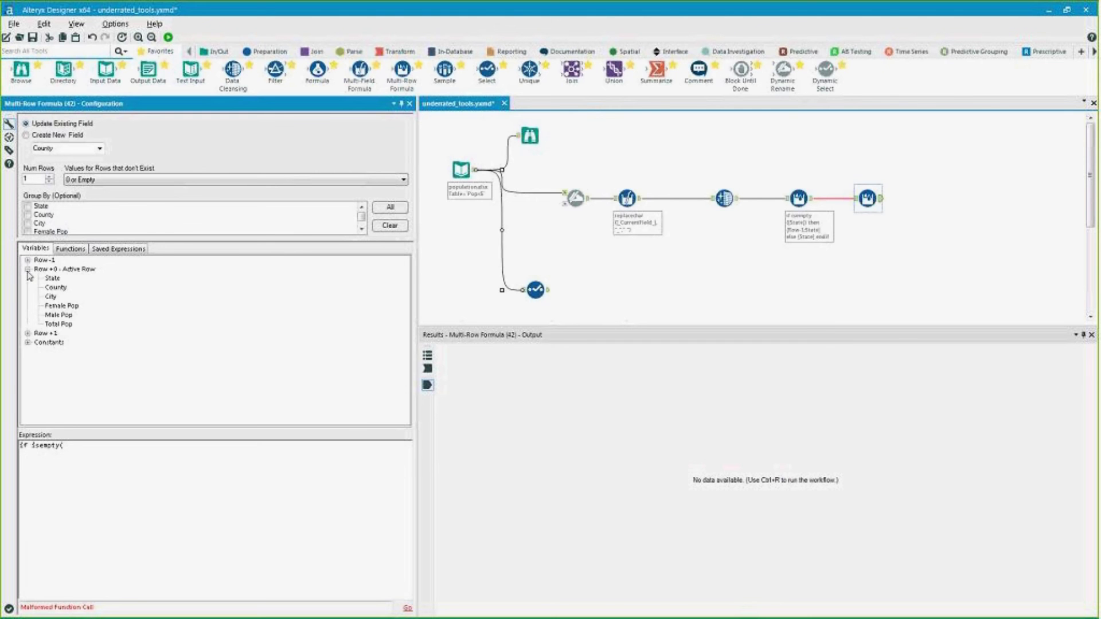
pyautogui.doubleClick(63, 288)
pyautogui.write(') tgeb')
pyautogui.write('hen')
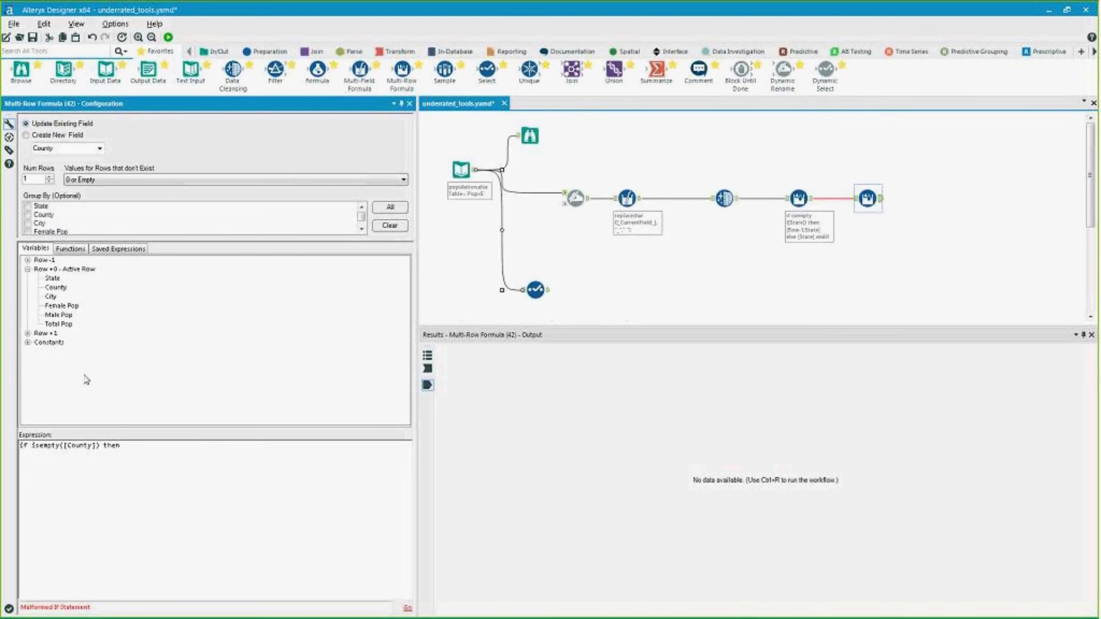
pyautogui.click(27, 260)
pyautogui.doubleClick(66, 278)
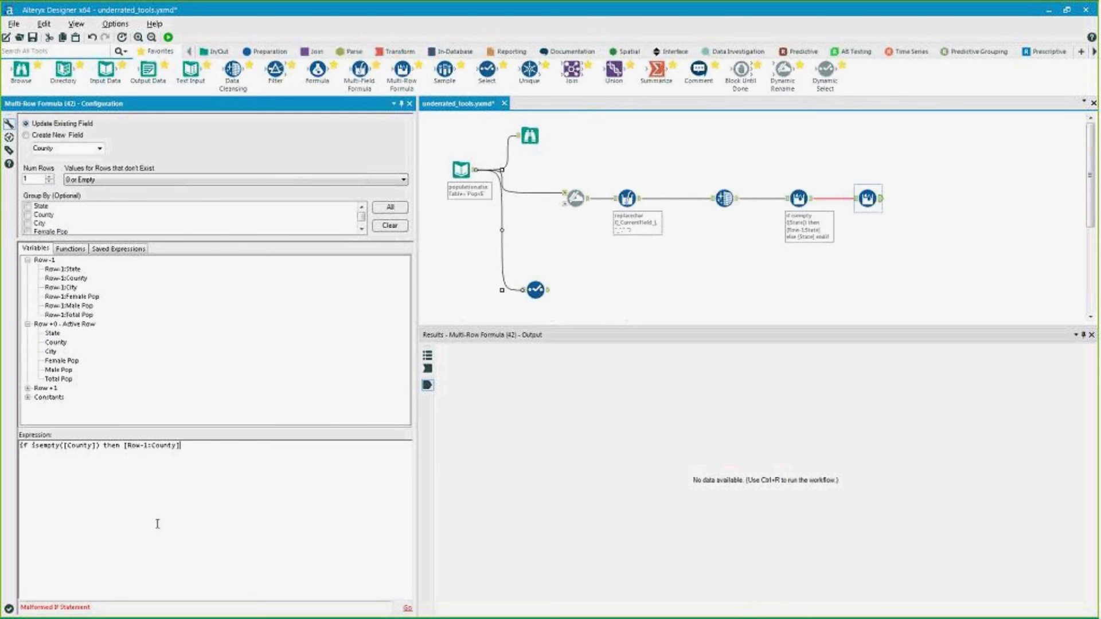
pyautogui.write('else')
pyautogui.doubleClick(55, 343)
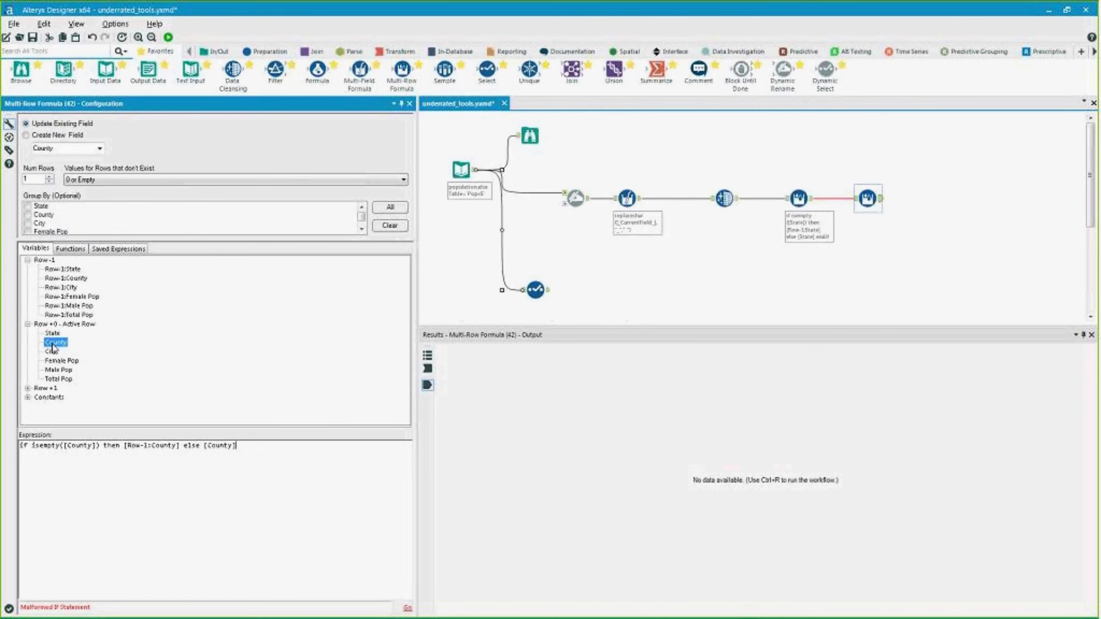
pyautogui.write('endi')
pyautogui.write('f')
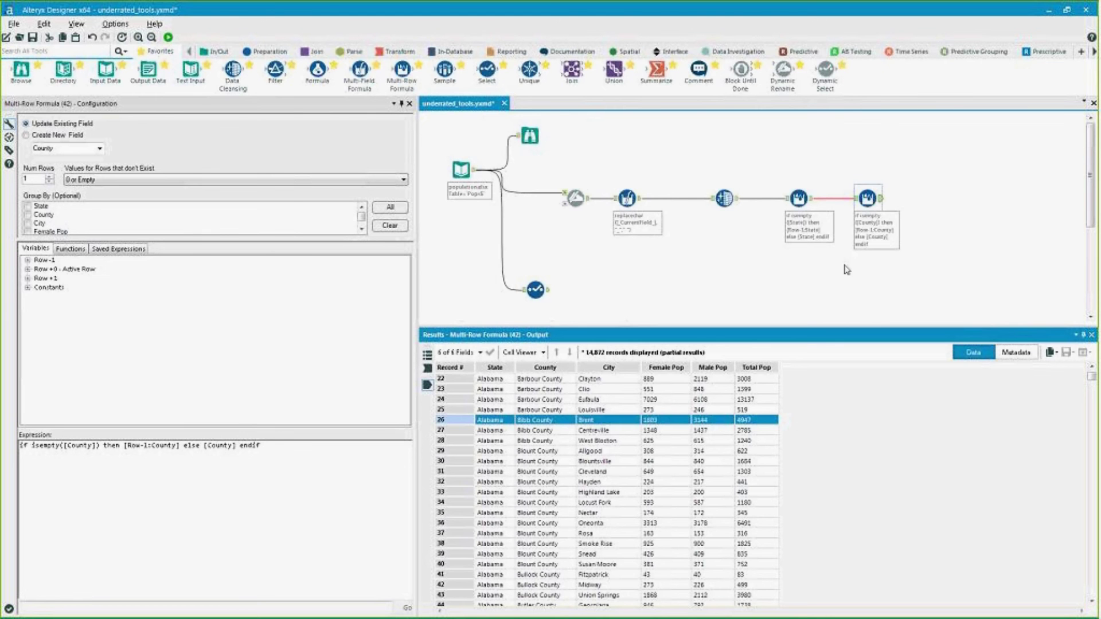
# - Examine the Female Pop, Male Pop and Total Pop values in the second Multi-Row Formula tool's output
pyautogui.click(863, 207)
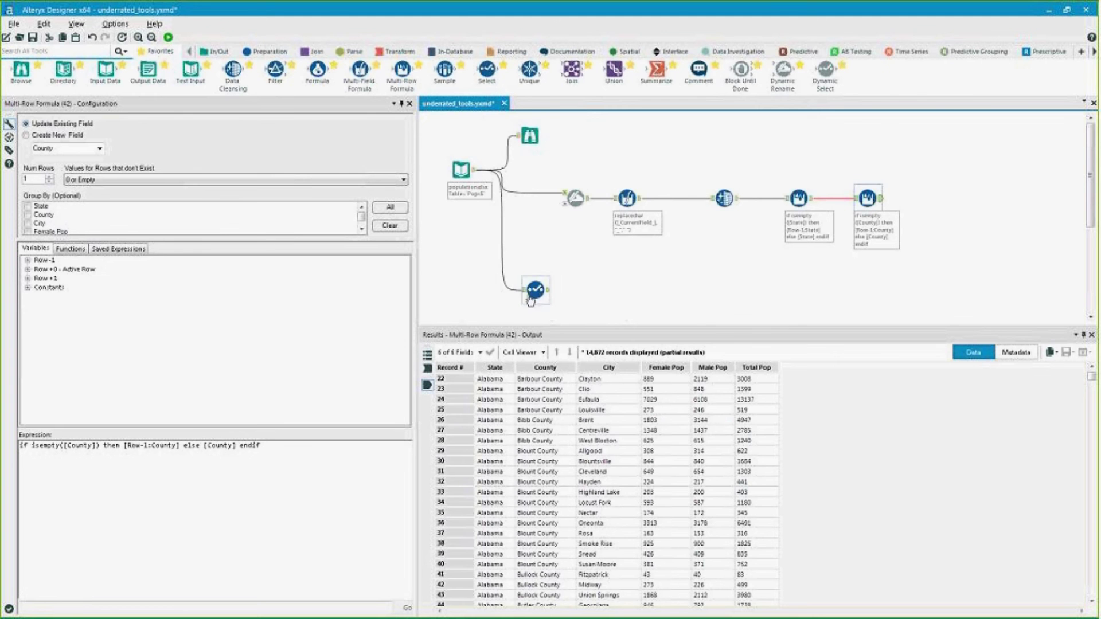
pyautogui.moveTo(663, 400); pyautogui.dragTo(749, 492)
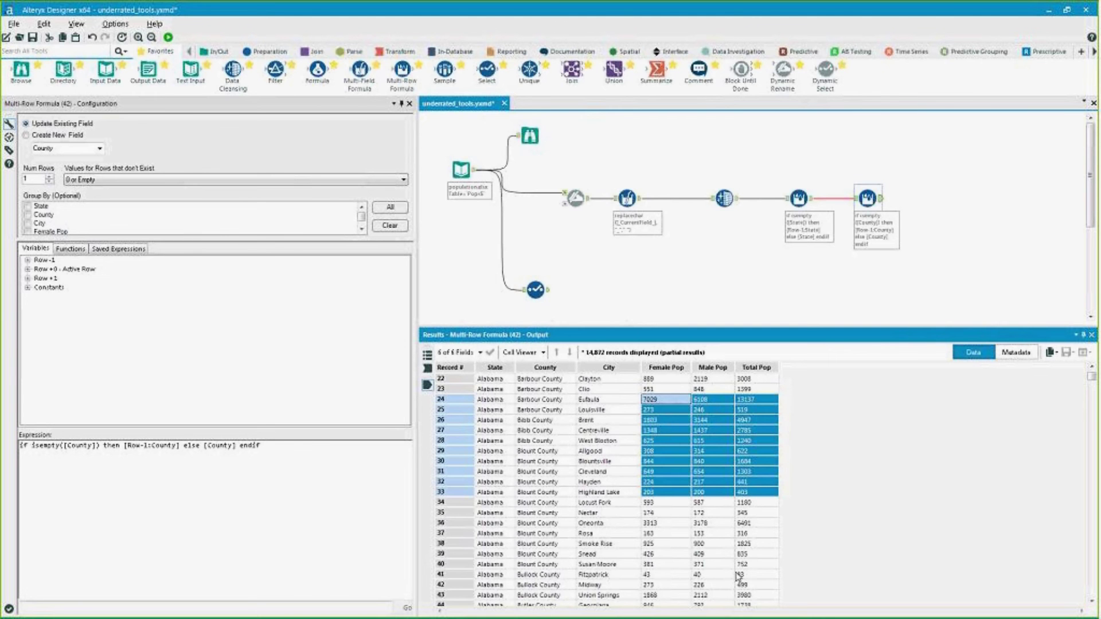
pyautogui.moveTo(653, 379); pyautogui.dragTo(757, 503)
# - Delete the connection between the population input and the Select tool, and attach the Select tool after the second Multi-Row Formula tool
pyautogui.click(502, 265)
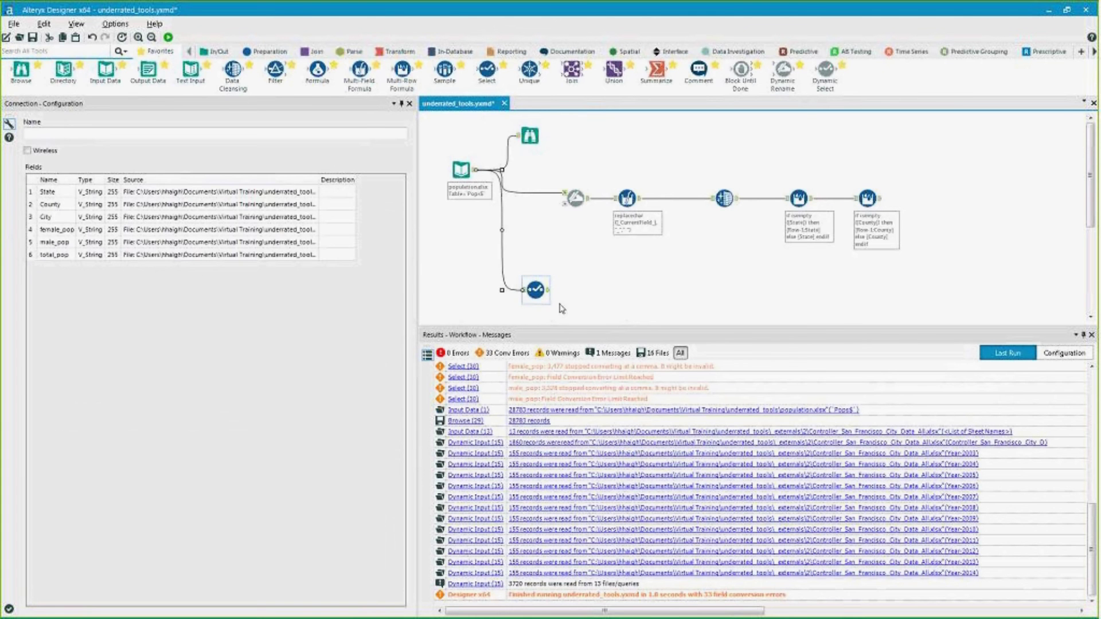
pyautogui.press('Delete')
pyautogui.moveTo(536, 290); pyautogui.dragTo(935, 198)
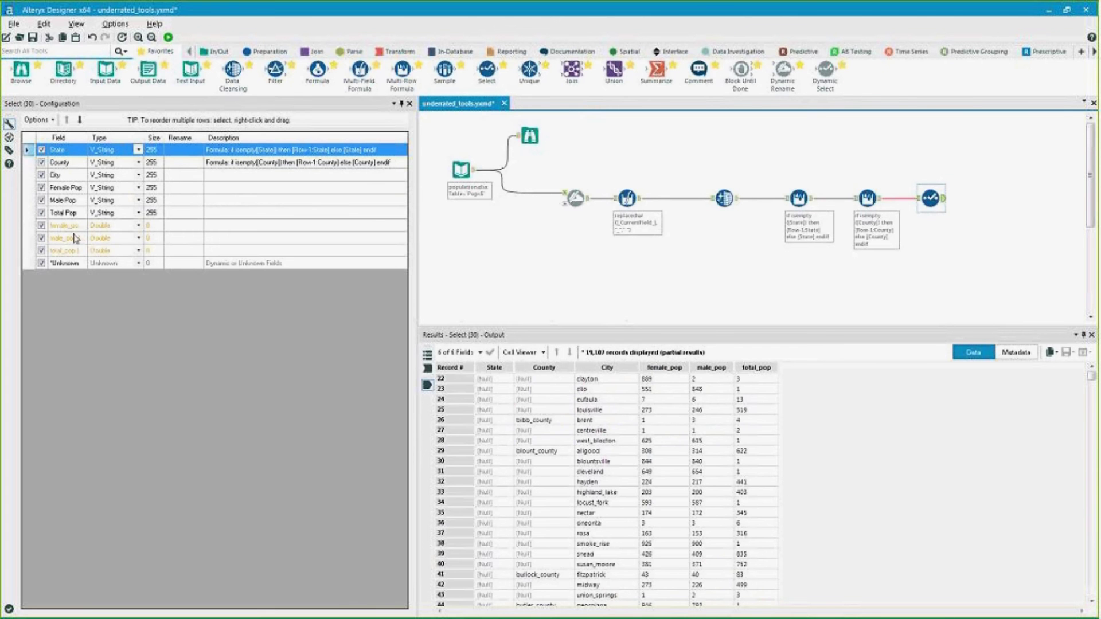
# - Widen the Field column in the Select configuration and forget all missing fields
pyautogui.moveTo(73, 226); pyautogui.dragTo(77, 251)
pyautogui.moveTo(88, 139); pyautogui.dragTo(144, 140)
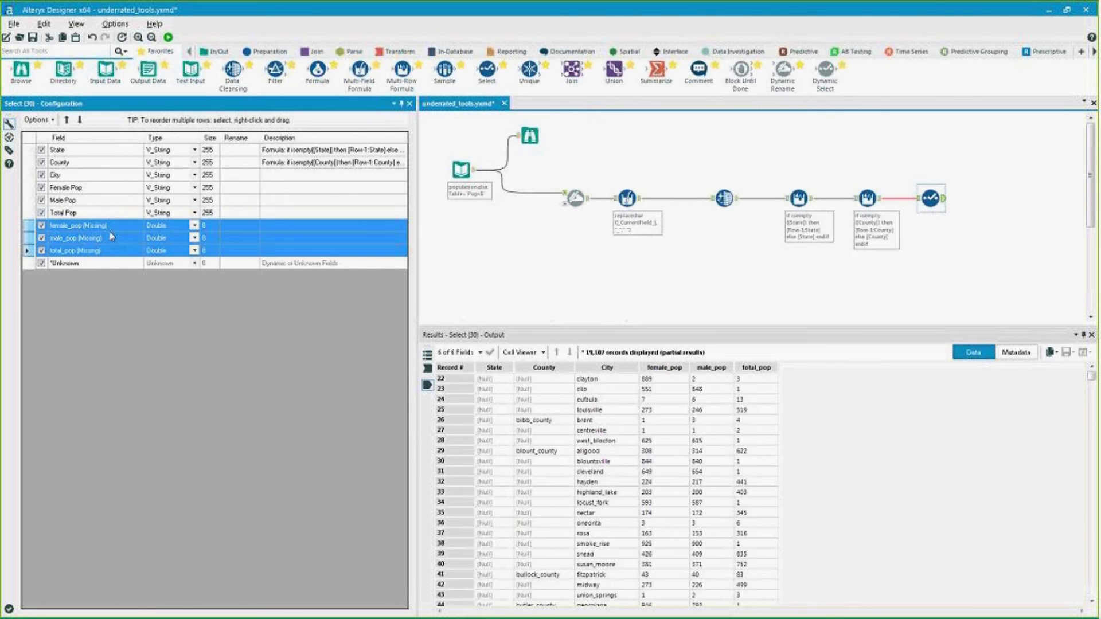
pyautogui.moveTo(95, 189); pyautogui.dragTo(95, 213)
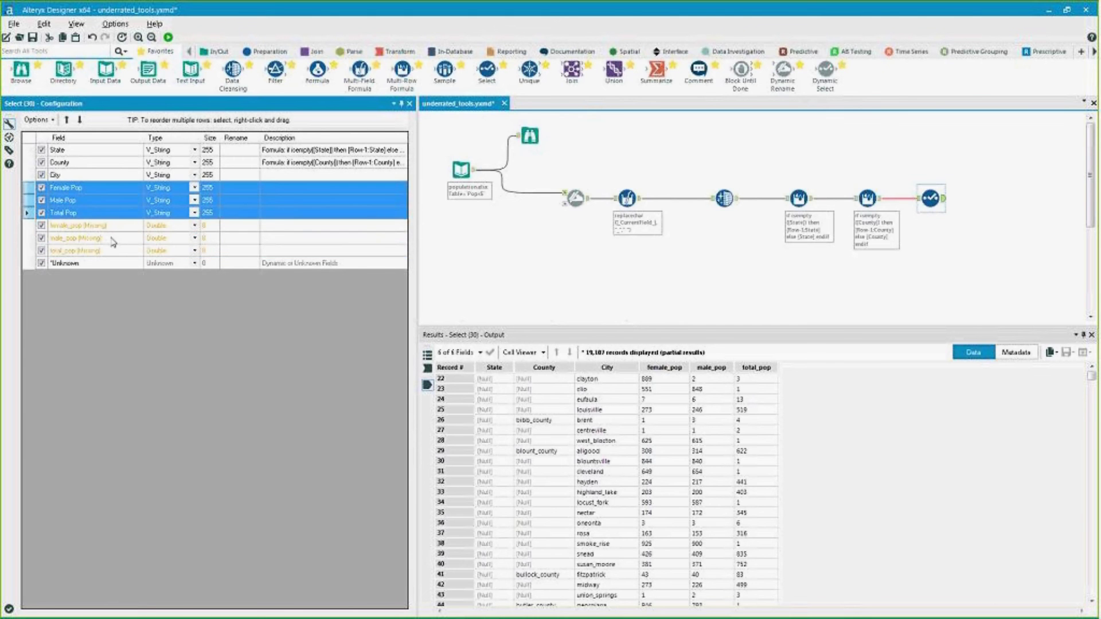
pyautogui.click(113, 226)
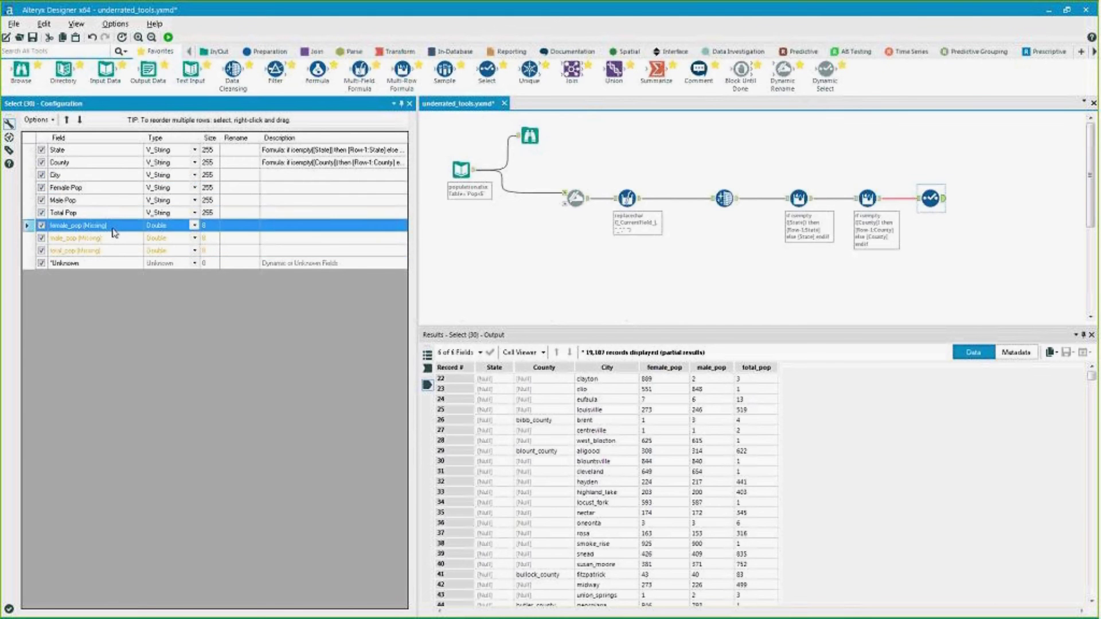
pyautogui.click(43, 122)
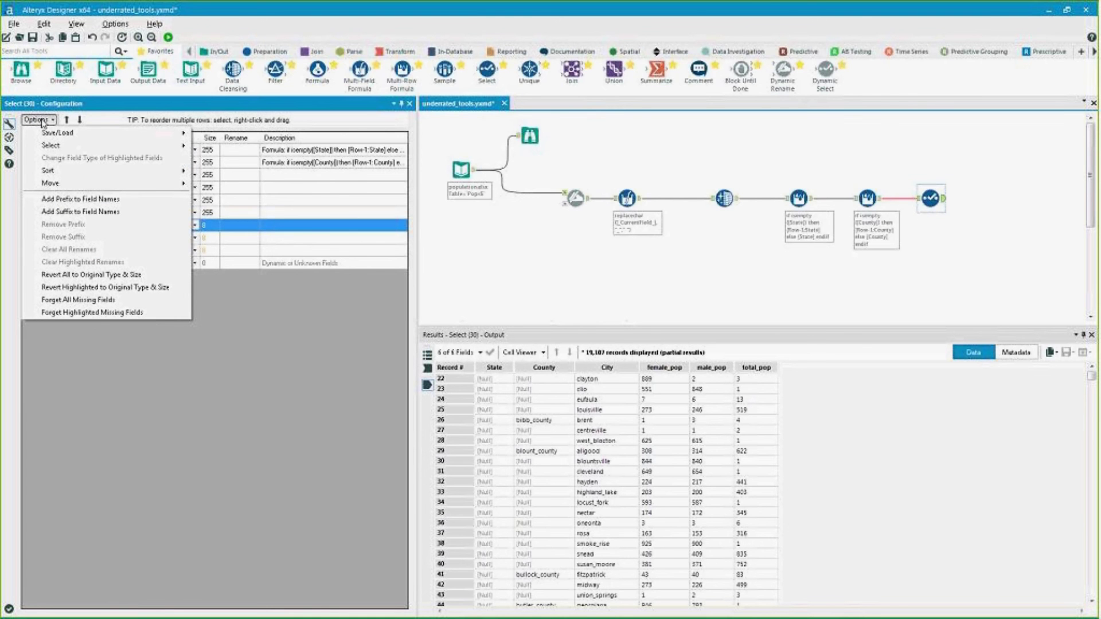
pyautogui.click(98, 299)
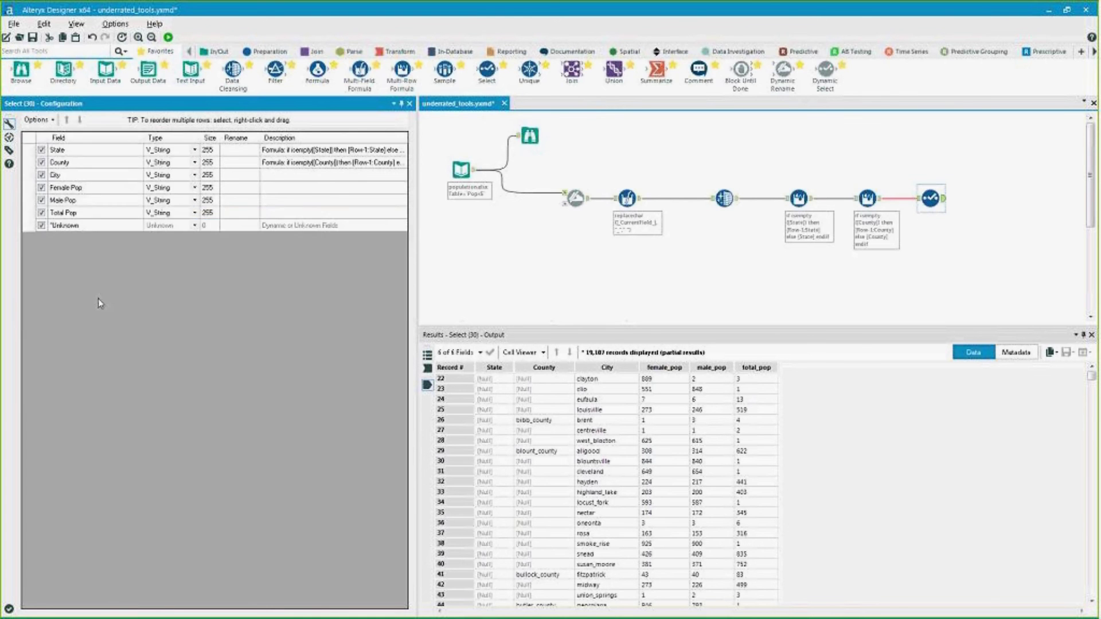
# - Set the data type of Female Pop, Male Pop and Total Pop to Double in the Select tool
pyautogui.click(196, 187)
pyautogui.click(174, 251)
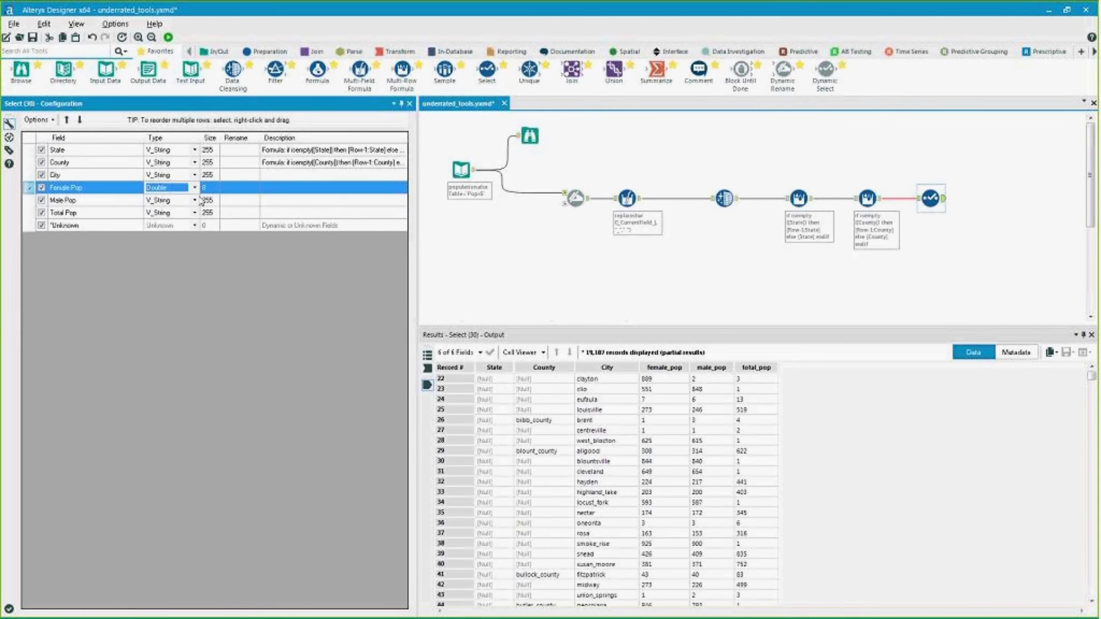
pyautogui.click(195, 201)
pyautogui.click(156, 262)
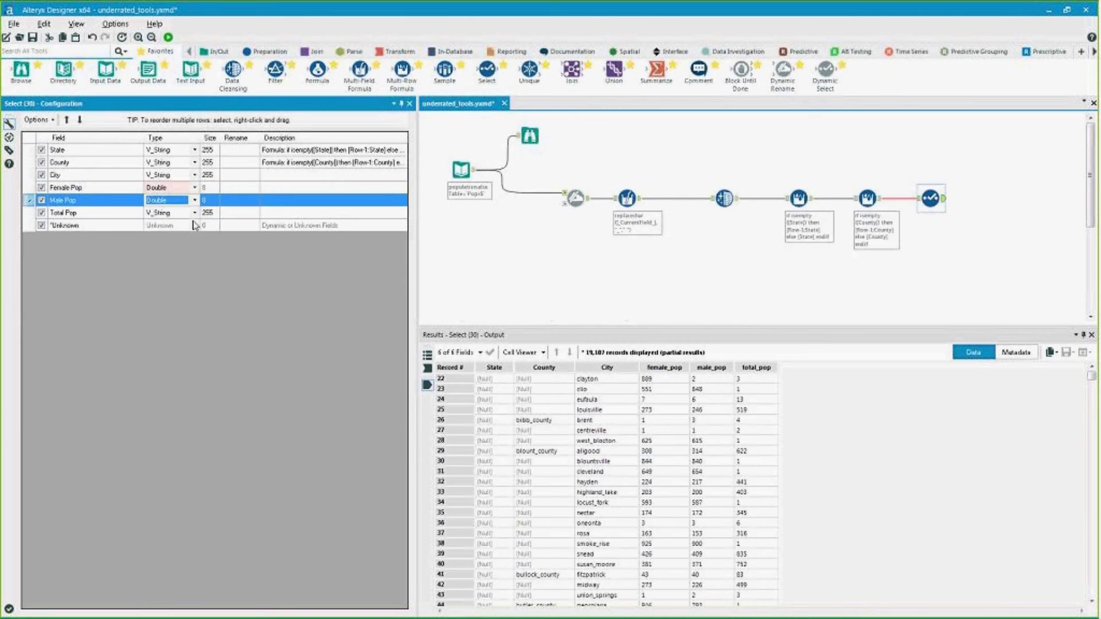
pyautogui.click(196, 212)
pyautogui.click(166, 275)
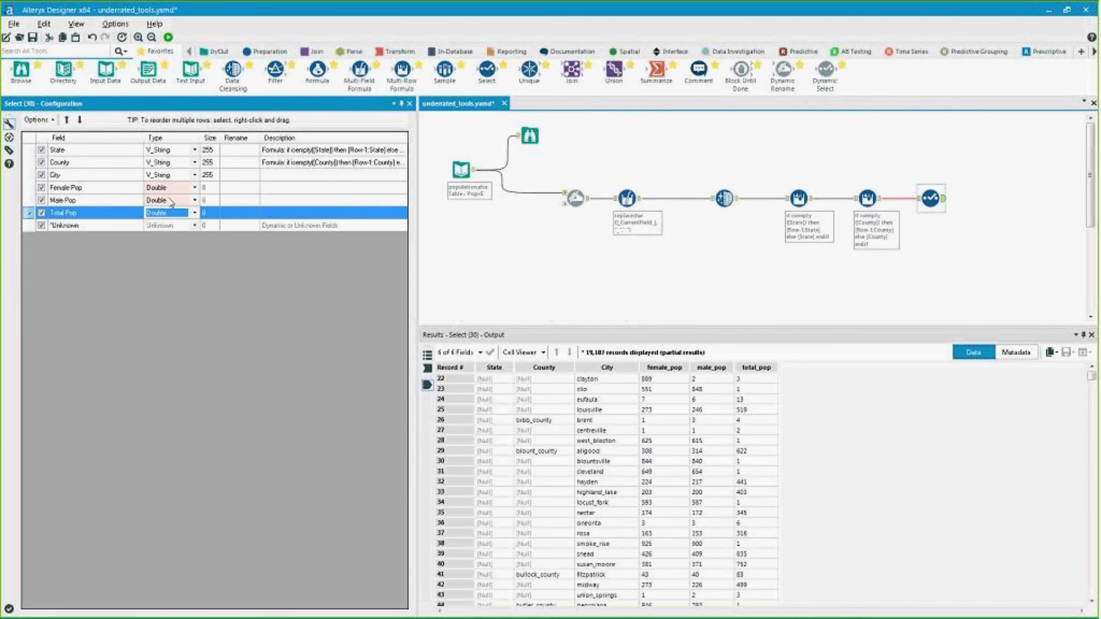
# - Run the workflow and check the population columns and the City value of record 22 in the Select tool's output
pyautogui.click(548, 272)
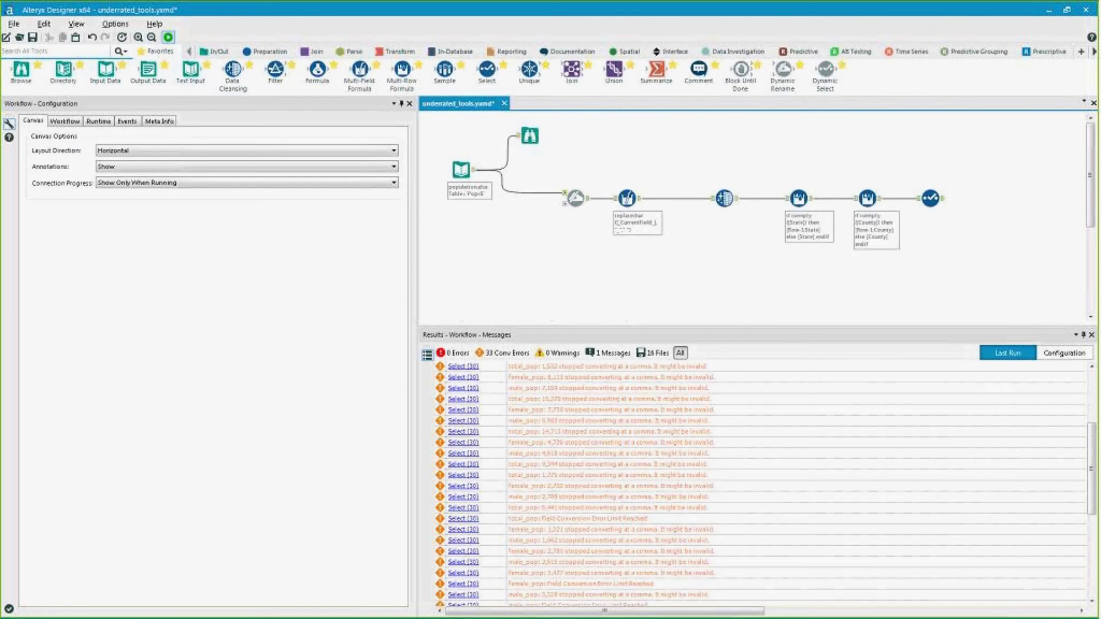
pyautogui.click(168, 37)
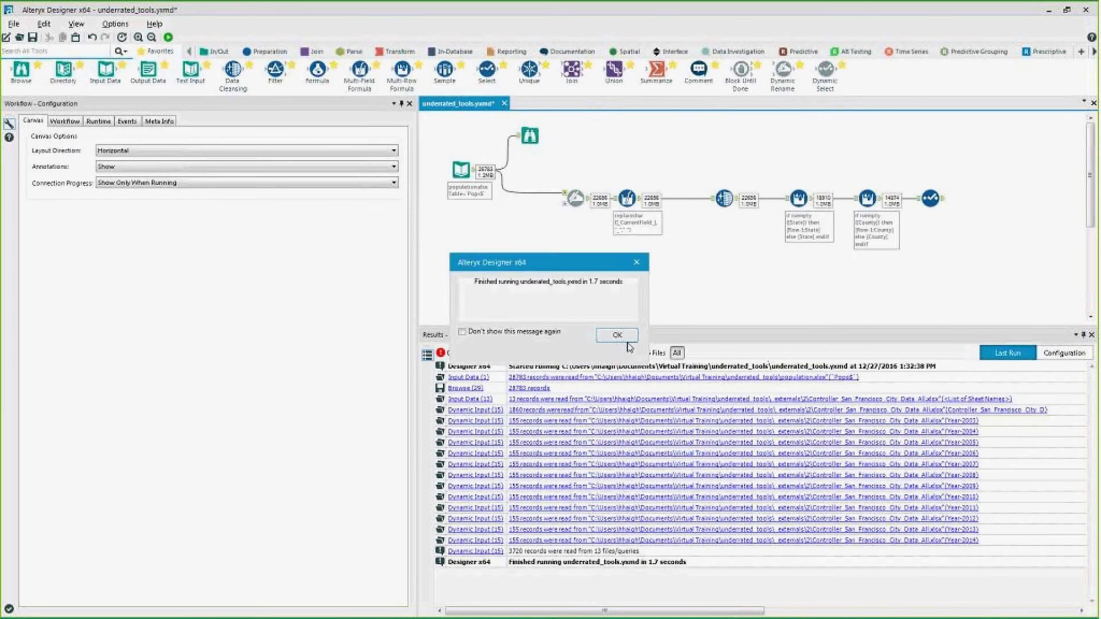
pyautogui.click(618, 335)
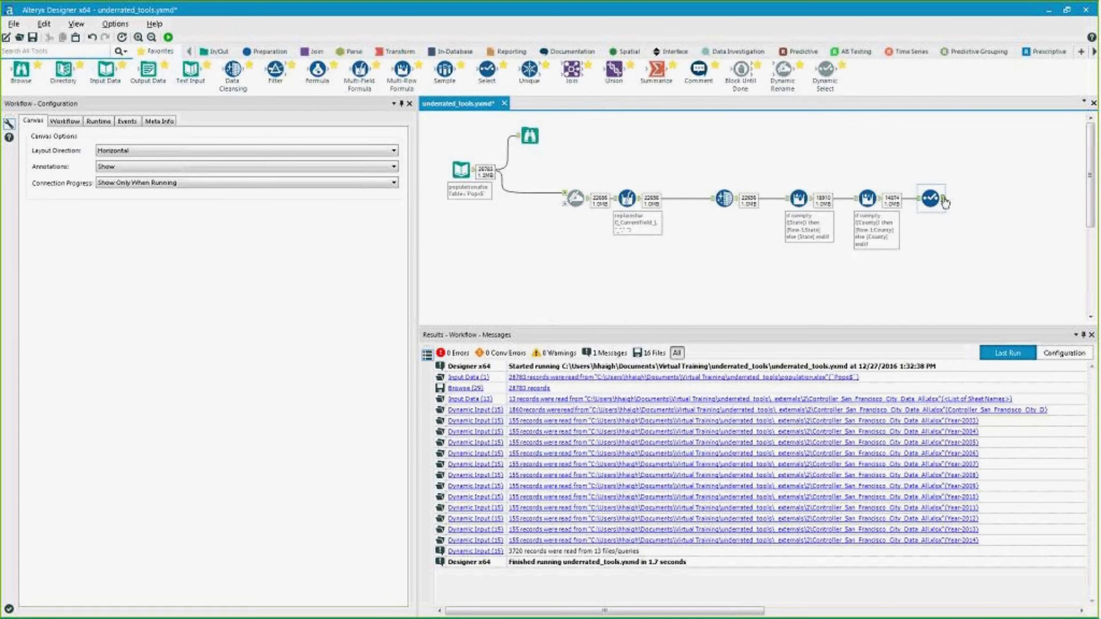
pyautogui.click(945, 202)
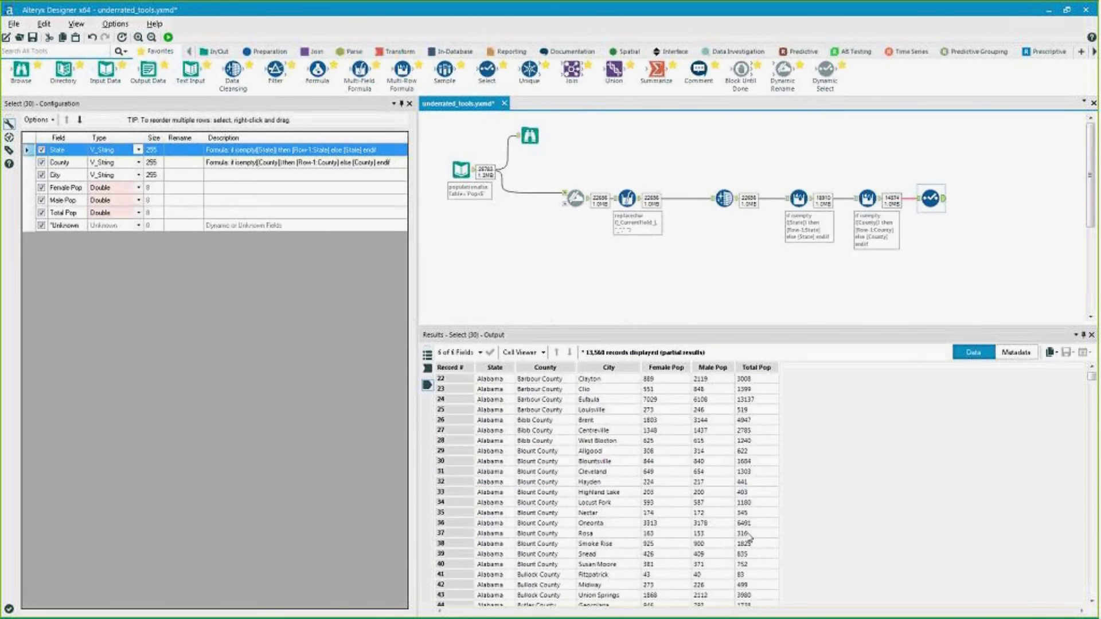
pyautogui.moveTo(679, 383); pyautogui.dragTo(757, 430)
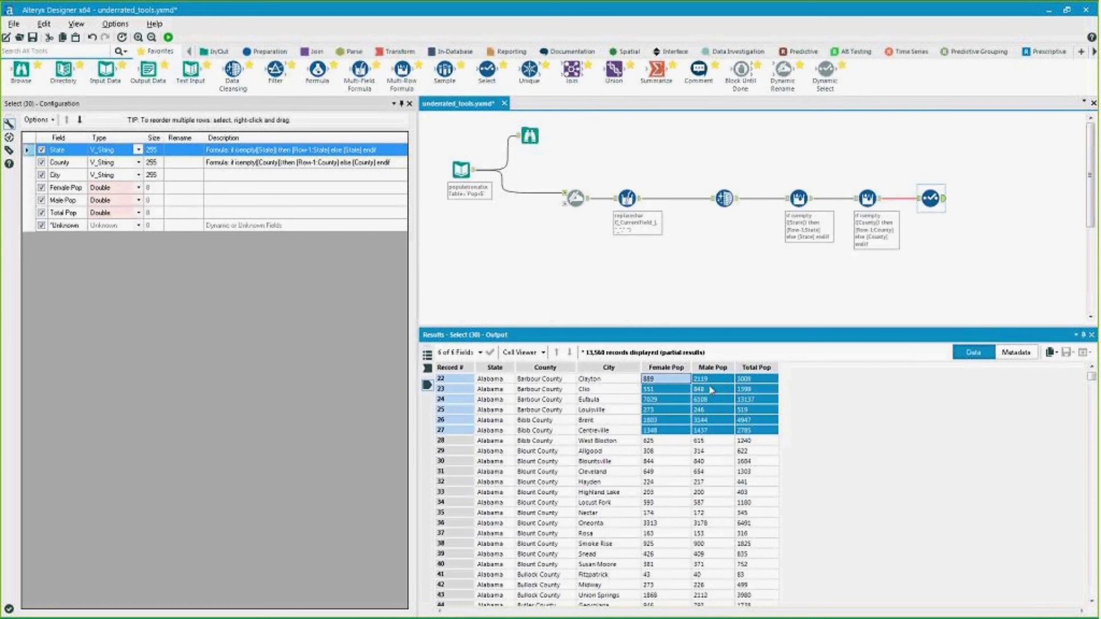
pyautogui.click(711, 390)
pyautogui.click(712, 379)
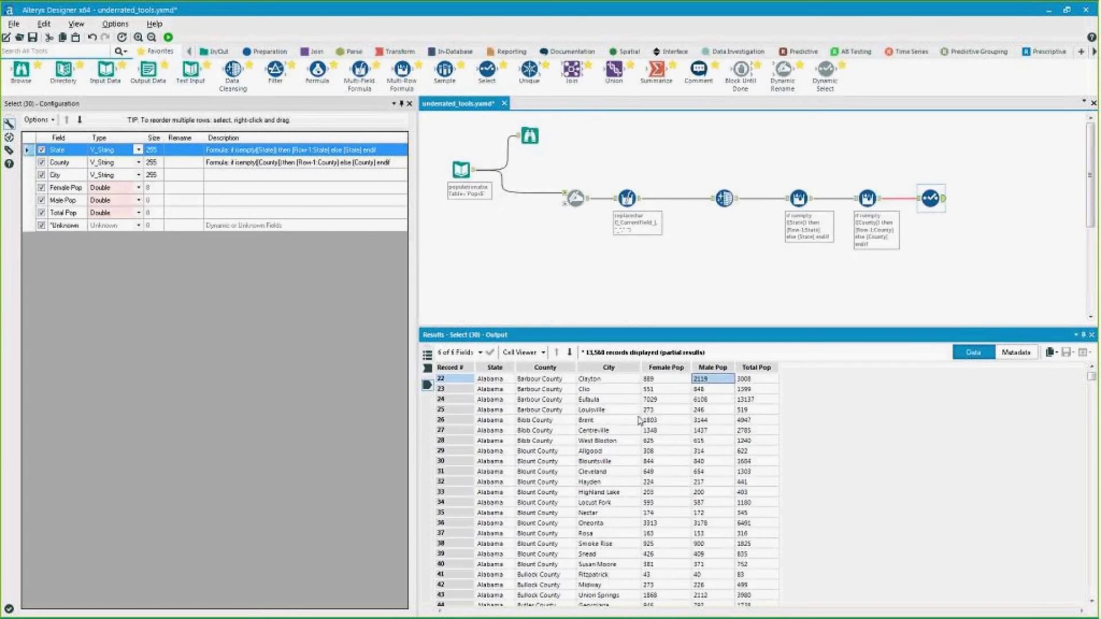
pyautogui.click(674, 381)
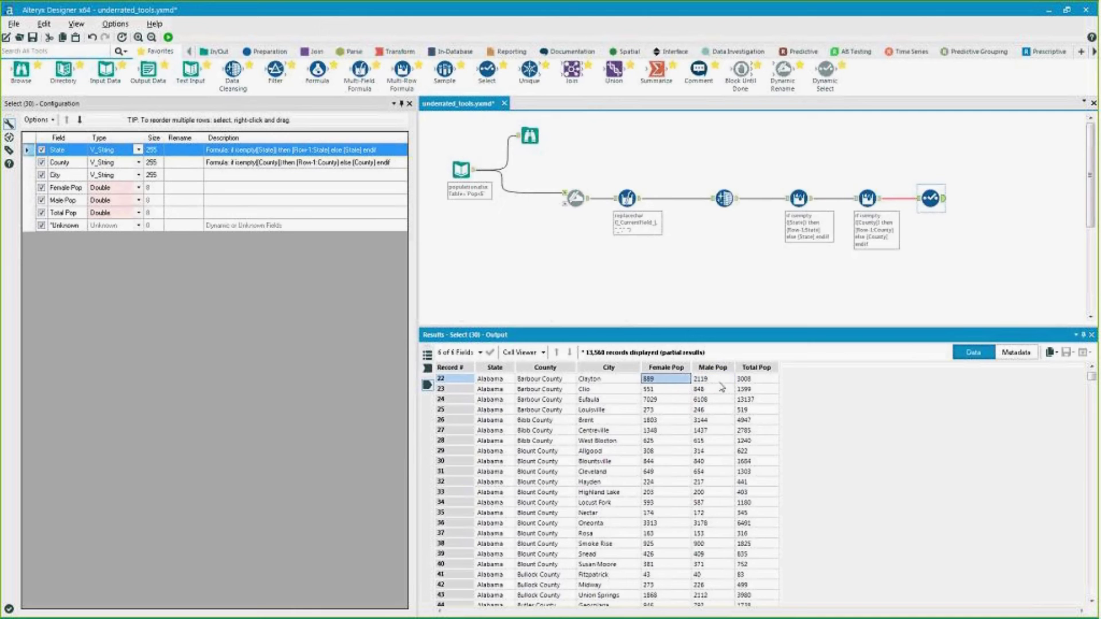
pyautogui.click(601, 380)
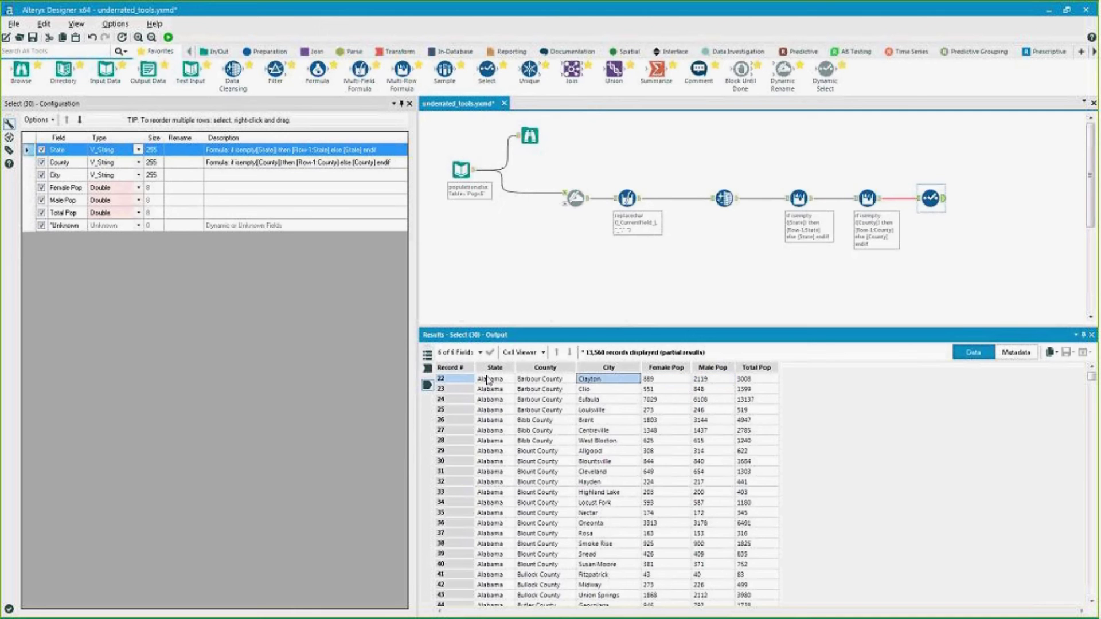
pyautogui.moveTo(711, 379); pyautogui.dragTo(712, 378)
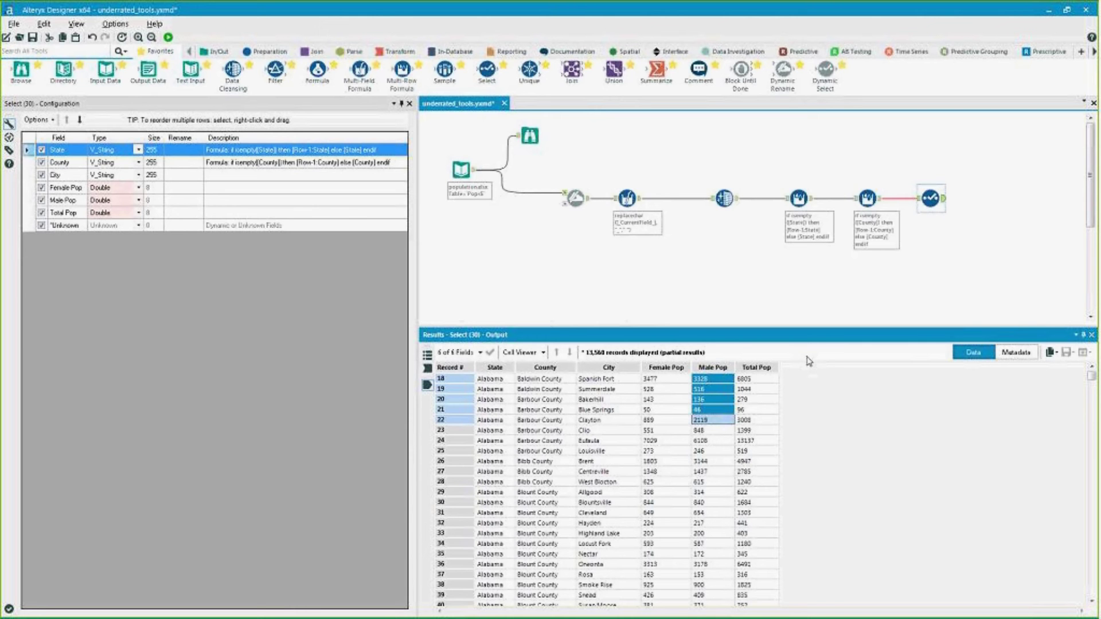
# - Enlarge the canvas area over the results and view the configuration of the Dynamic Input tool annotated "Read in all sheets"
pyautogui.click(709, 276)
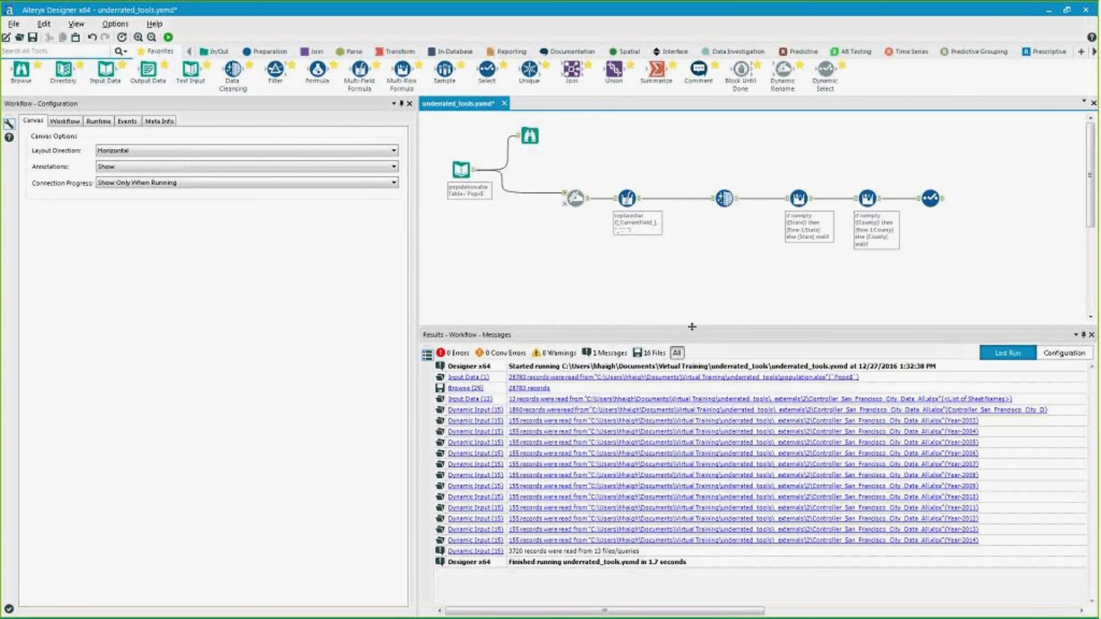
pyautogui.moveTo(692, 326); pyautogui.dragTo(691, 486)
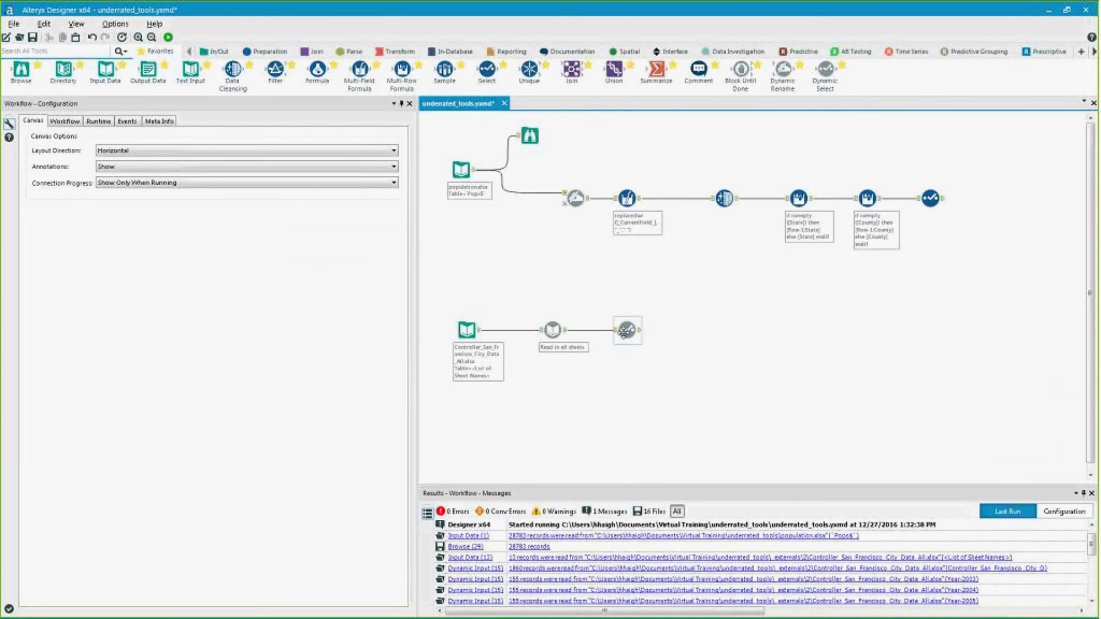
pyautogui.click(553, 330)
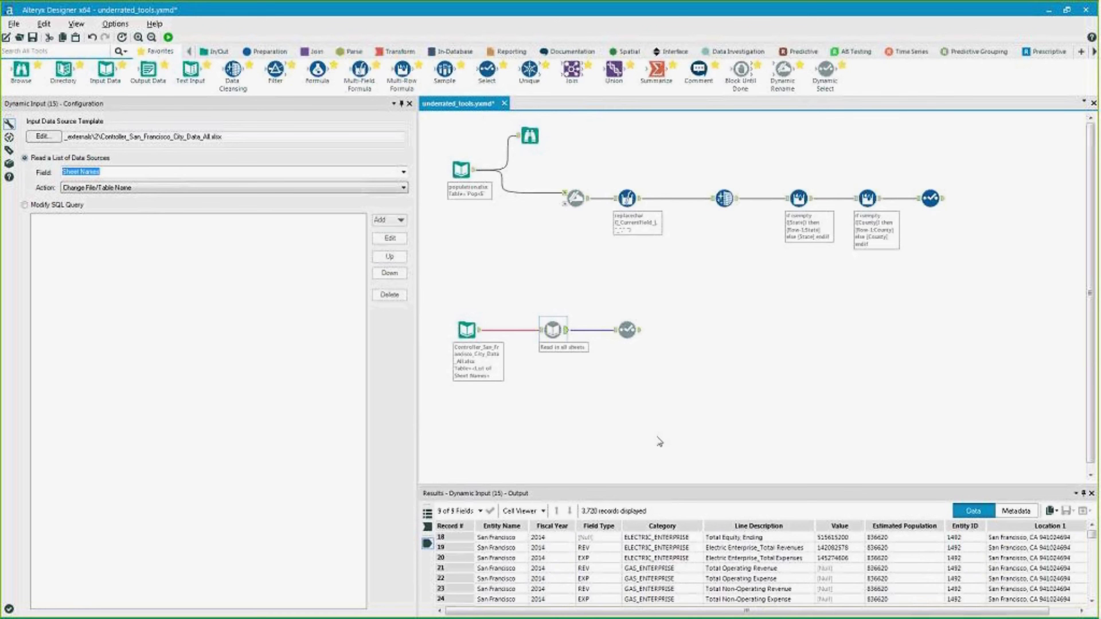
pyautogui.click(594, 436)
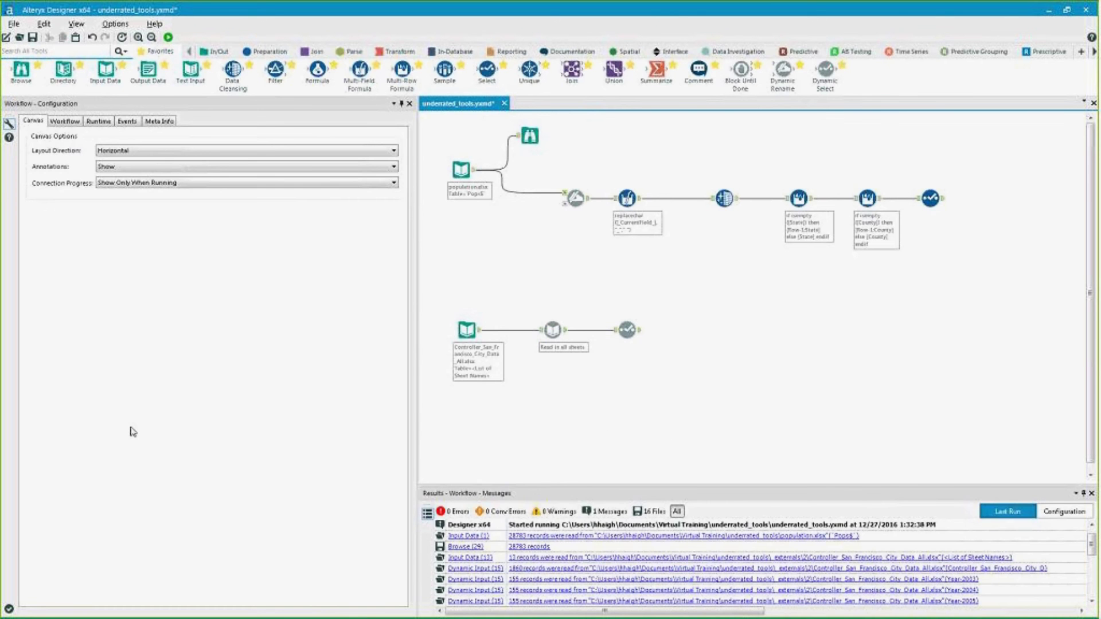
# - From the Dynamic Input tool, switch to the browser and view the Alteryx Community article "Tool Mastery | Dynamic Input", examining its title
pyautogui.click(552, 331)
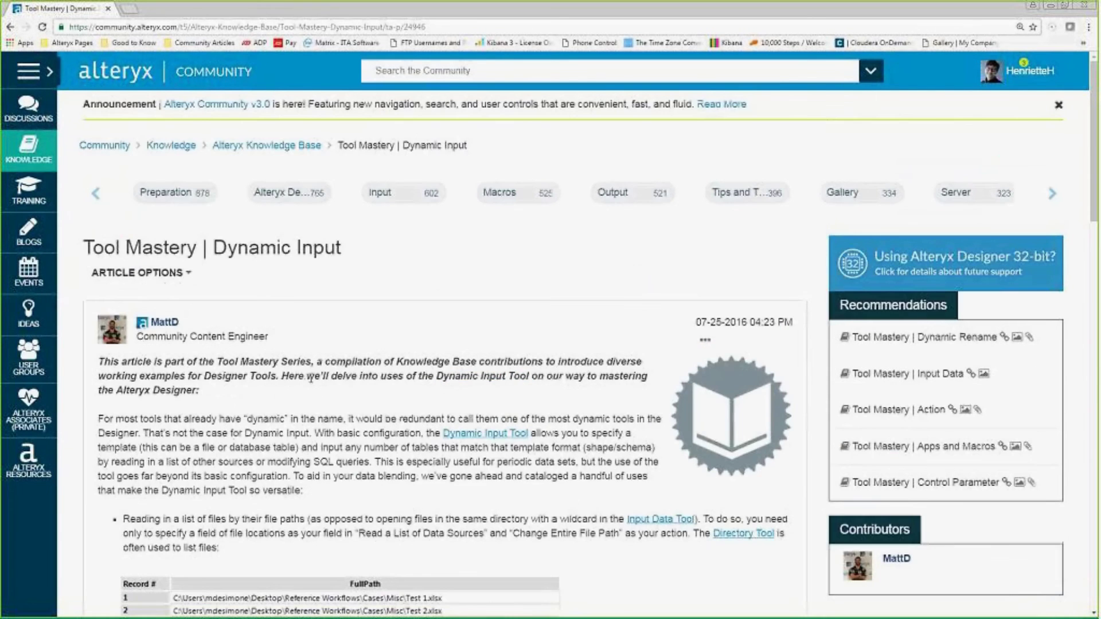
pyautogui.moveTo(83, 247); pyautogui.dragTo(197, 250)
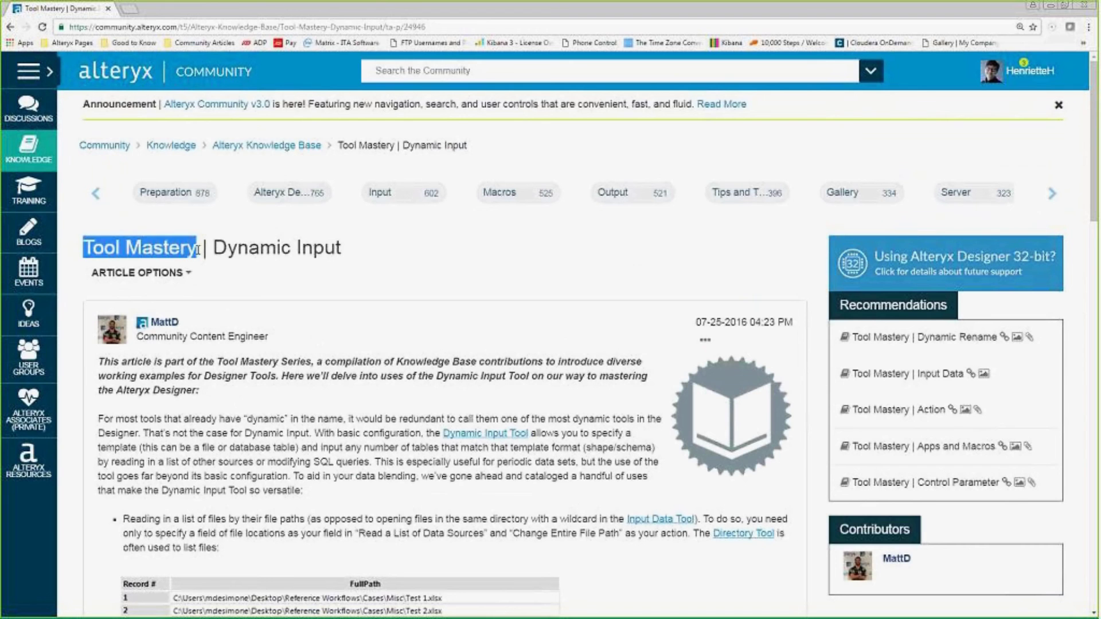
pyautogui.click(355, 432)
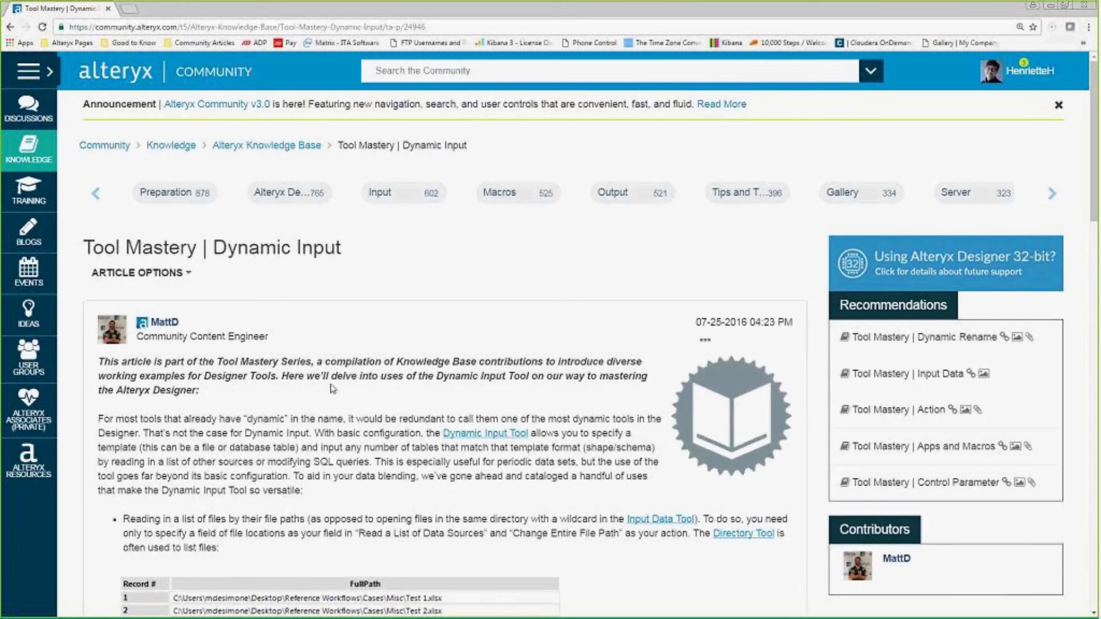
# - Read through the Dynamic Input article's use cases and configuration examples, and return to its beginning
pyautogui.scroll(-5, 363, 409)
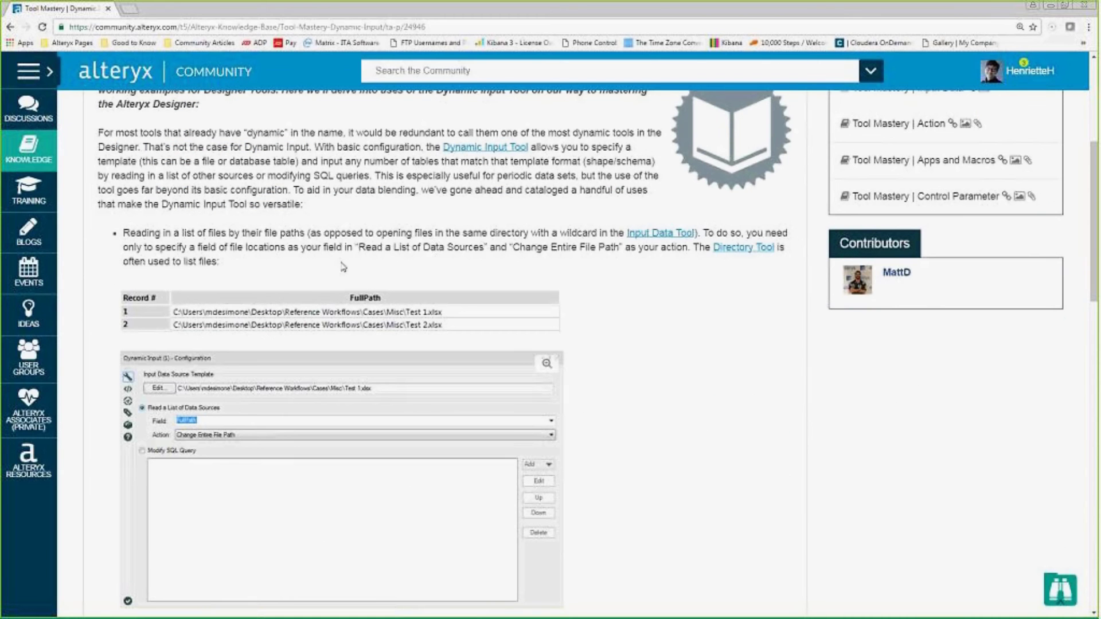
pyautogui.scroll(-6, 422, 246)
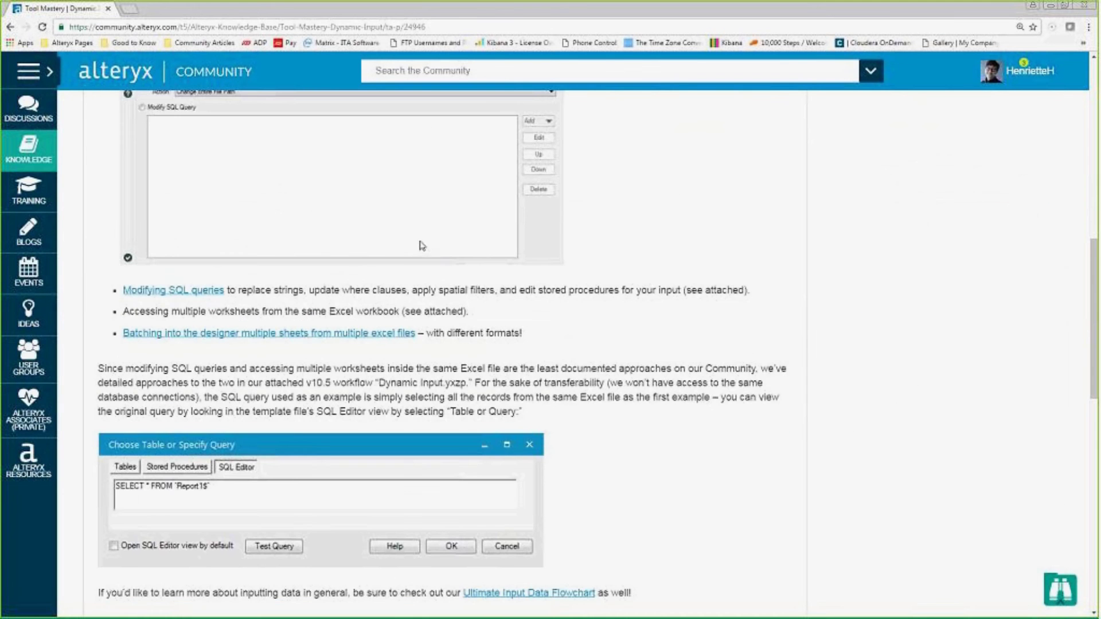
pyautogui.scroll(-2, 459, 246)
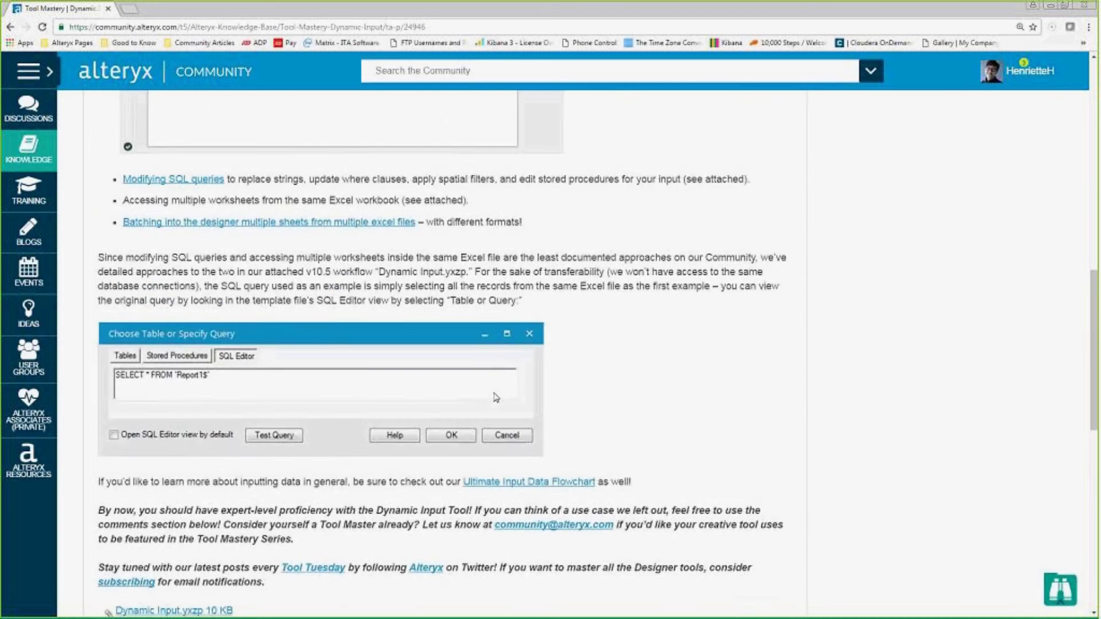
pyautogui.scroll(4, 386, 386)
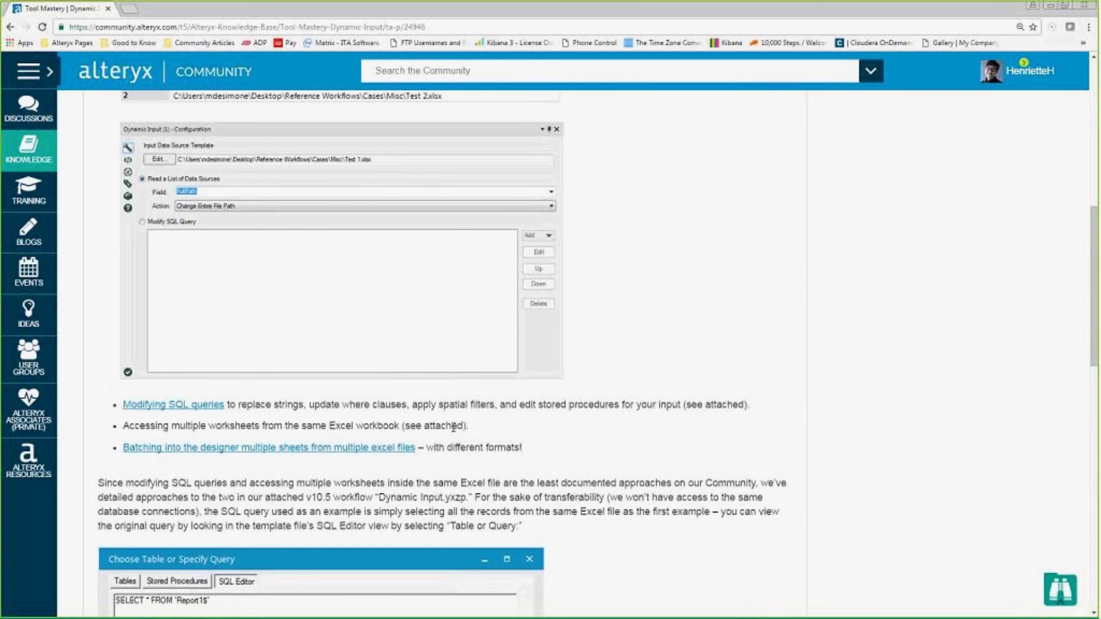
pyautogui.scroll(9, 396, 238)
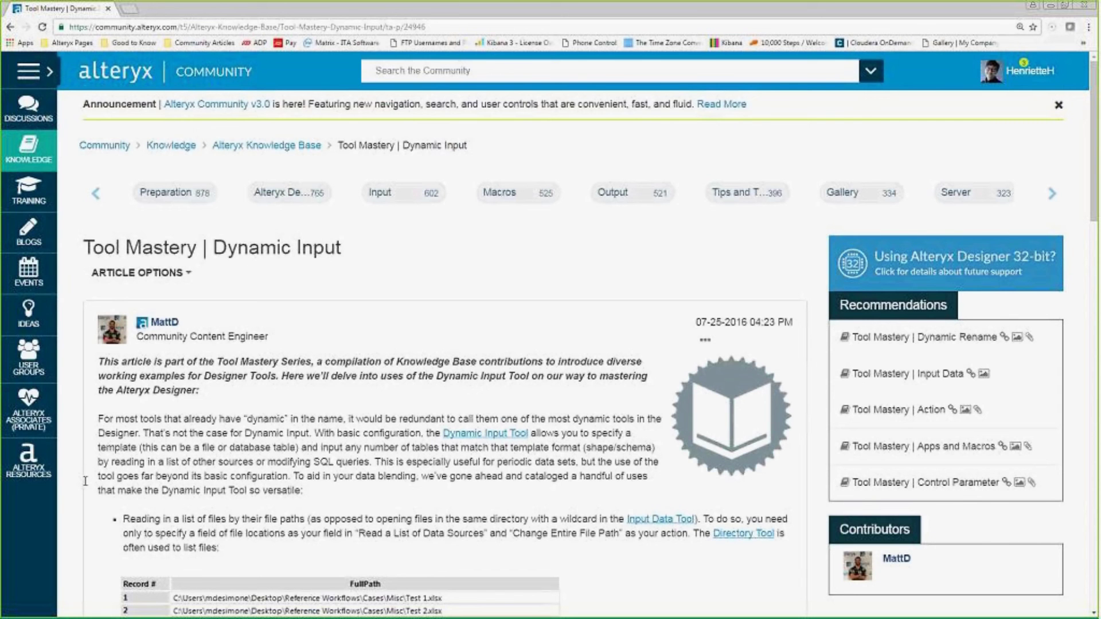
# - Switch to Alteryx Designer and choose <List of Sheet Names> as the table for the Controller_San_Francisco_City_Data_All.xlsx Input Data tool
pyautogui.hotkey('alt', 'Tab')
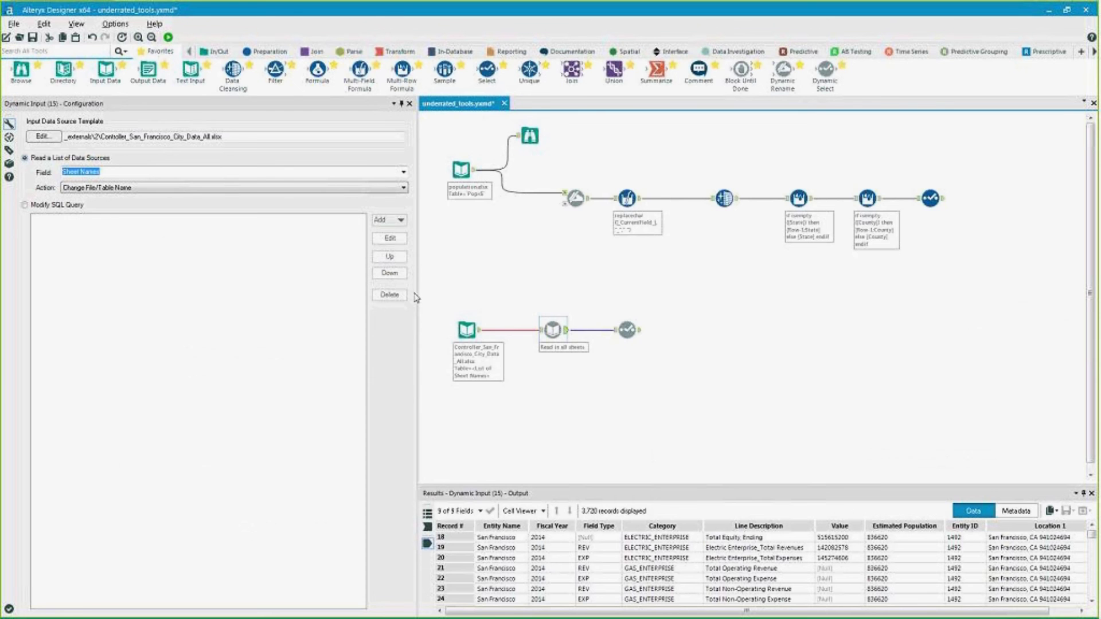
pyautogui.moveTo(418, 292); pyautogui.dragTo(370, 292)
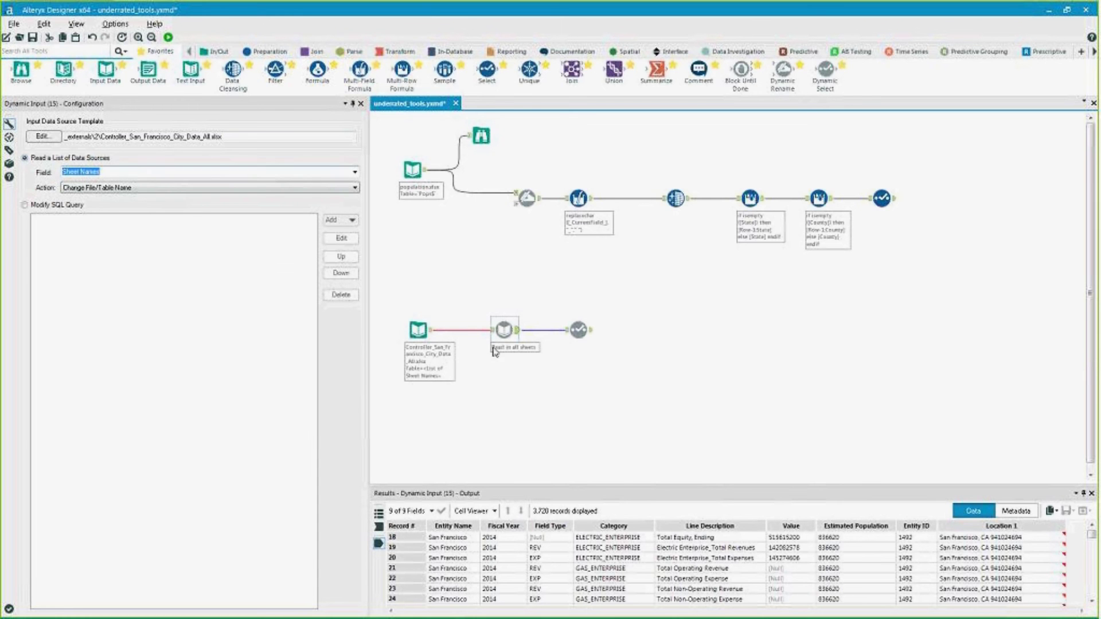
pyautogui.click(418, 330)
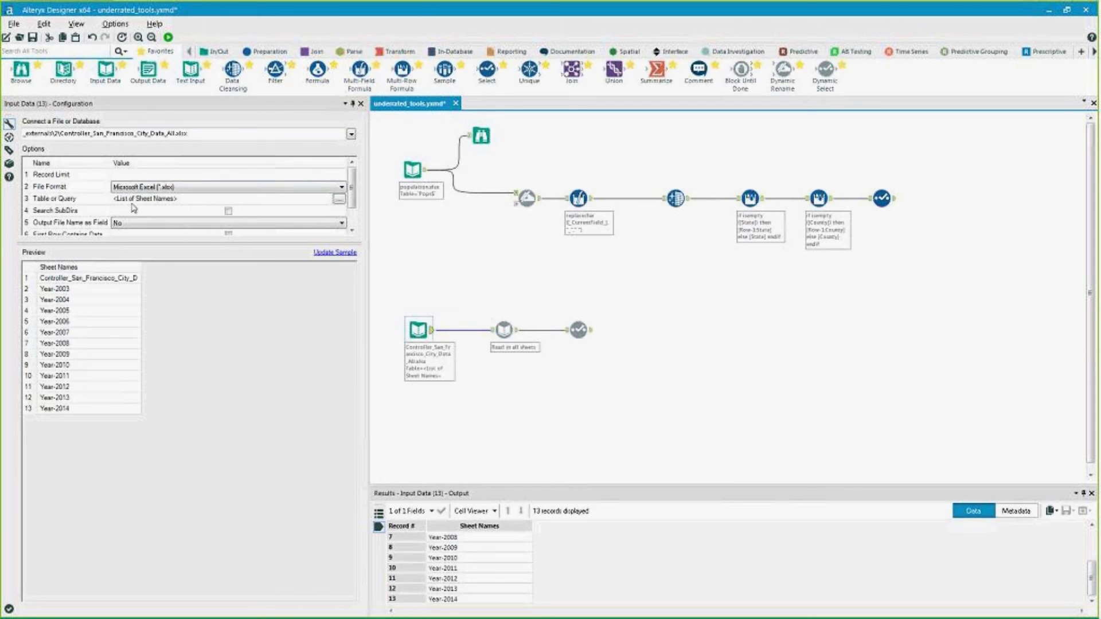
pyautogui.click(339, 198)
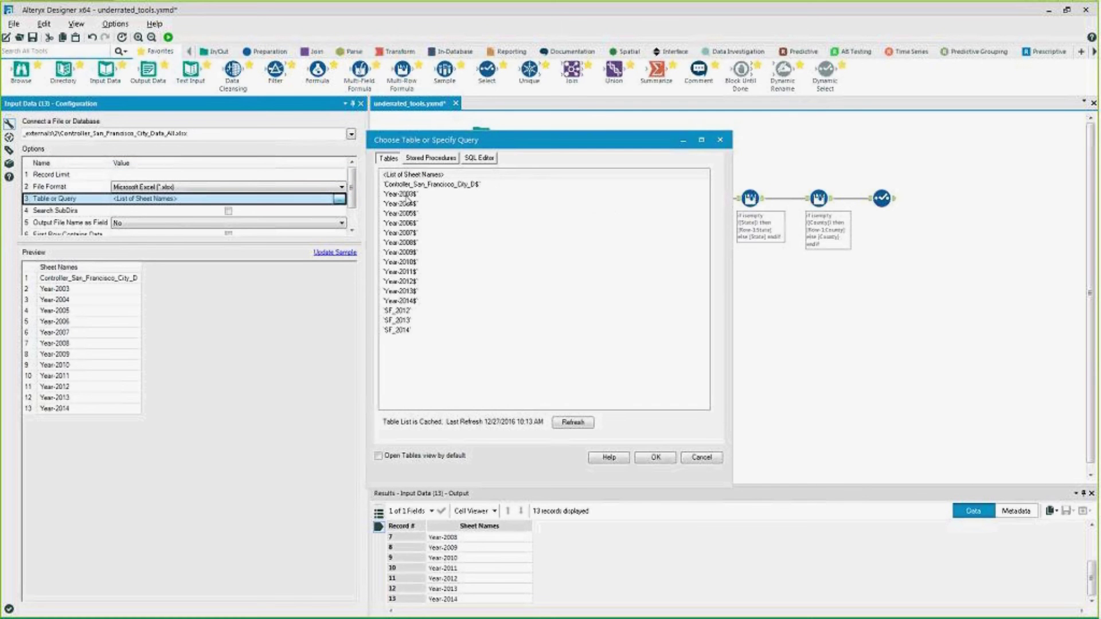
pyautogui.click(407, 204)
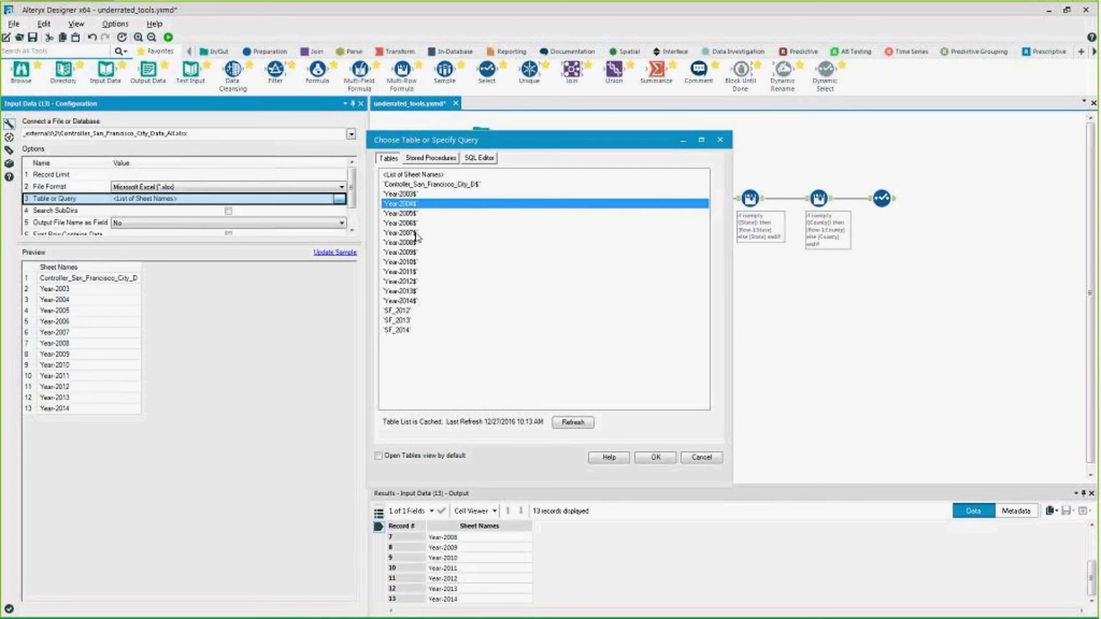
pyautogui.click(399, 175)
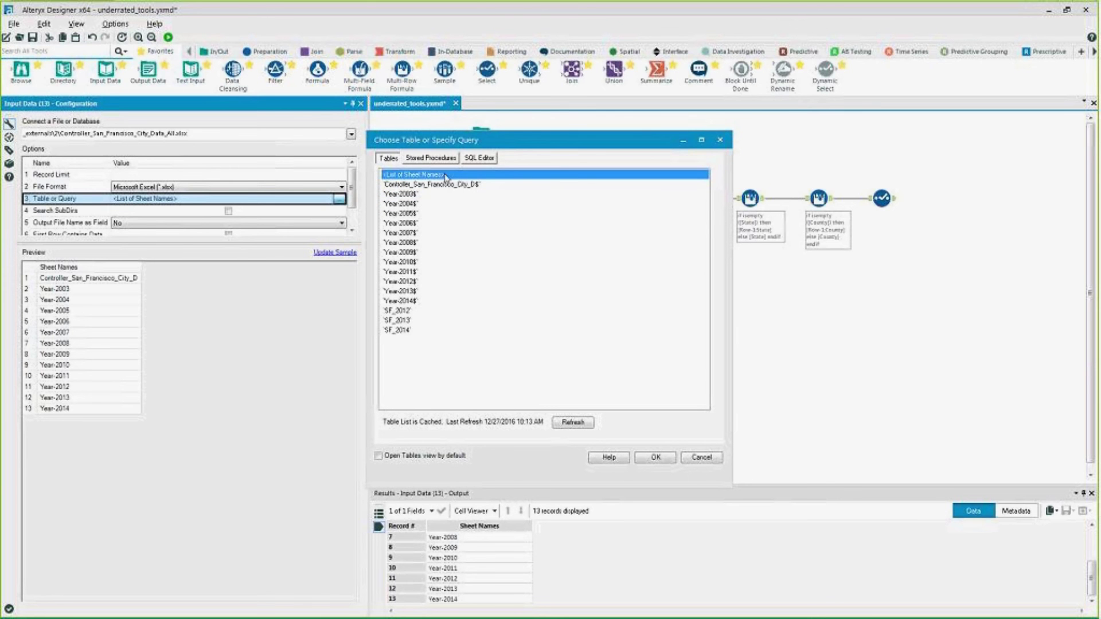
pyautogui.click(656, 458)
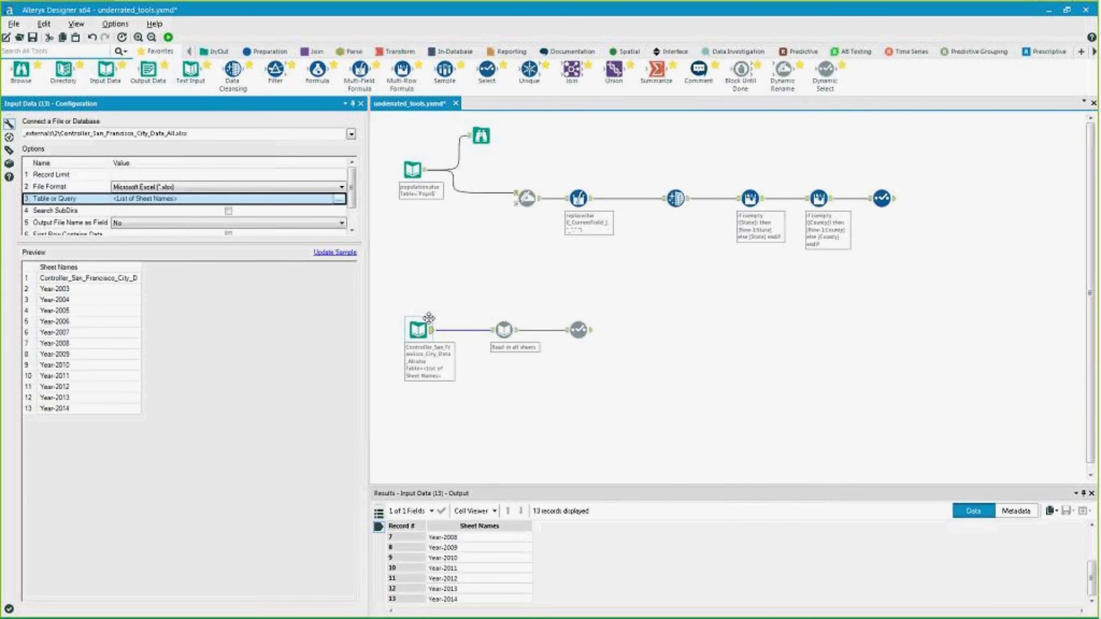
# - Examine the sheet names in the Input Data tool's output, temporarily enlarging the results area
pyautogui.click(434, 335)
pyautogui.click(429, 333)
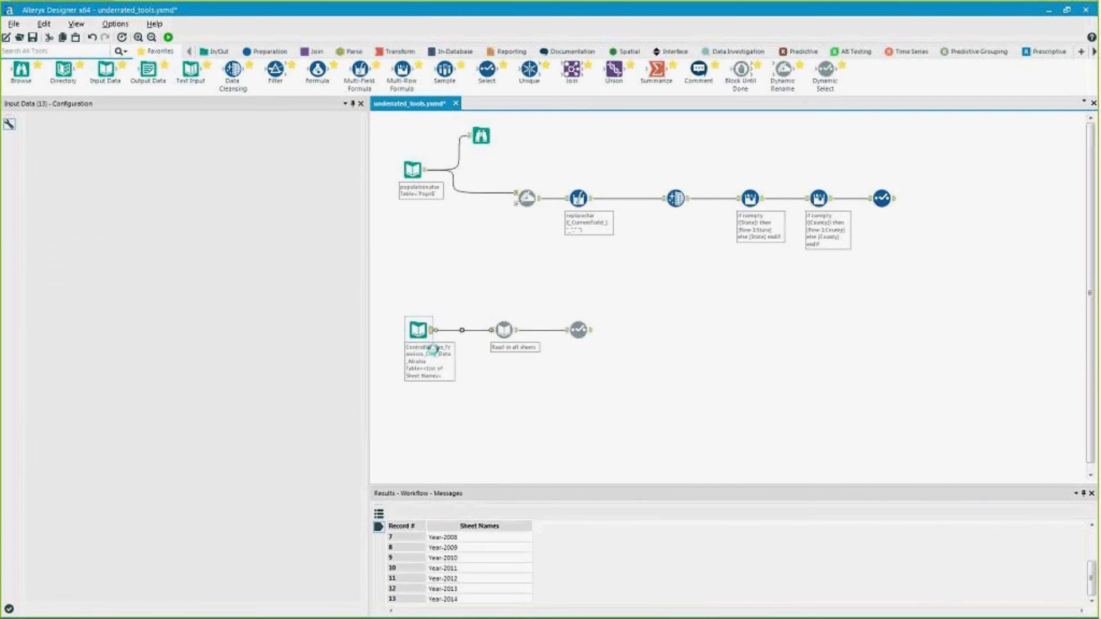
pyautogui.moveTo(497, 465); pyautogui.dragTo(497, 395)
pyautogui.moveTo(488, 446); pyautogui.dragTo(504, 594)
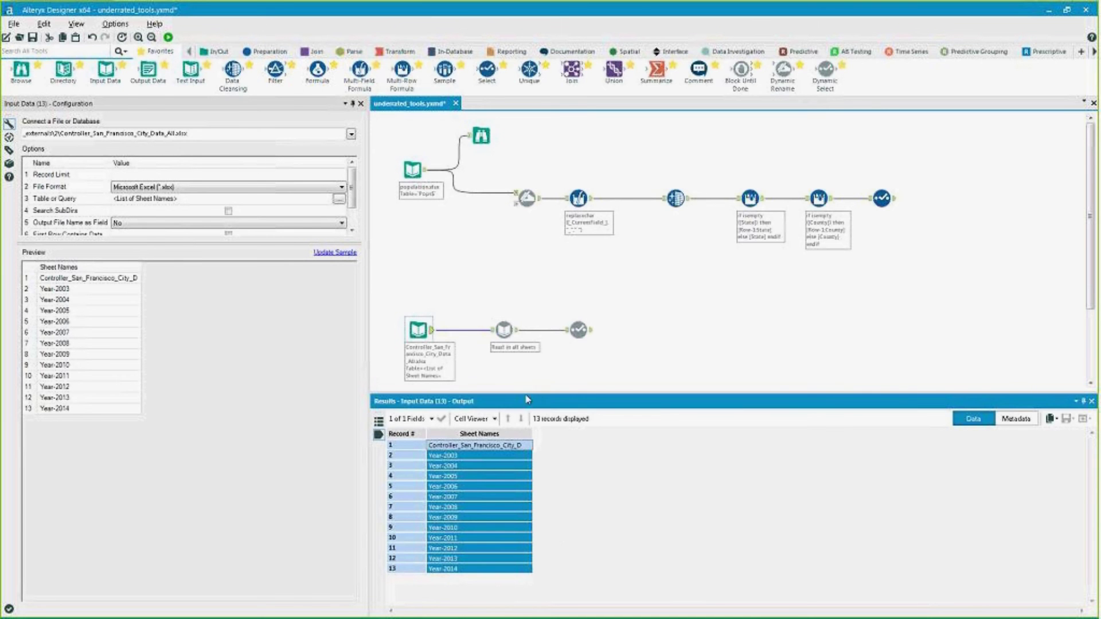
pyautogui.moveTo(527, 400); pyautogui.dragTo(527, 468)
# - Check the Dynamic Input tool's template file and choose Change File/Table Name as the action for its list of data sources
pyautogui.click(503, 330)
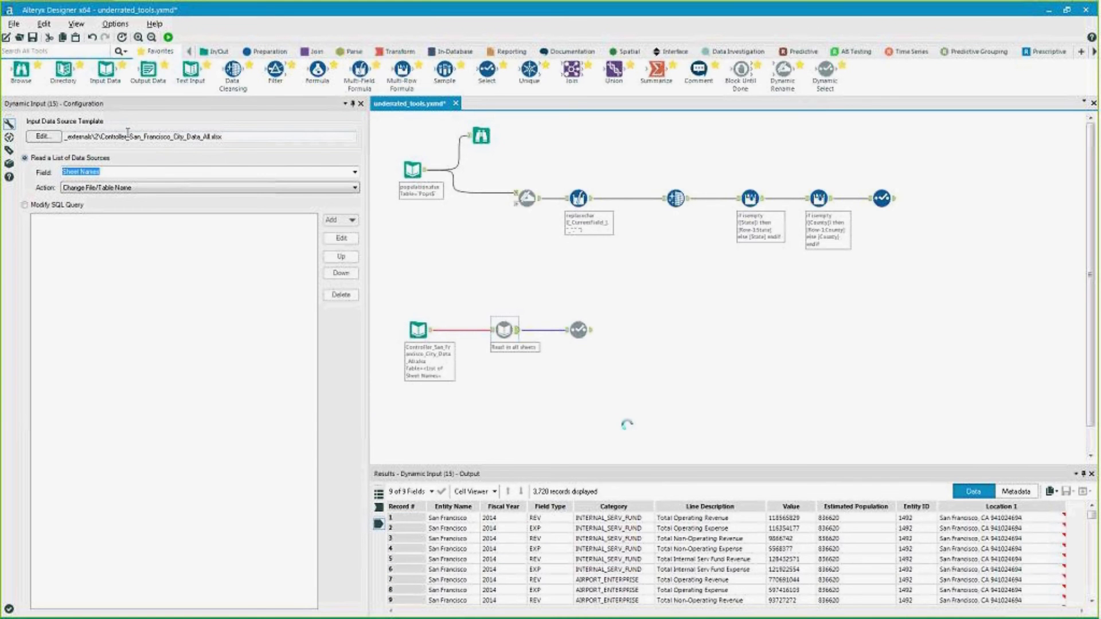
pyautogui.moveTo(233, 140); pyautogui.dragTo(101, 138)
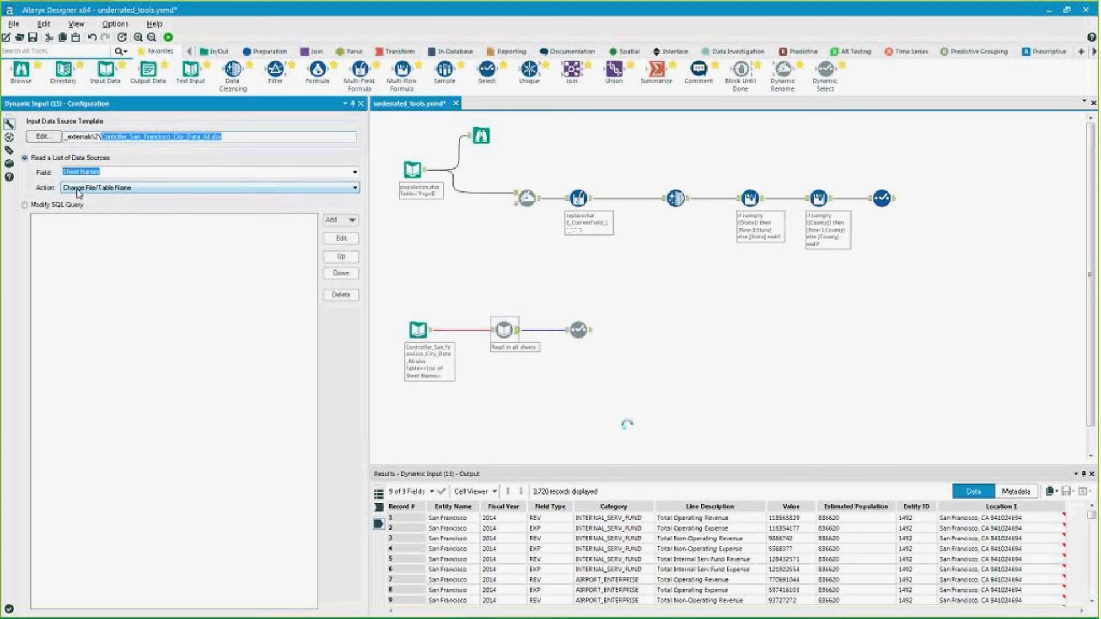
pyautogui.click(120, 190)
pyautogui.click(112, 217)
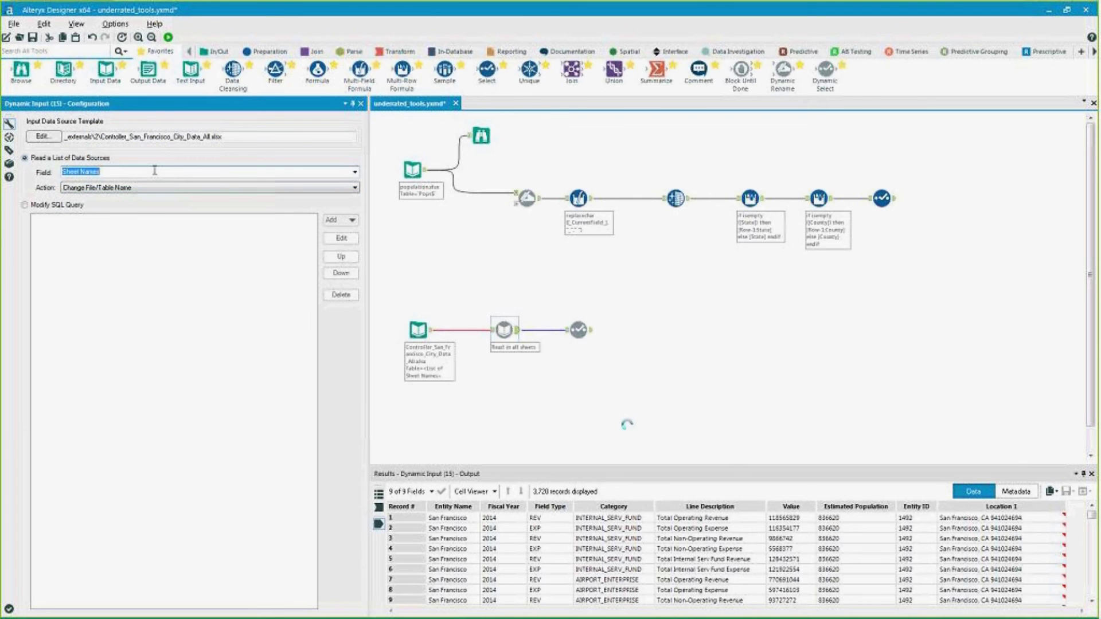
# - Enlarge the results of the San Francisco Input Data tool and go through its Sheet Names records one by one
pyautogui.click(418, 330)
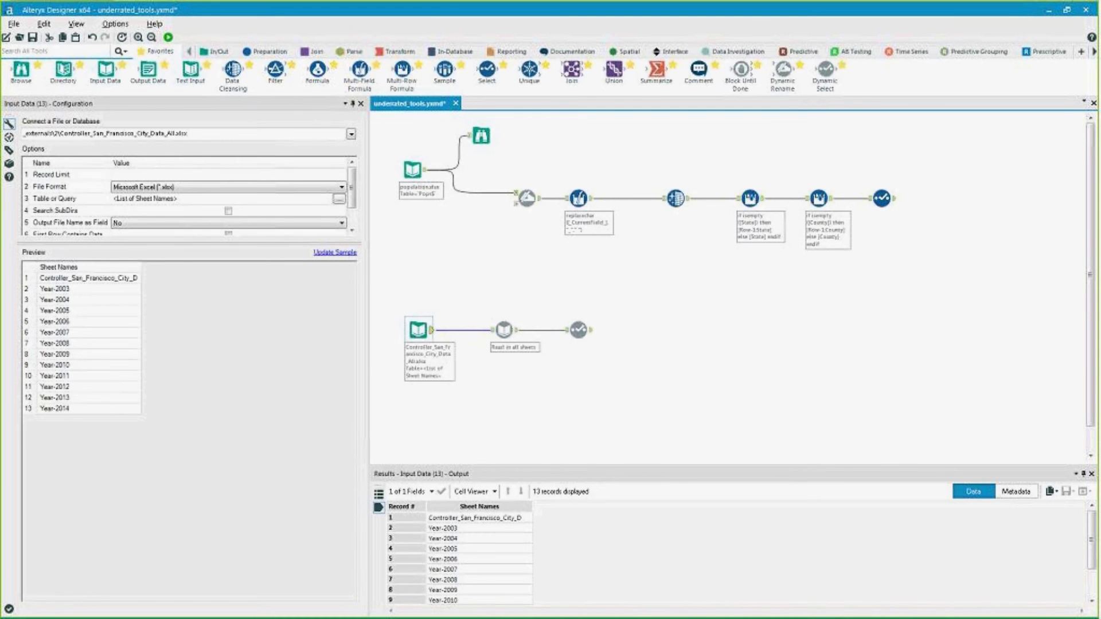
pyautogui.moveTo(506, 465); pyautogui.dragTo(469, 418)
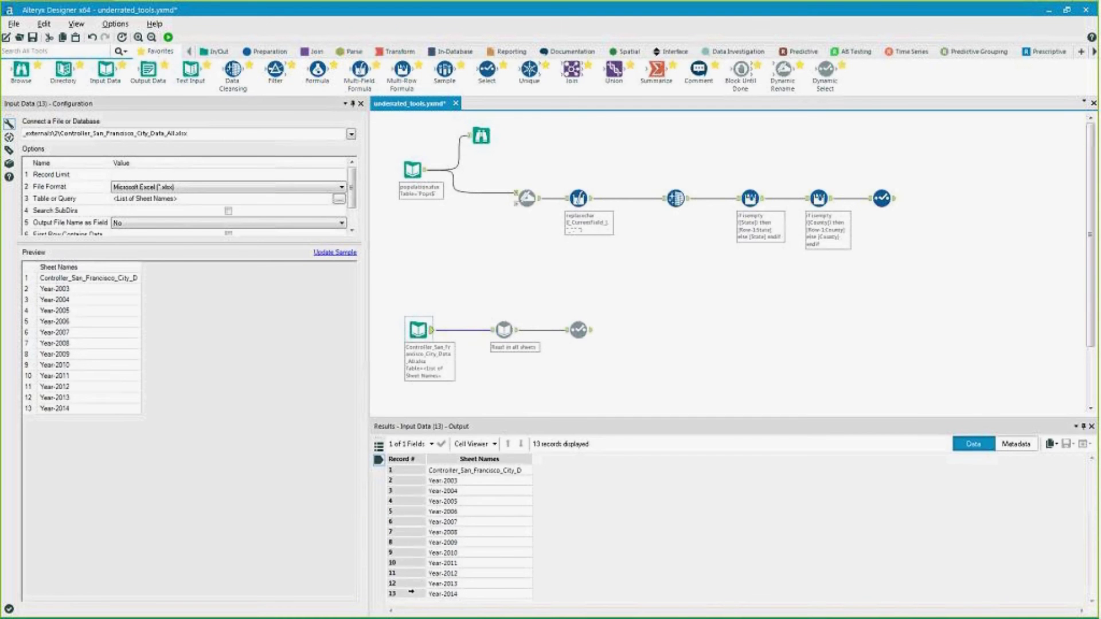
pyautogui.click(489, 592)
pyautogui.moveTo(488, 592); pyautogui.dragTo(477, 474)
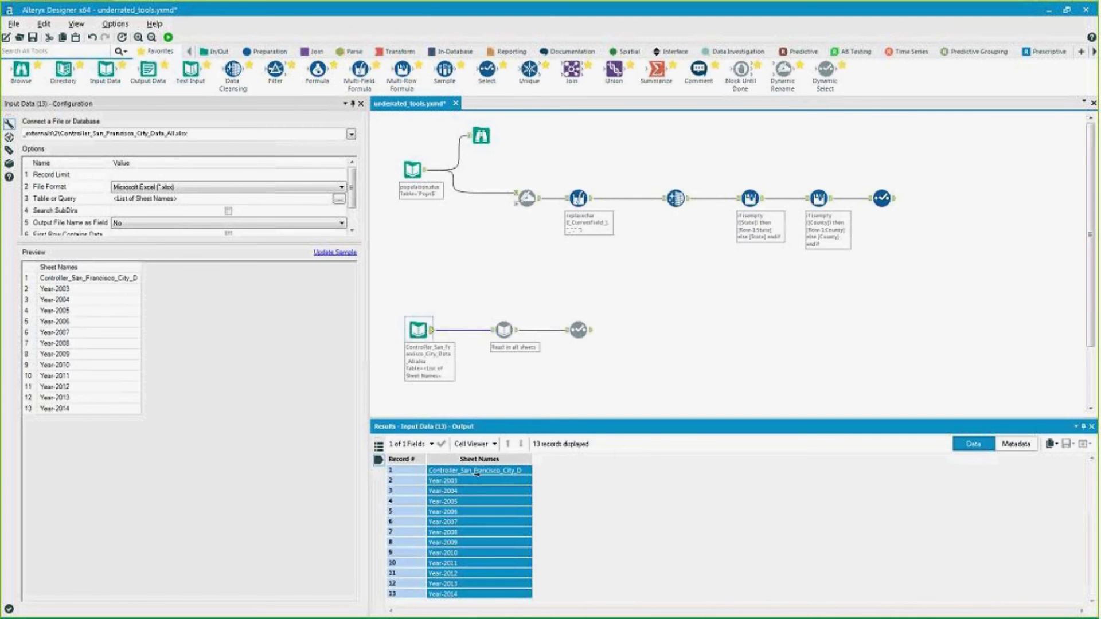
pyautogui.click(476, 471)
pyautogui.press('Down')
pyautogui.press('Down')
pyautogui.press('Down')
pyautogui.press('Down')
pyautogui.press('Down')
pyautogui.press('Down')
pyautogui.press('Down')
pyautogui.press('Down')
pyautogui.press('Down')
pyautogui.press('Down')
pyautogui.press('Down')
pyautogui.press('Down')
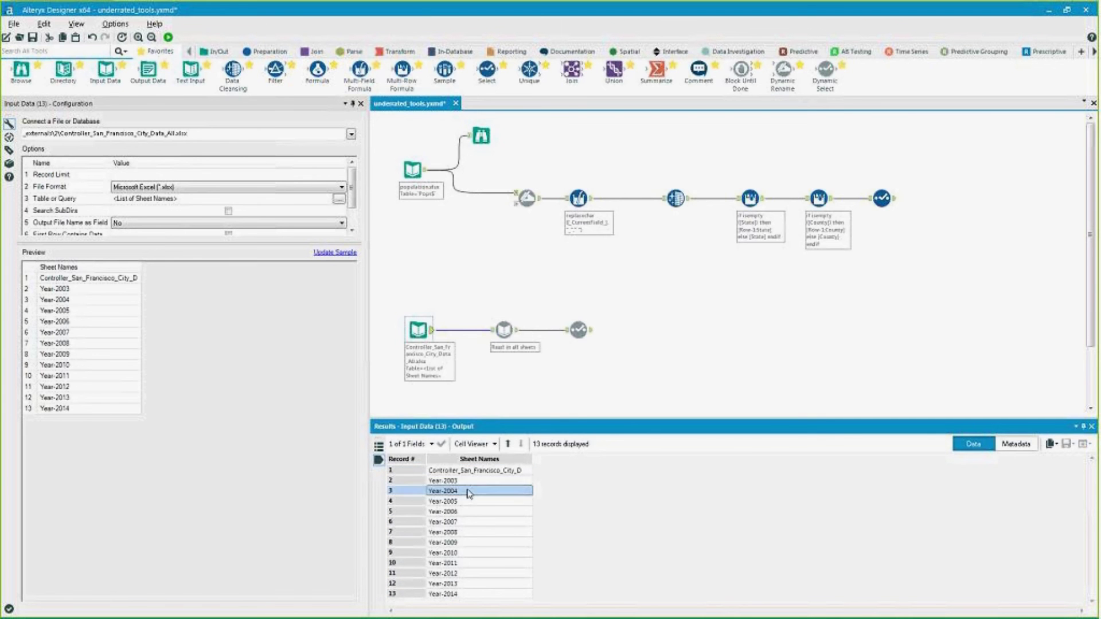
# - Run the workflow and examine the Dynamic Input tool's messages about the records read from each sheet
pyautogui.click(527, 380)
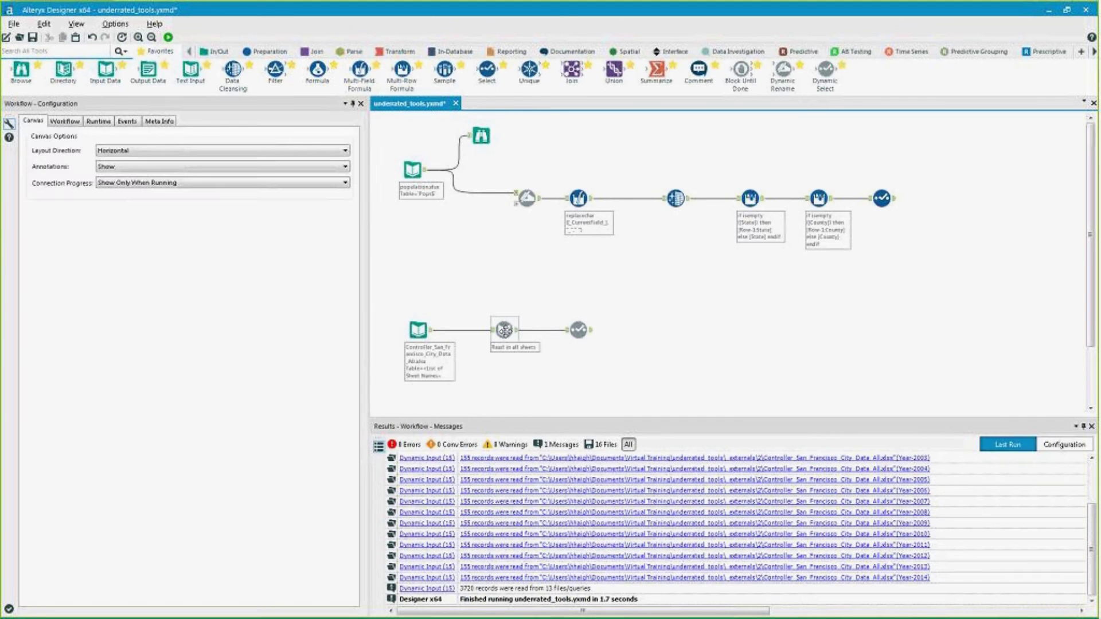
pyautogui.hotkey('ctrl', 'r')
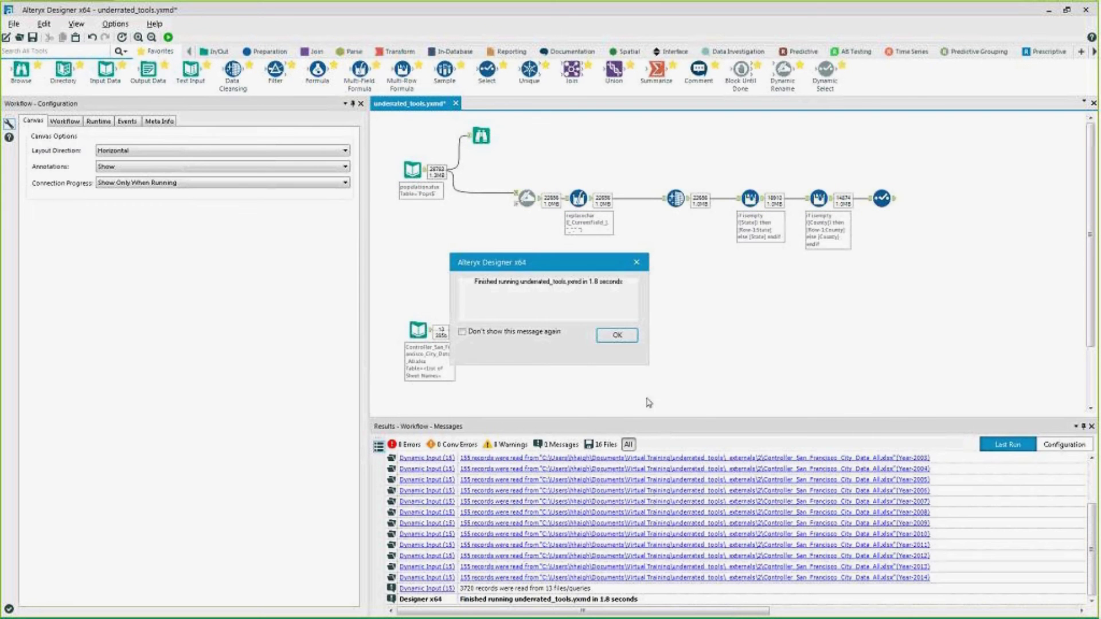
pyautogui.click(617, 335)
pyautogui.click(504, 330)
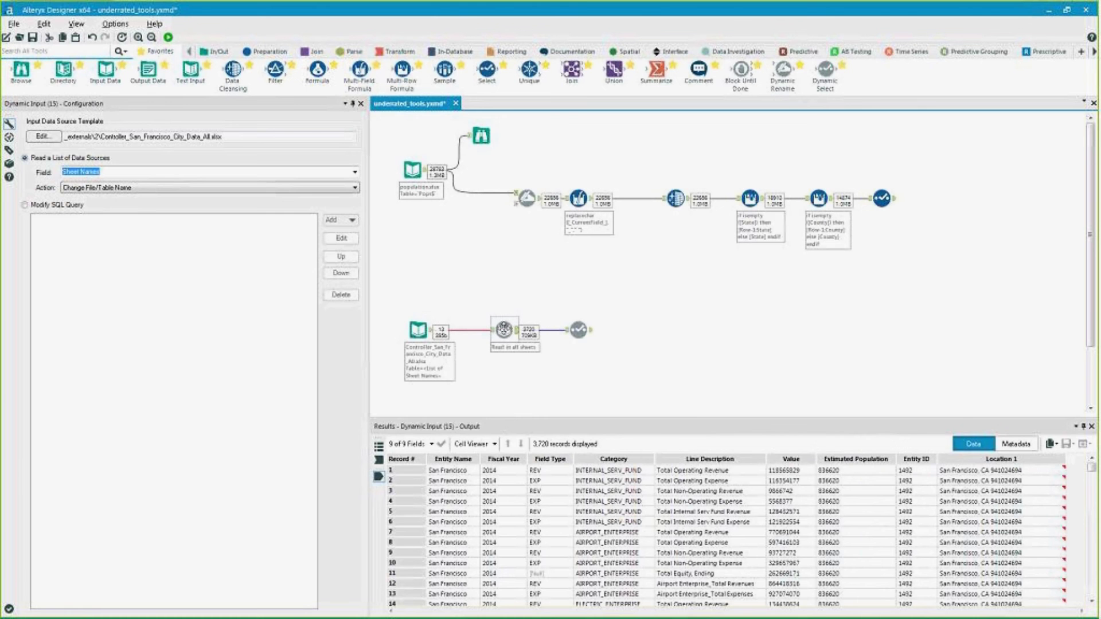
pyautogui.click(379, 447)
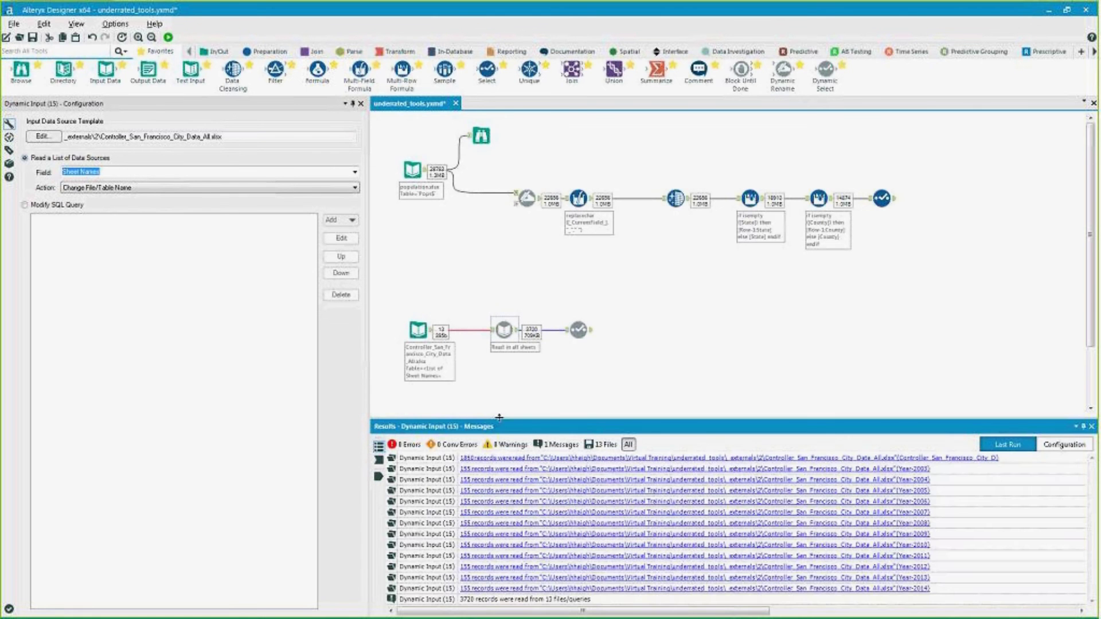
pyautogui.moveTo(499, 422); pyautogui.dragTo(512, 293)
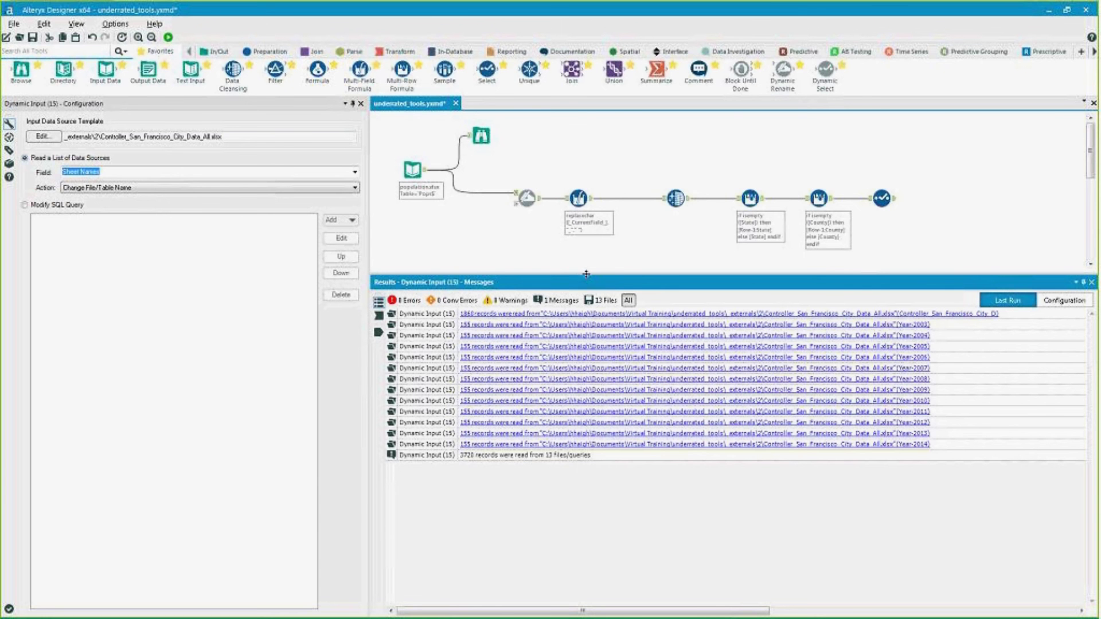
# - Restore the canvas area and review the actions the Dynamic Input tool offers for reading a list of data sources
pyautogui.moveTo(586, 273); pyautogui.dragTo(551, 492)
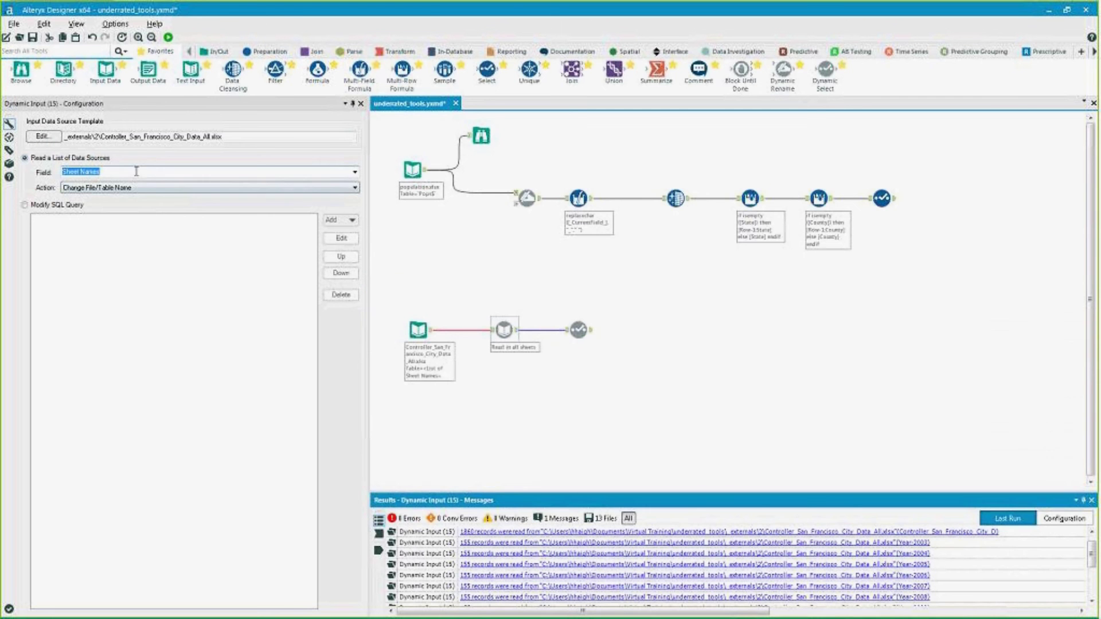
pyautogui.click(148, 189)
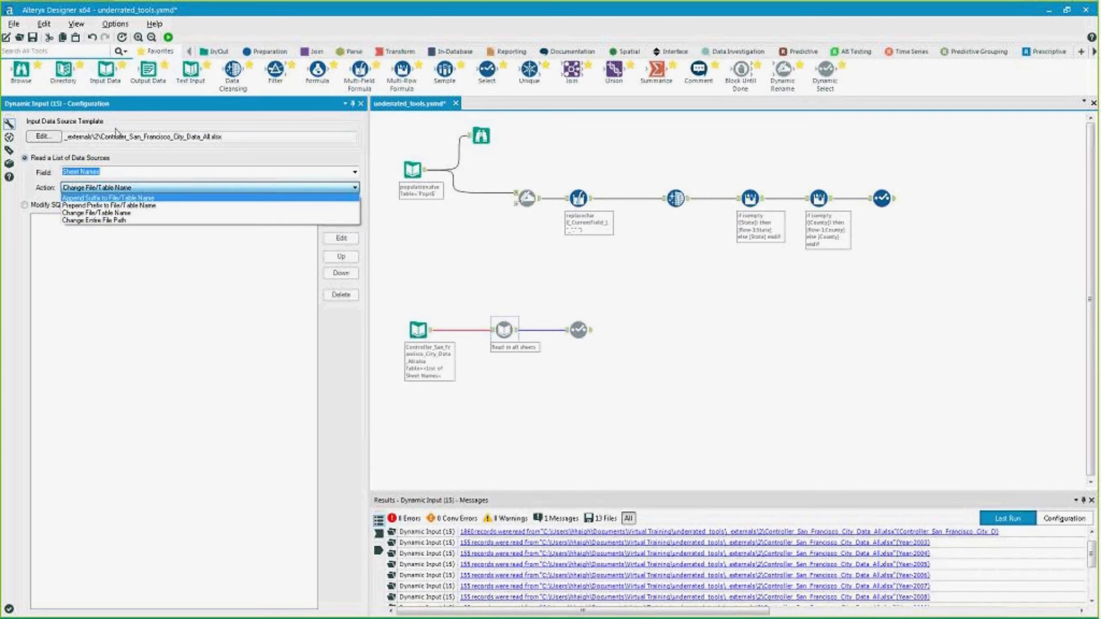
pyautogui.click(141, 179)
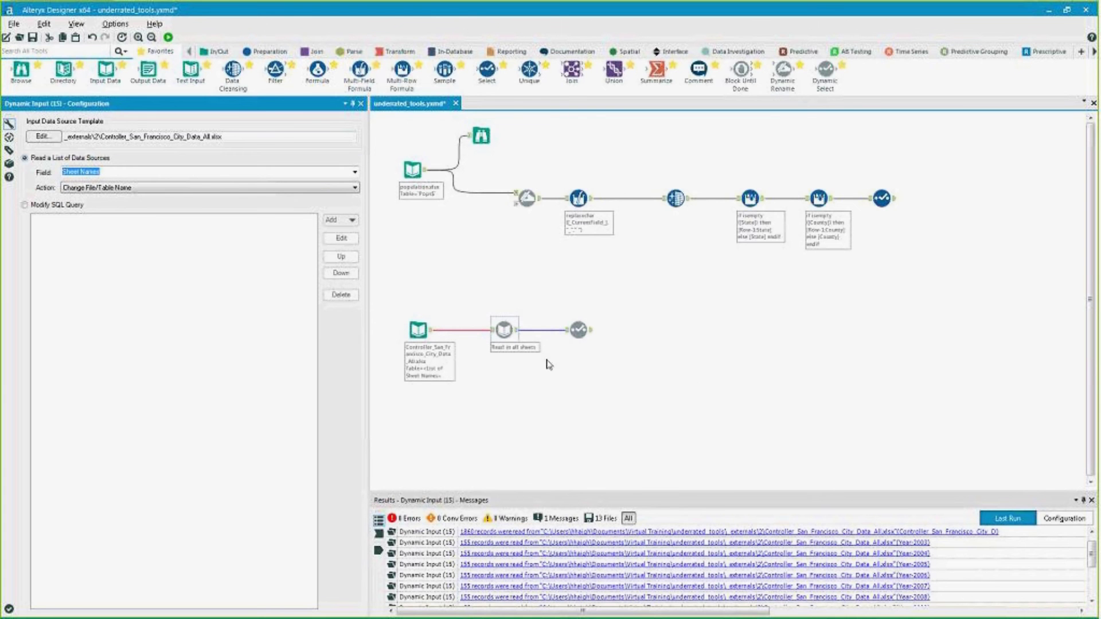
# - Compare the Dynamic Select tool's formula-based configuration with the field list and options of the Select tool in the population workflow
pyautogui.click(579, 331)
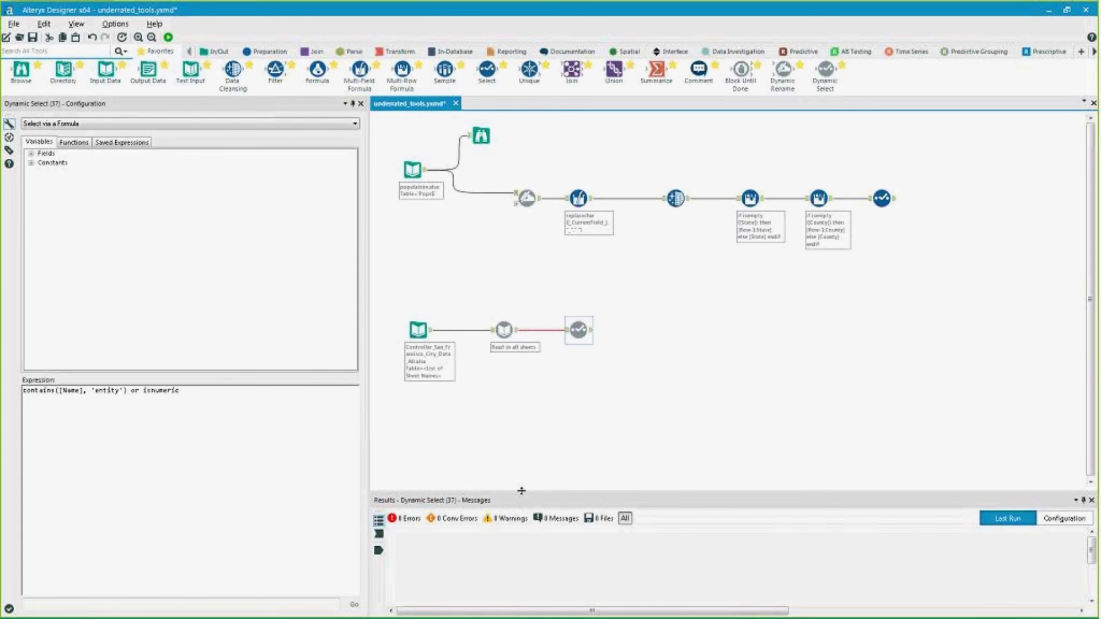
pyautogui.moveTo(525, 450); pyautogui.dragTo(525, 452)
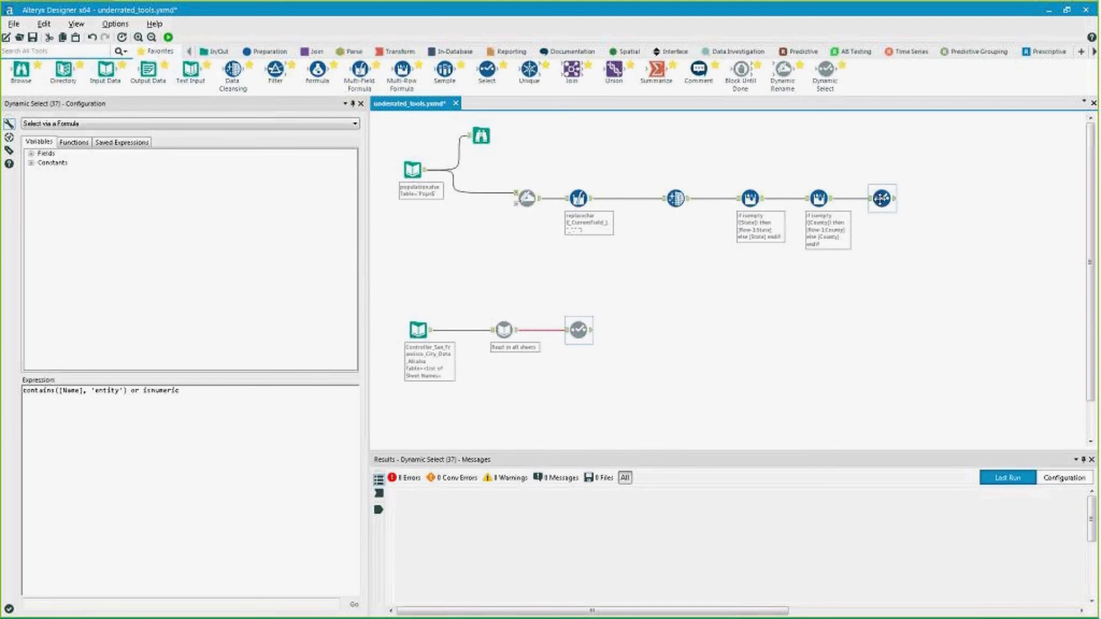
pyautogui.click(882, 199)
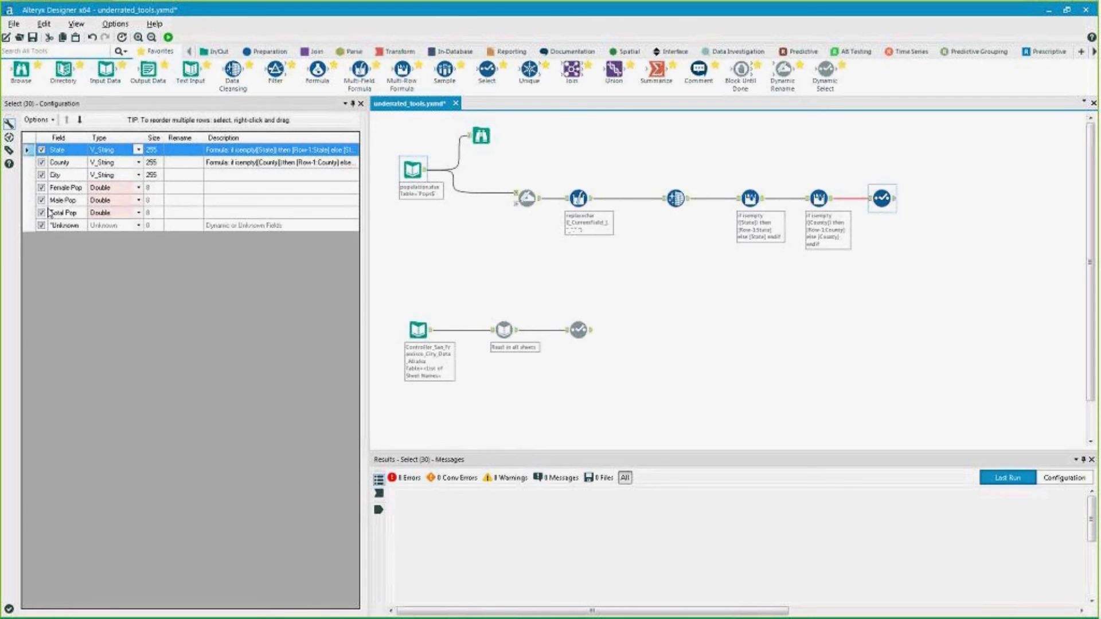
pyautogui.click(37, 120)
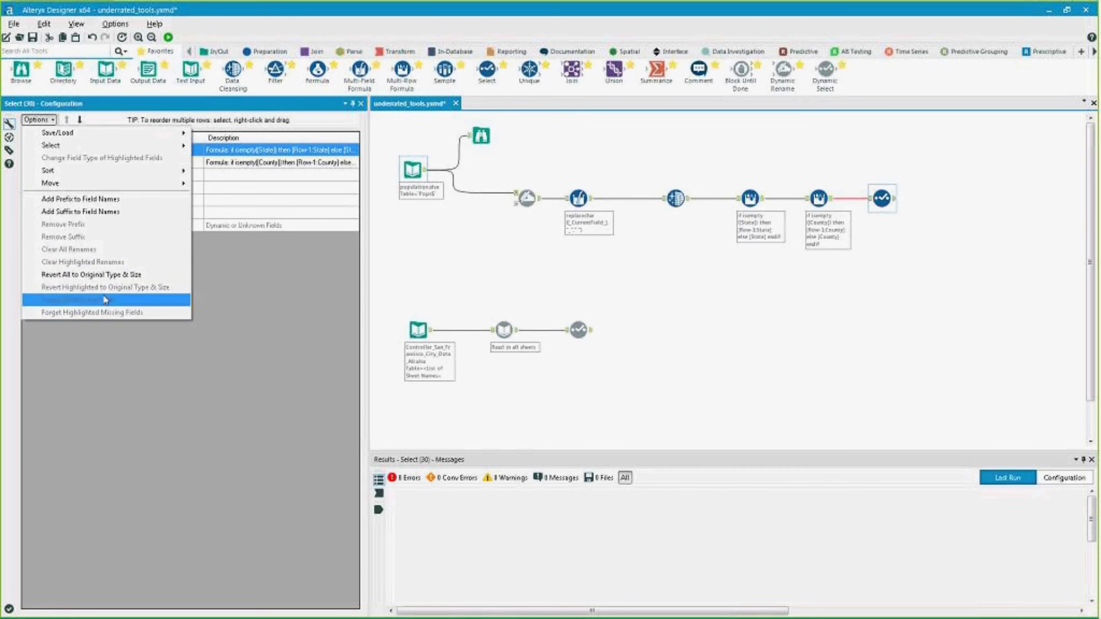
pyautogui.click(151, 227)
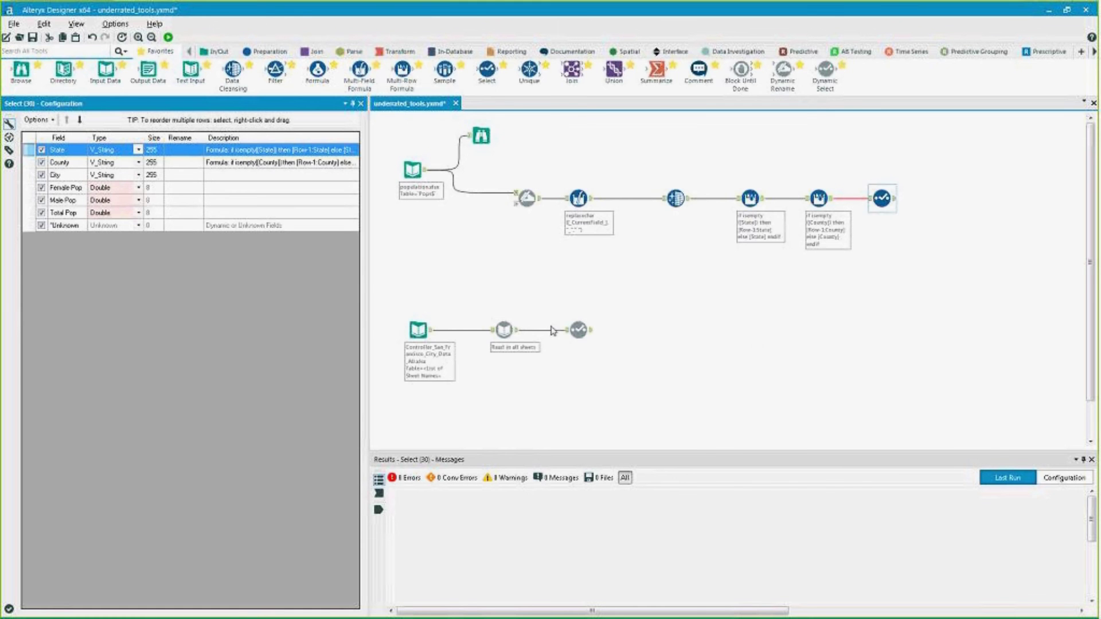
pyautogui.click(578, 330)
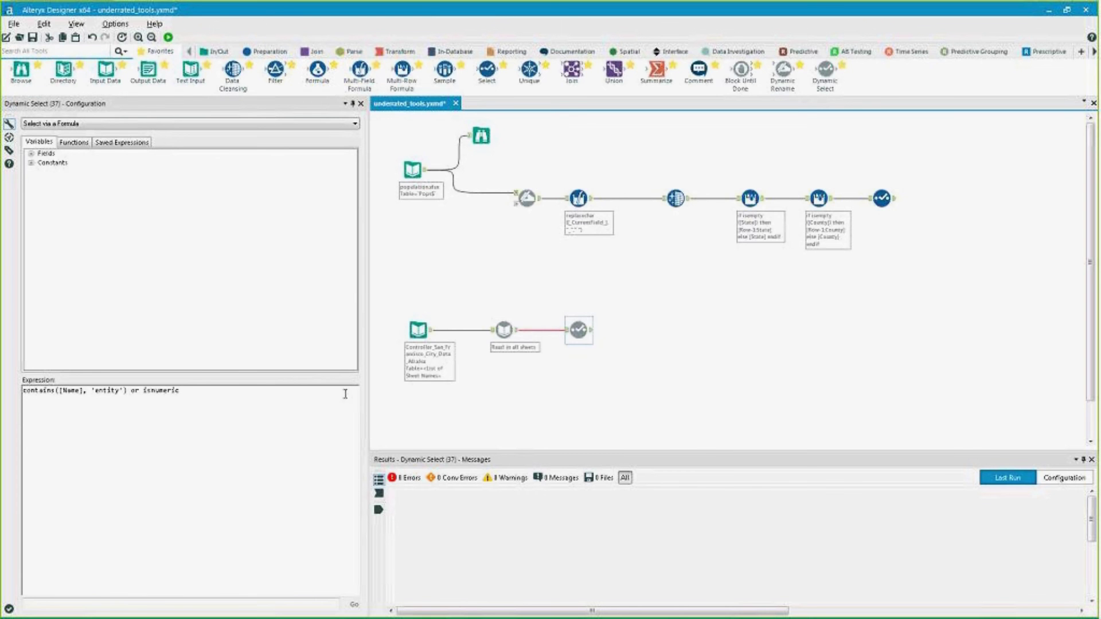
# - Switch the Dynamic Select tool to selecting by field types, try the numeric preset, and reselect all types
pyautogui.click(77, 124)
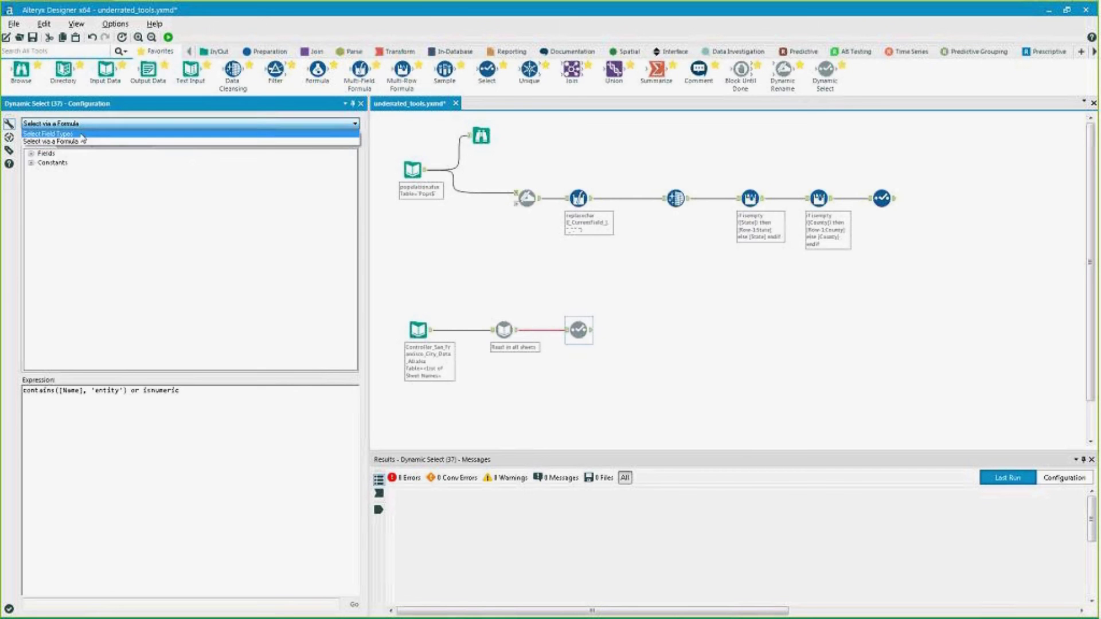
pyautogui.click(81, 135)
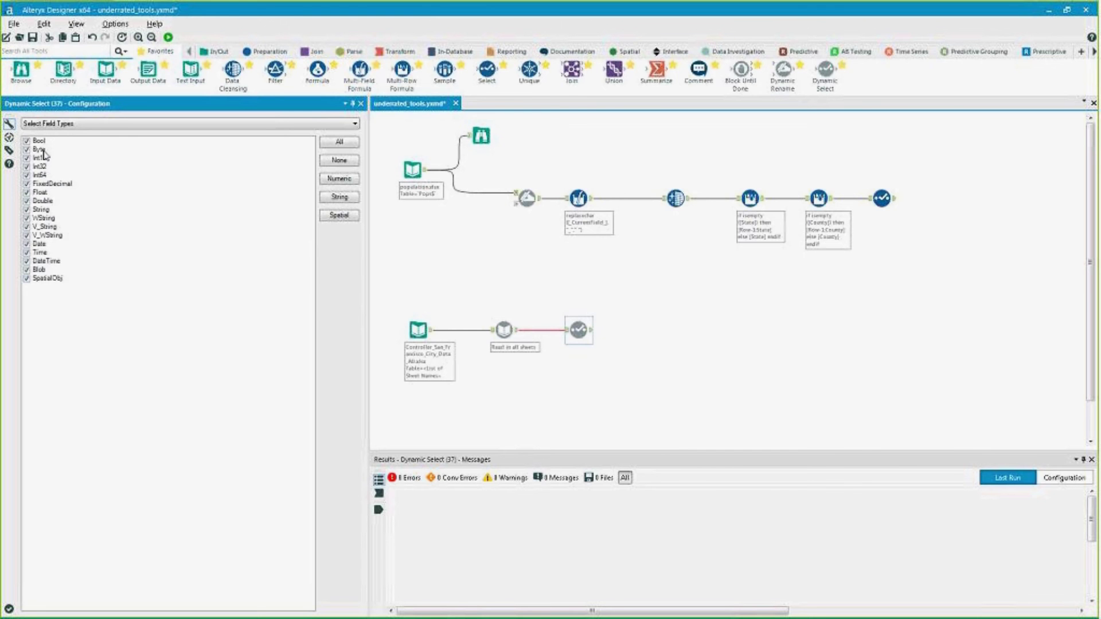
pyautogui.click(340, 179)
pyautogui.click(339, 142)
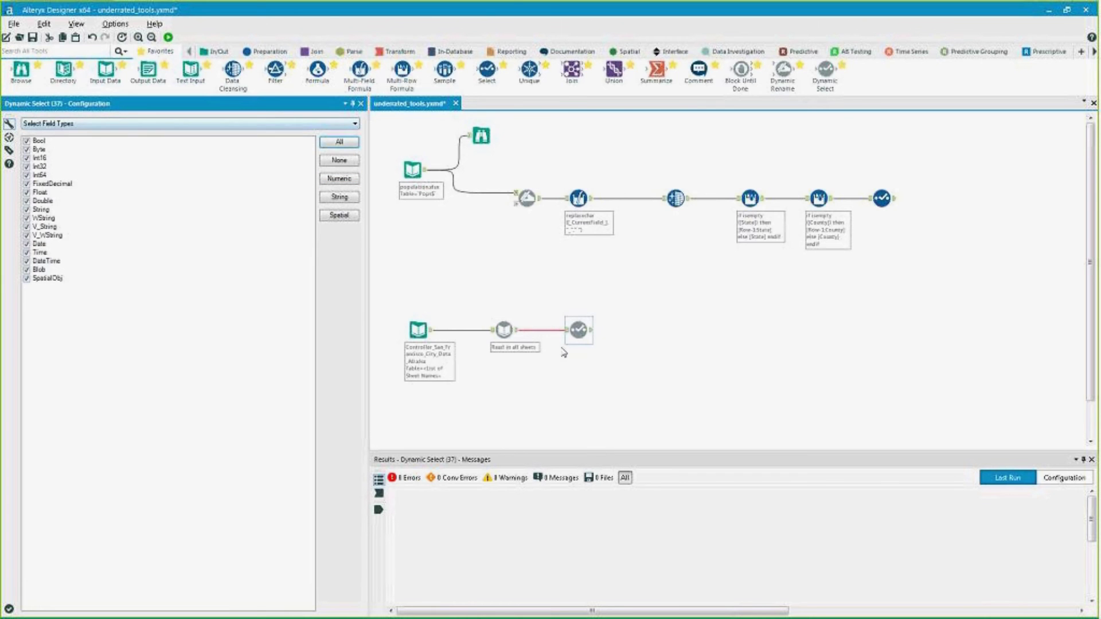
# - Enlarge the results of the Dynamic Input tool and examine its incoming fields, including the Entity Name and Entity ID columns
pyautogui.click(519, 331)
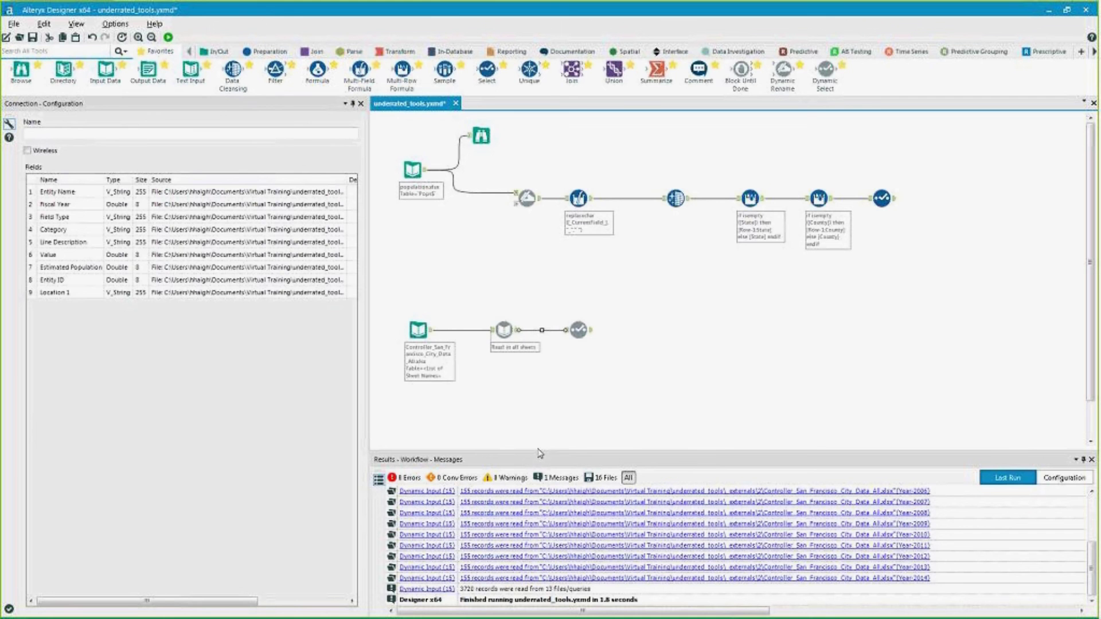
pyautogui.click(508, 331)
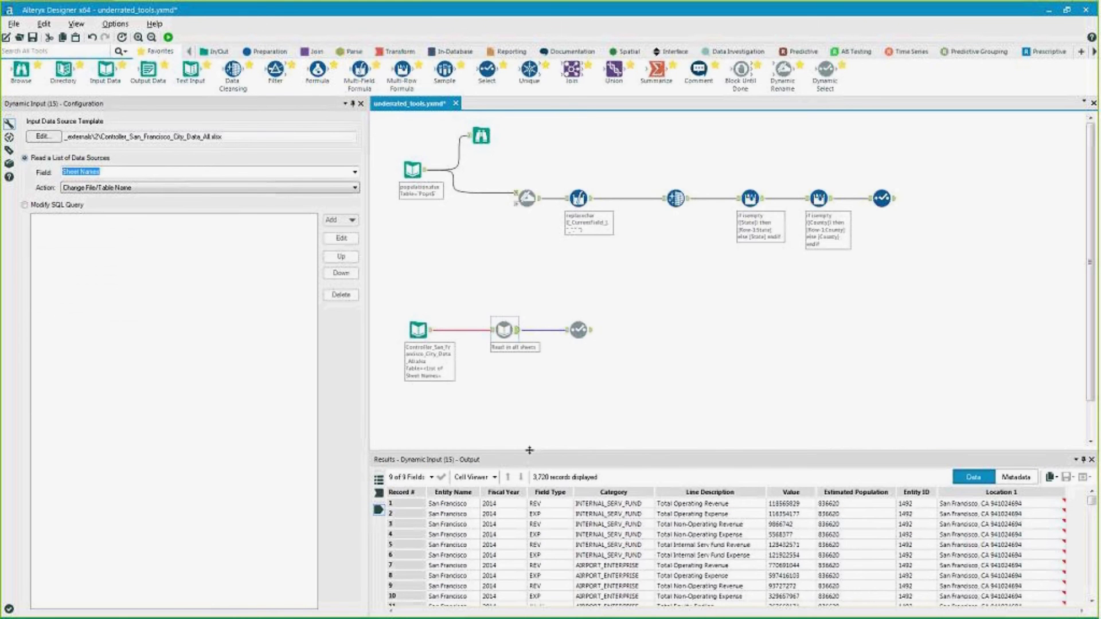
pyautogui.moveTo(531, 457); pyautogui.dragTo(531, 395)
pyautogui.click(454, 442)
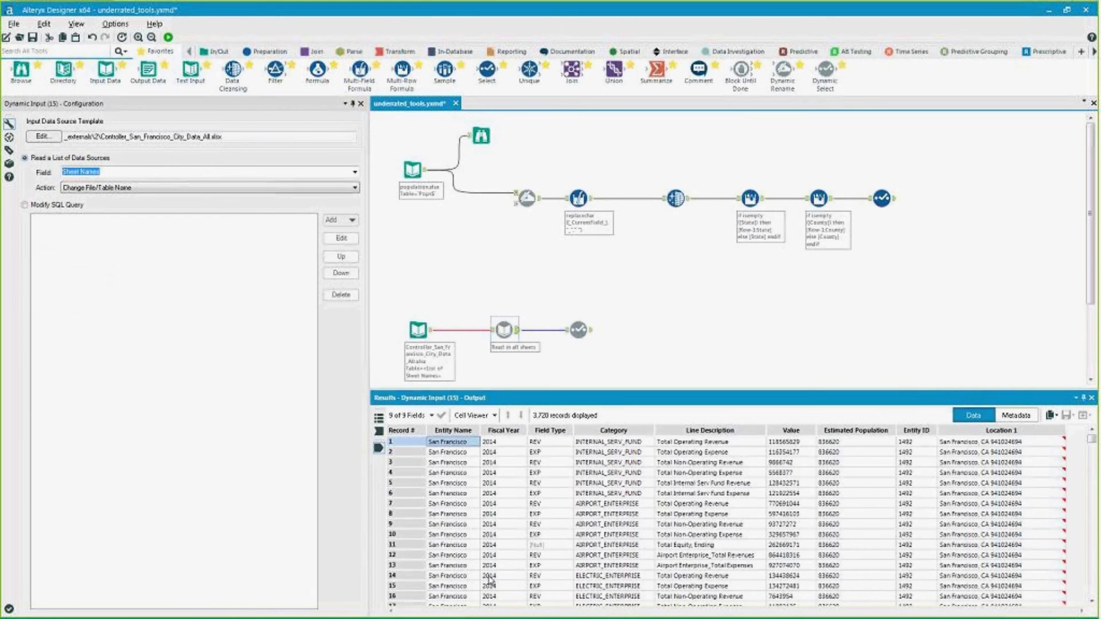
pyautogui.click(931, 453)
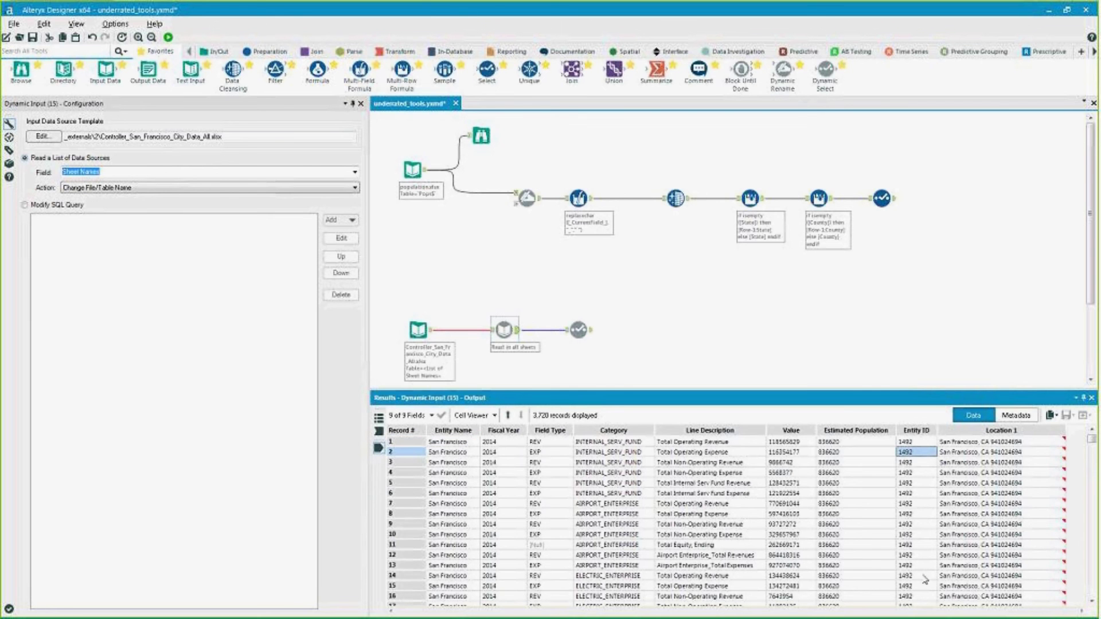
pyautogui.click(448, 473)
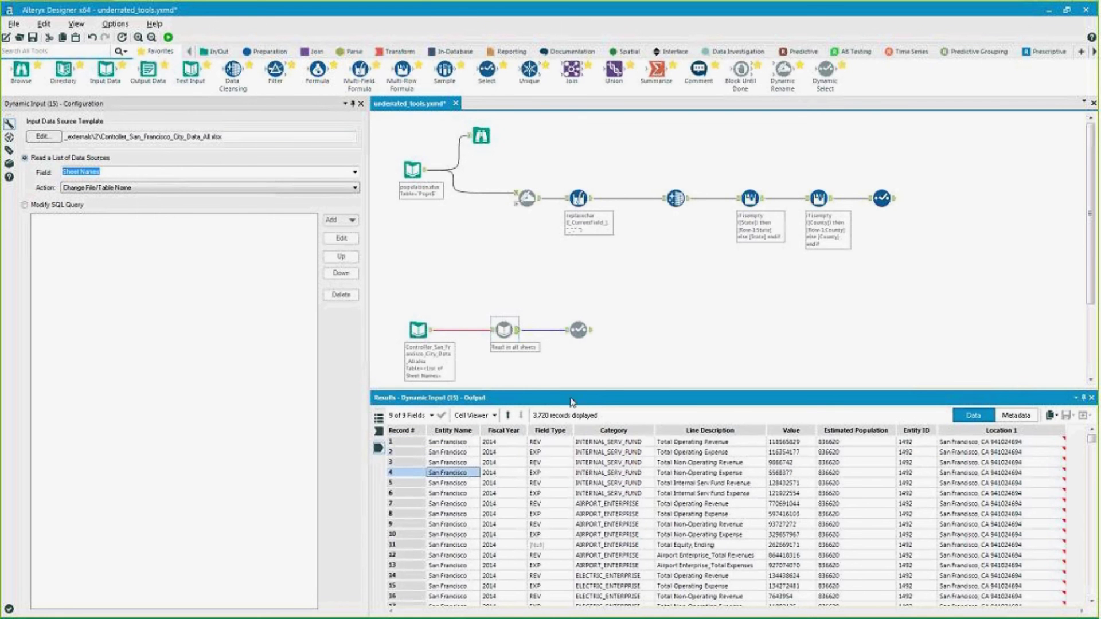
# - Set the Dynamic Select tool to select via a formula with the expression contains([Name], 'entity') or isnumeric
pyautogui.click(579, 331)
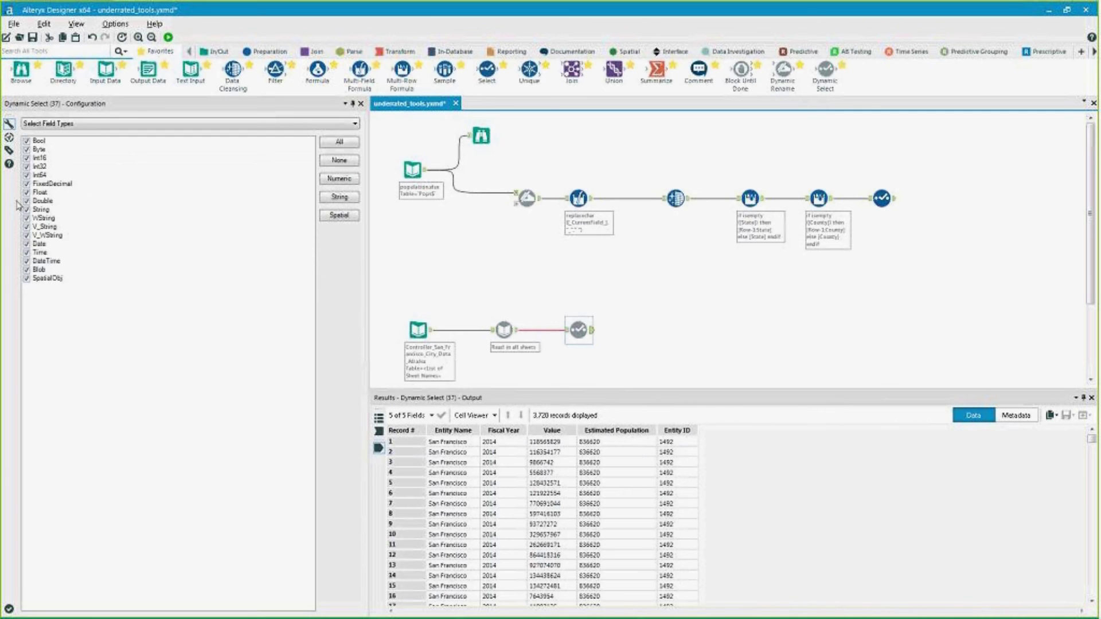
pyautogui.click(113, 124)
pyautogui.click(92, 141)
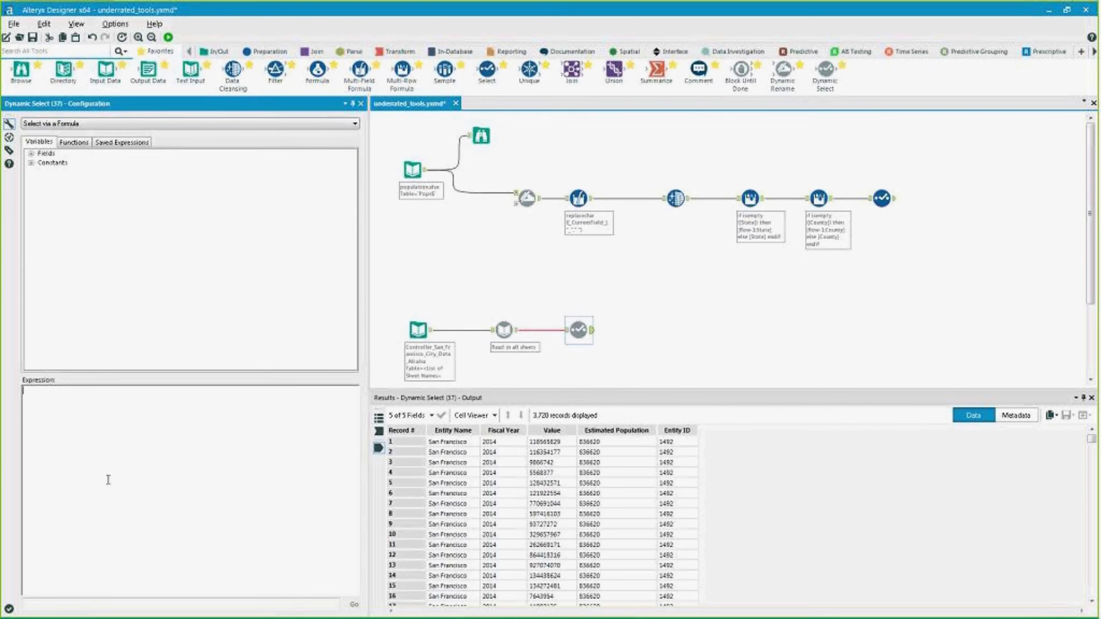
pyautogui.write('contains(')
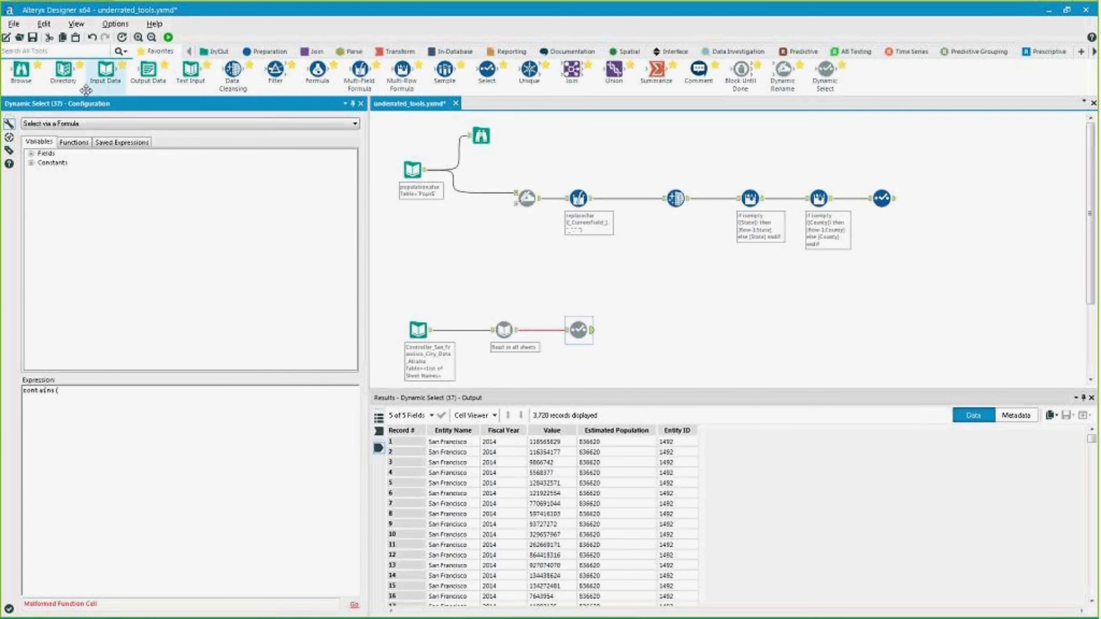
pyautogui.click(31, 153)
pyautogui.click(58, 163)
pyautogui.doubleClick(58, 163)
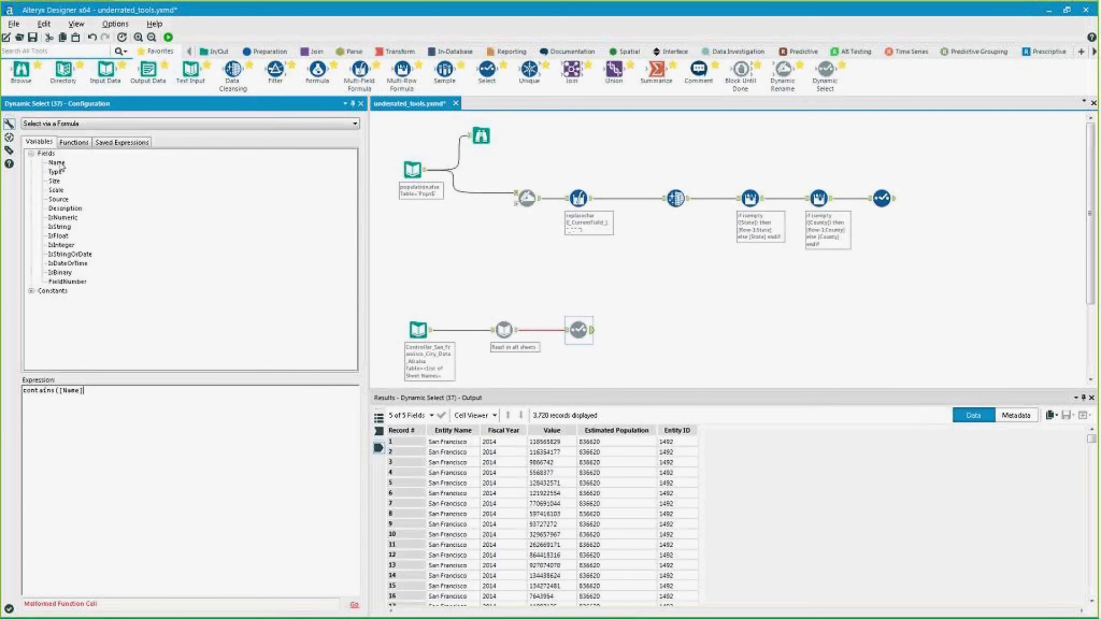
pyautogui.write(", 'entiy")
pyautogui.press('BackSpace')
pyautogui.write("ty')")
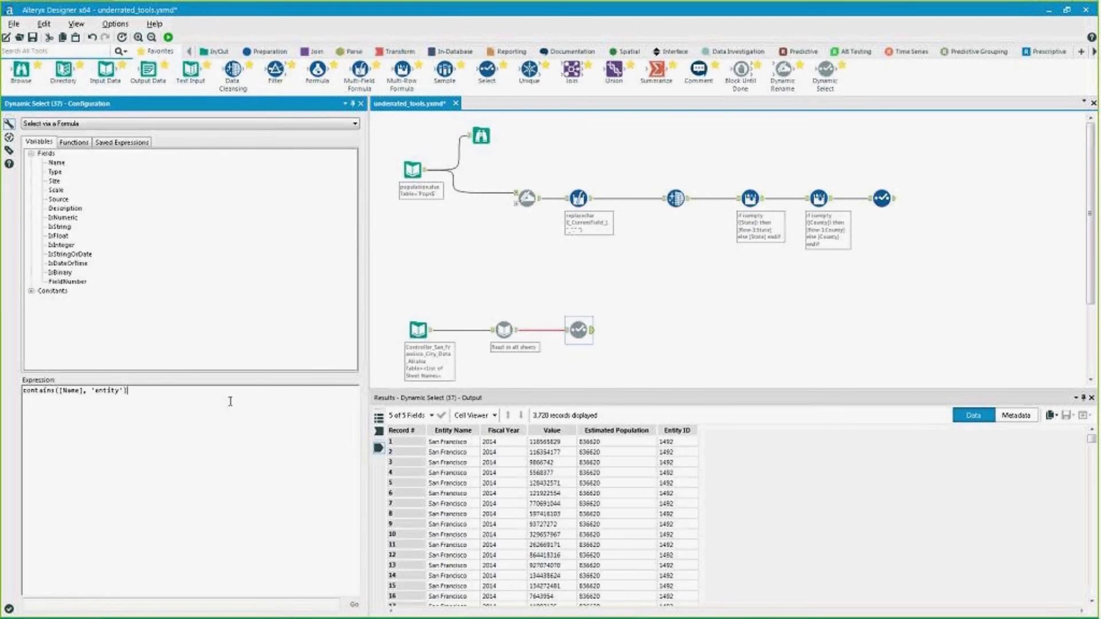
pyautogui.write(' or isnumeric')
# - Examine the Dynamic Select output, comparing the entity columns with the numeric Fiscal Year, Value and Estimated Population columns
pyautogui.click(589, 329)
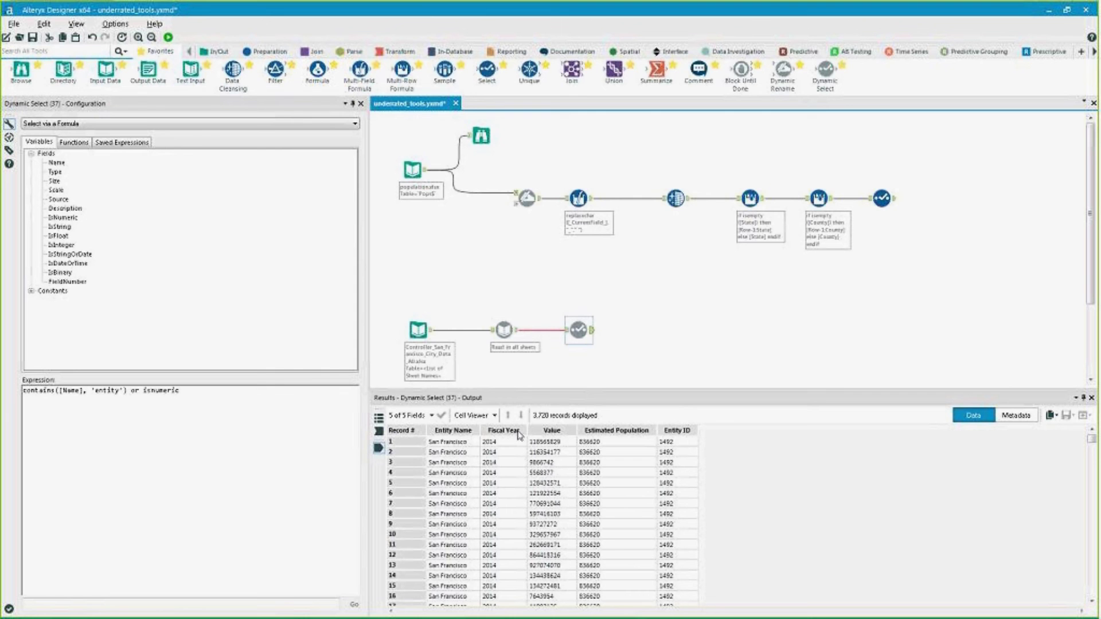
pyautogui.click(450, 443)
pyautogui.moveTo(667, 442); pyautogui.dragTo(681, 508)
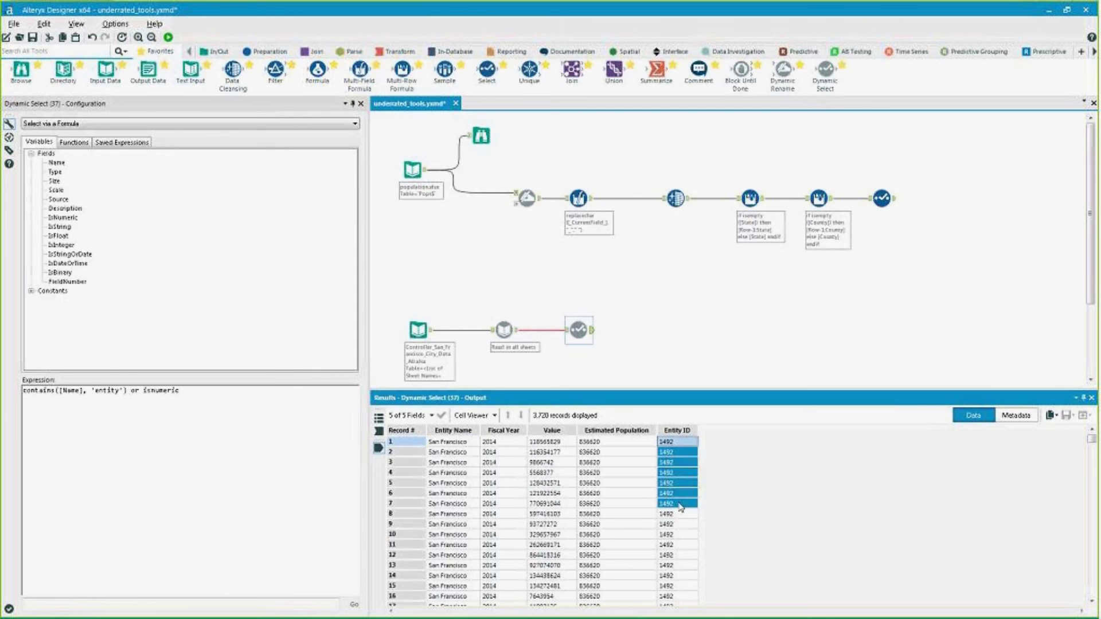
pyautogui.moveTo(449, 442); pyautogui.dragTo(458, 513)
pyautogui.moveTo(537, 443); pyautogui.dragTo(603, 451)
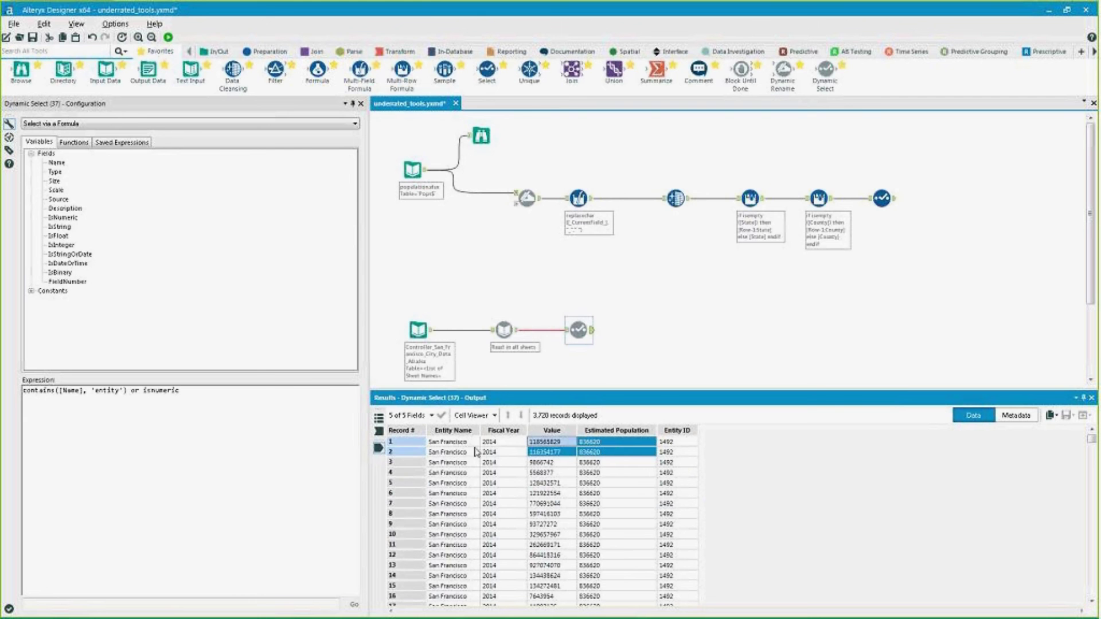
pyautogui.moveTo(490, 443); pyautogui.dragTo(625, 535)
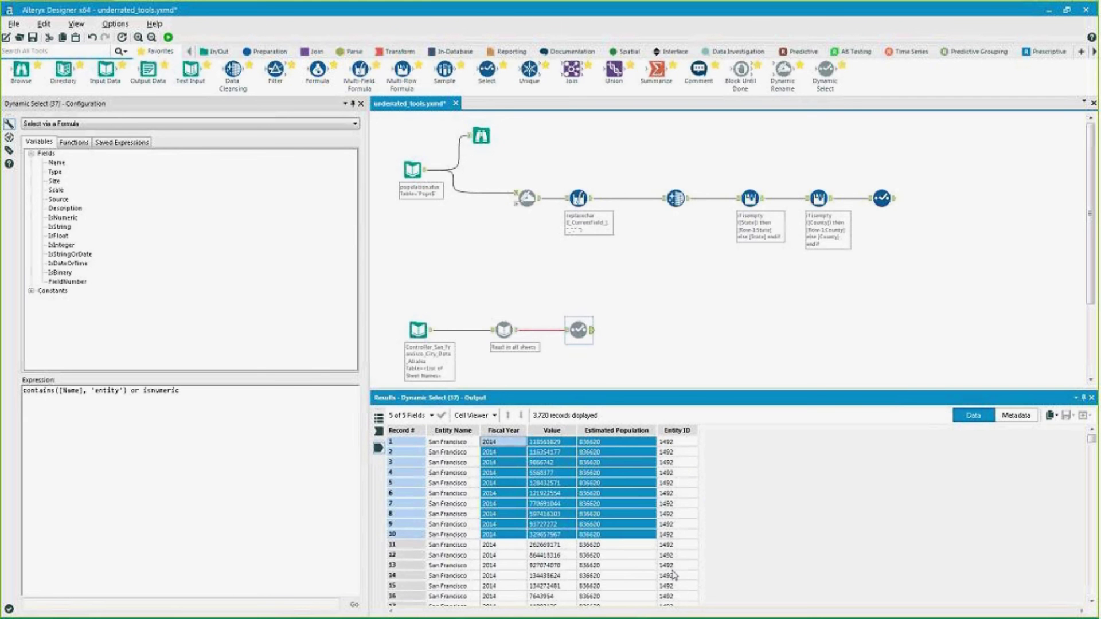
pyautogui.click(637, 356)
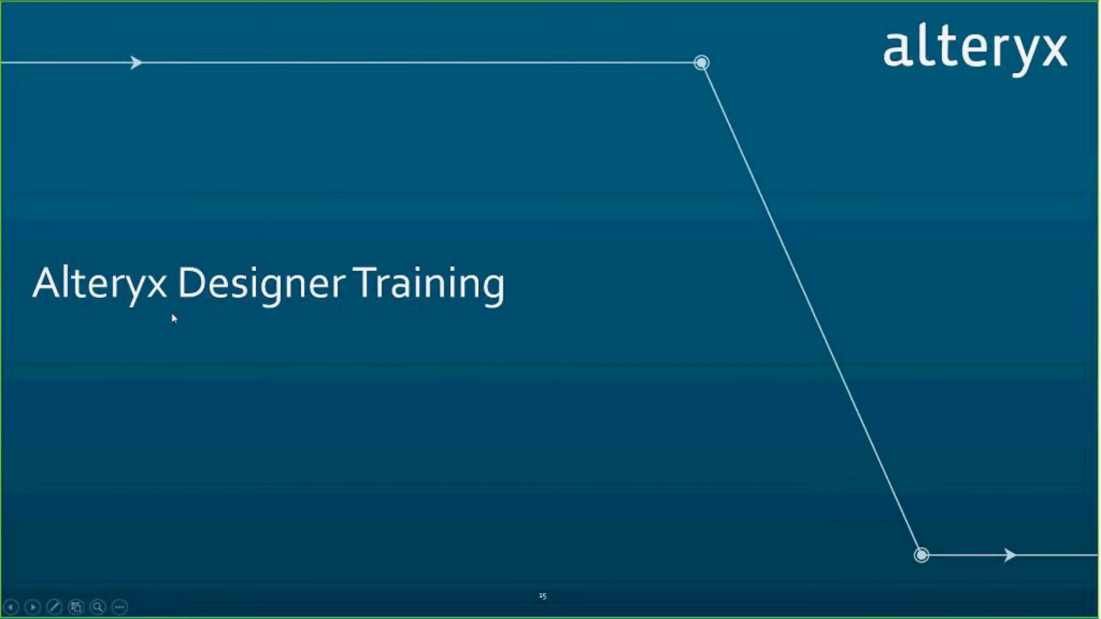
pyautogui.click(331, 175)
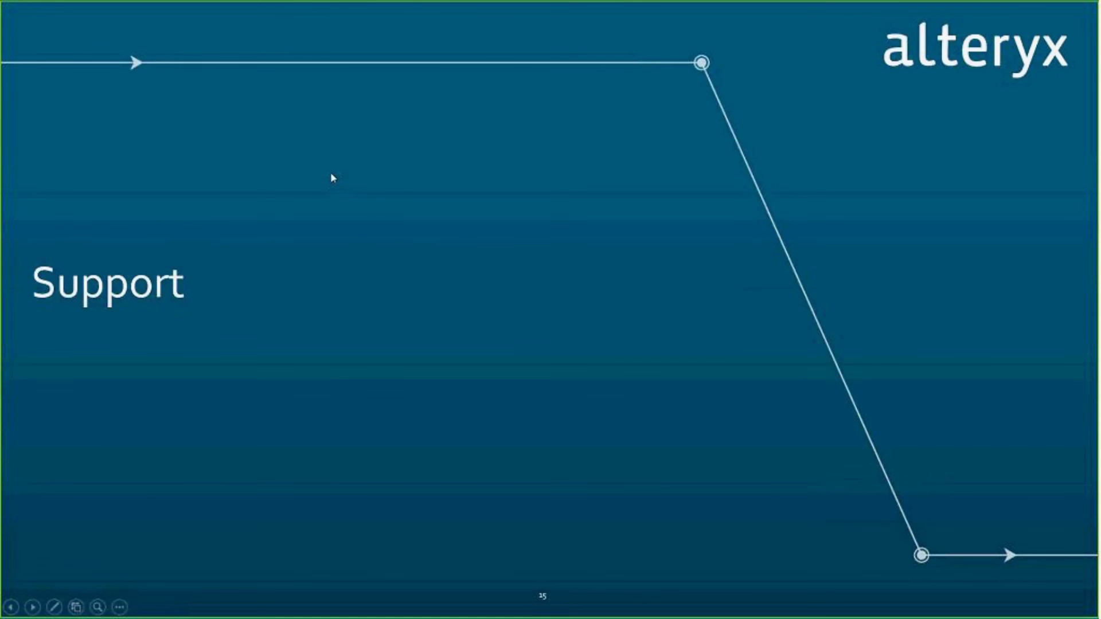